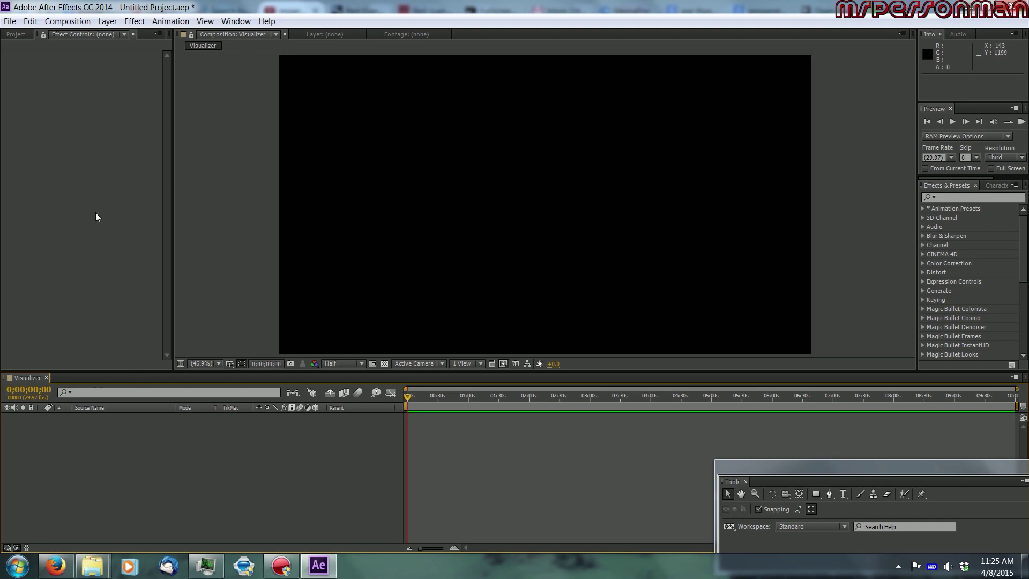
Step: Import new-york-city.jpg from the Pictures library into the After Effects Project panel
mouse_move(92, 565)
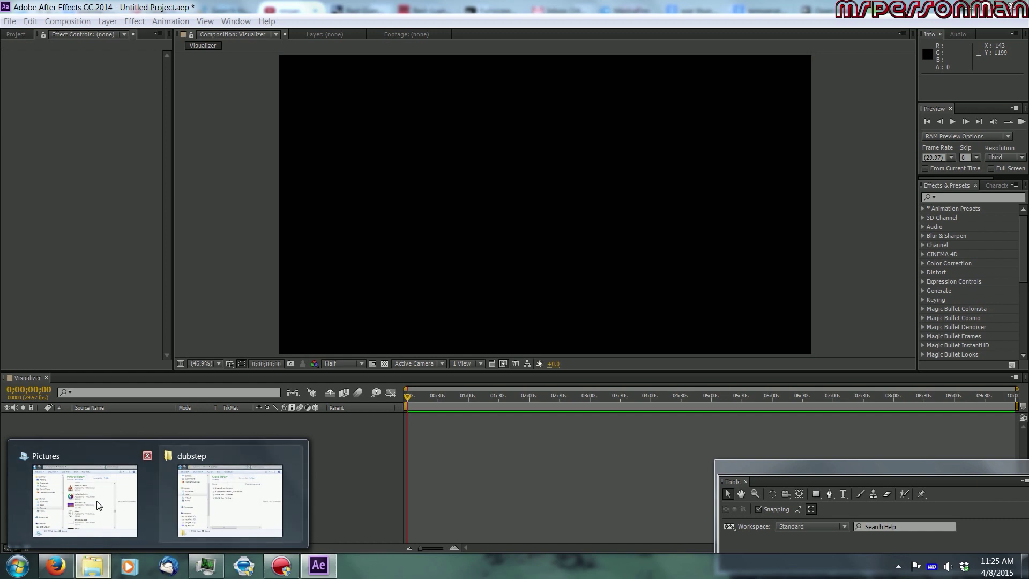
click(64, 493)
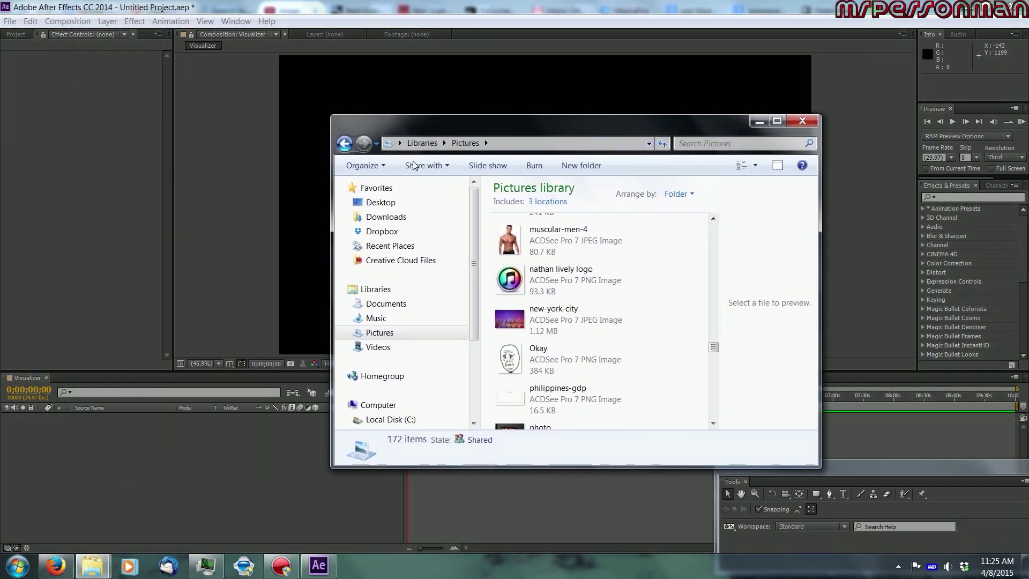
click(17, 36)
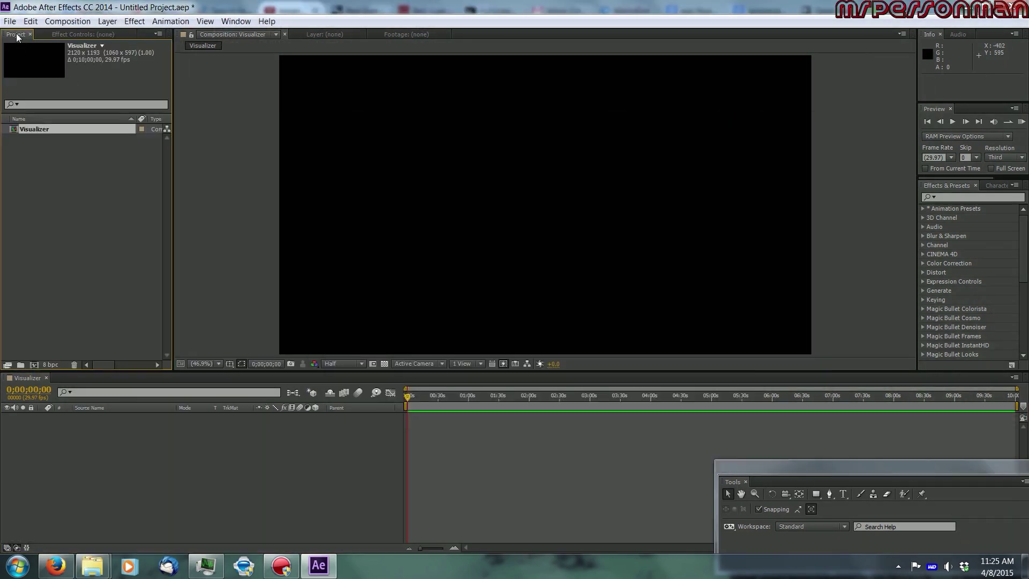
mouse_move(93, 565)
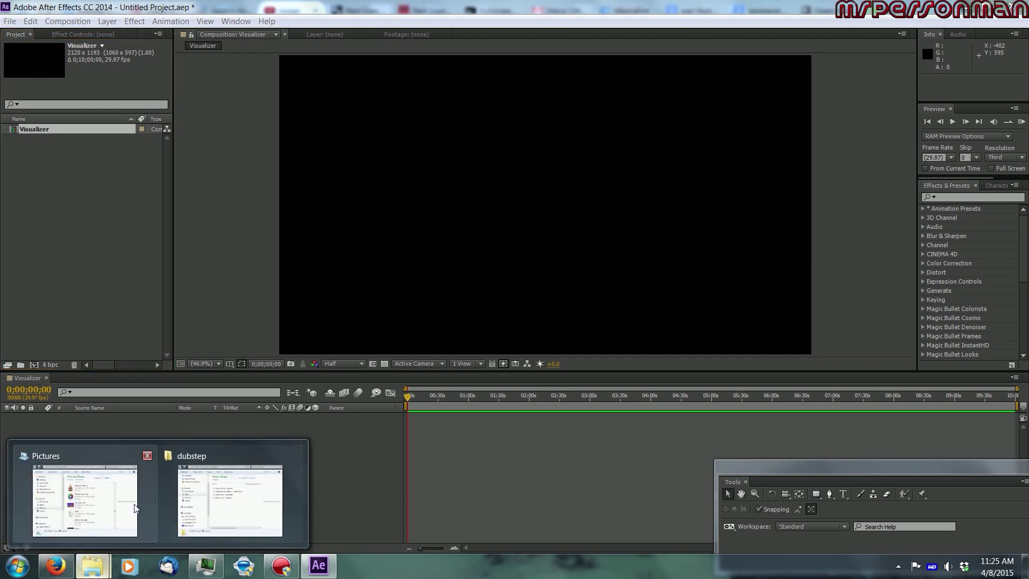
click(80, 492)
drag(558, 323, 79, 280)
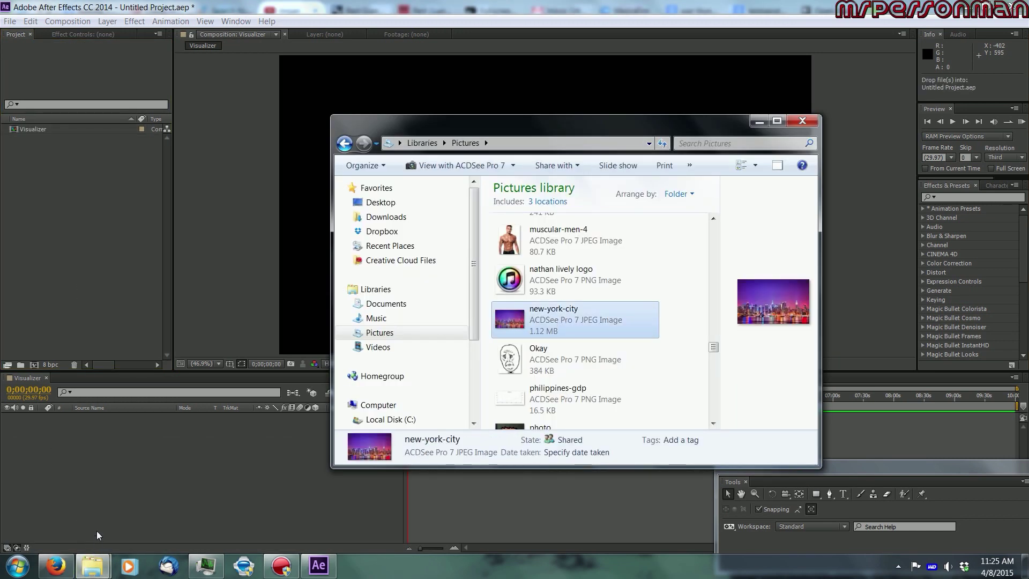
Step: Import the Virtual Riot - So Baked song from the dubstep music folder
mouse_move(92, 566)
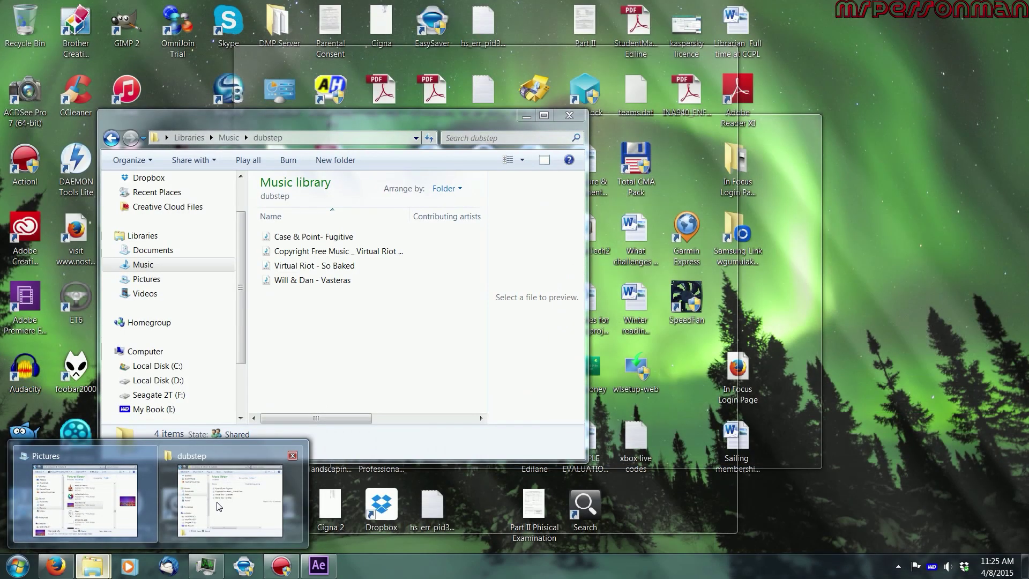
click(218, 505)
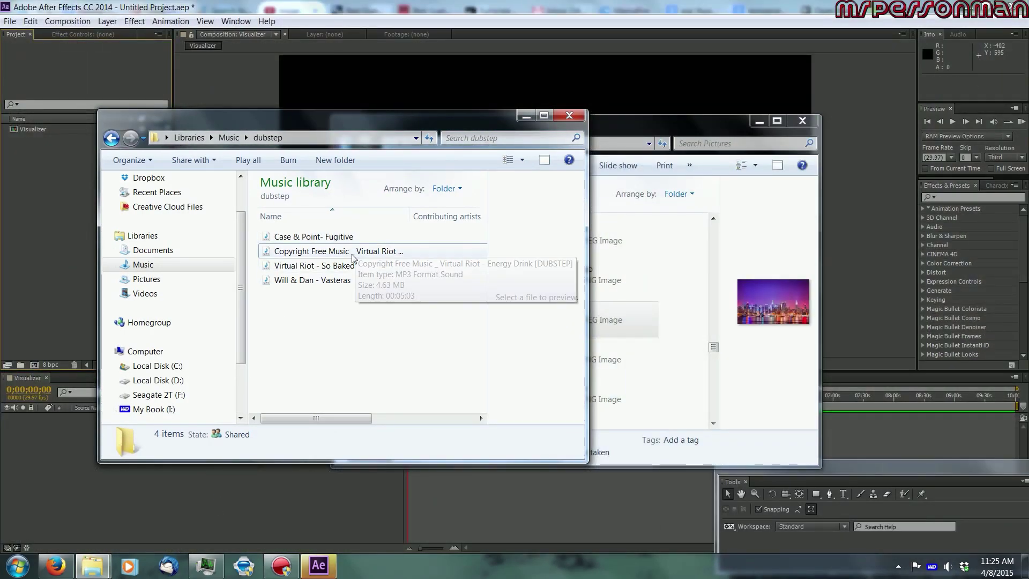
drag(345, 274, 38, 308)
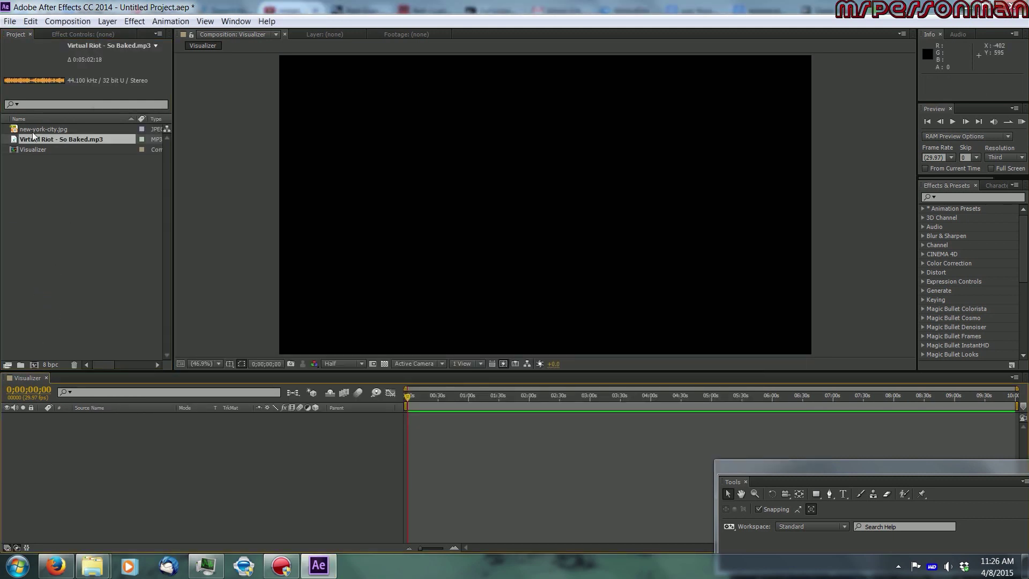
Step: Add new-york-city.jpg to the Visualizer comp, scale it to fill the frame, and apply Mirror
drag(43, 129, 69, 436)
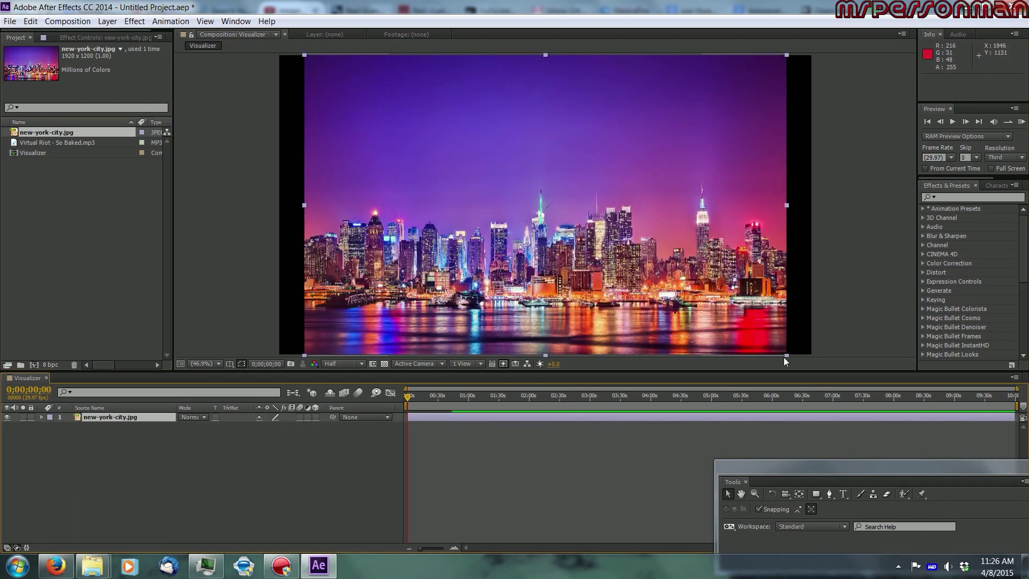
drag(786, 355, 829, 373)
click(965, 197)
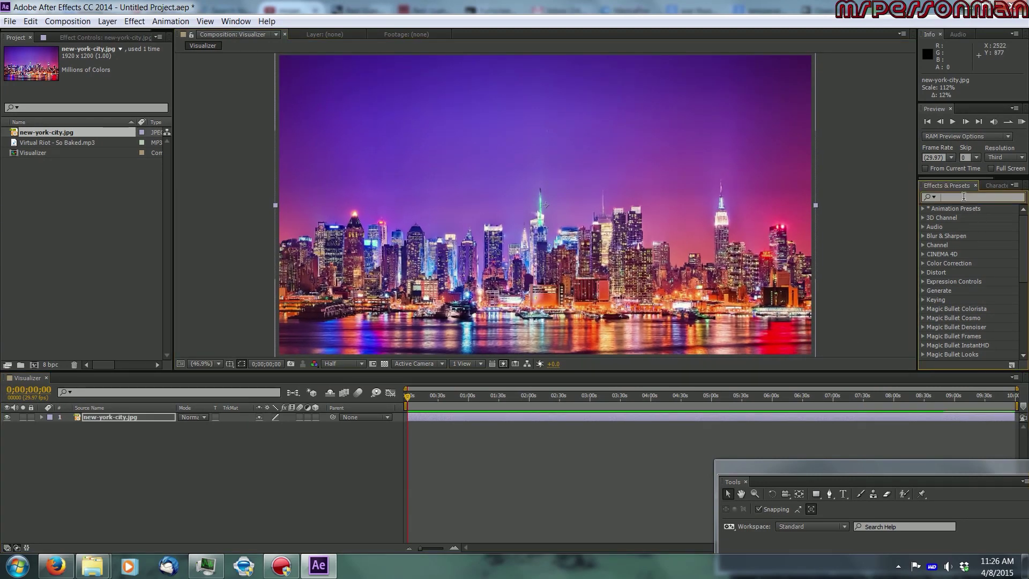
text(mirror)
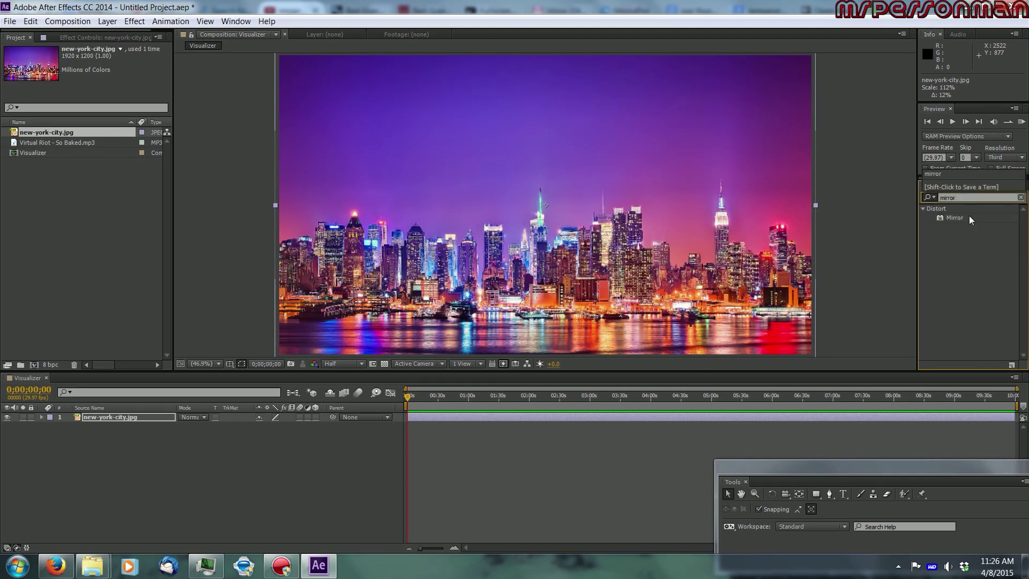
drag(969, 216, 126, 418)
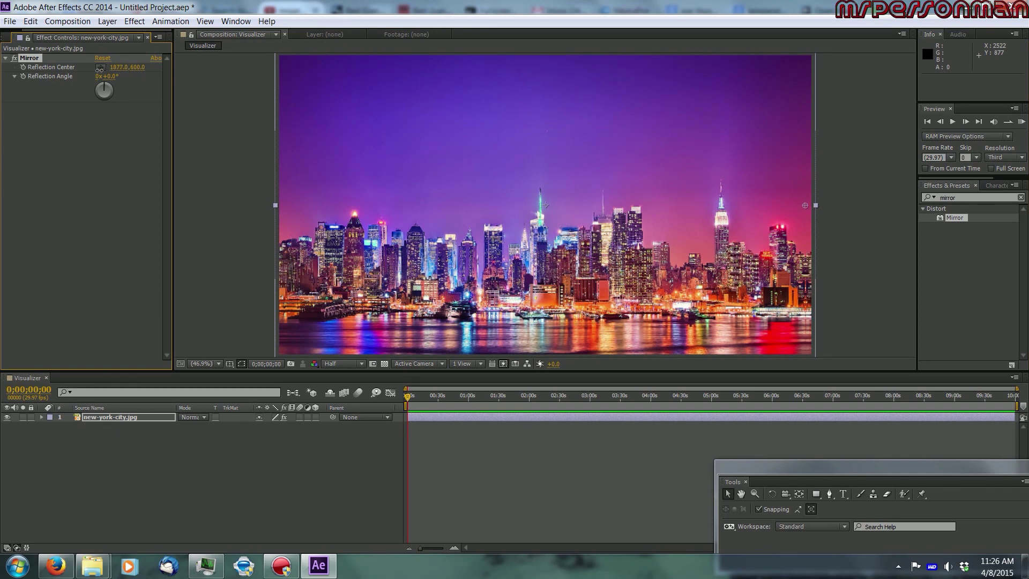
Step: Move the Mirror's Reflection Center to 960, 600 so the skyline reflects about the middle
drag(123, 68, 21, 71)
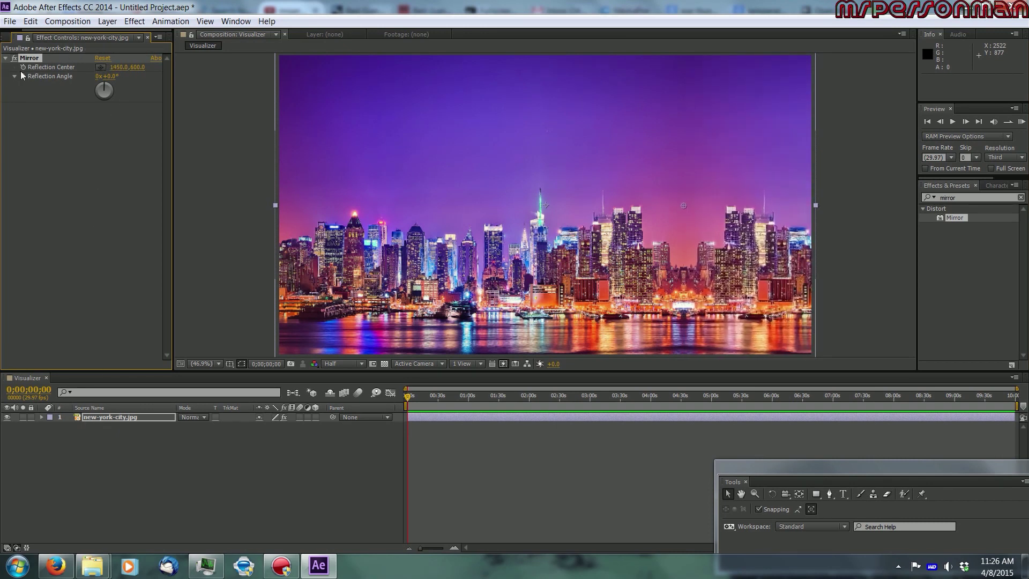
drag(129, 73, 90, 74)
scroll(530, 234, up, 5)
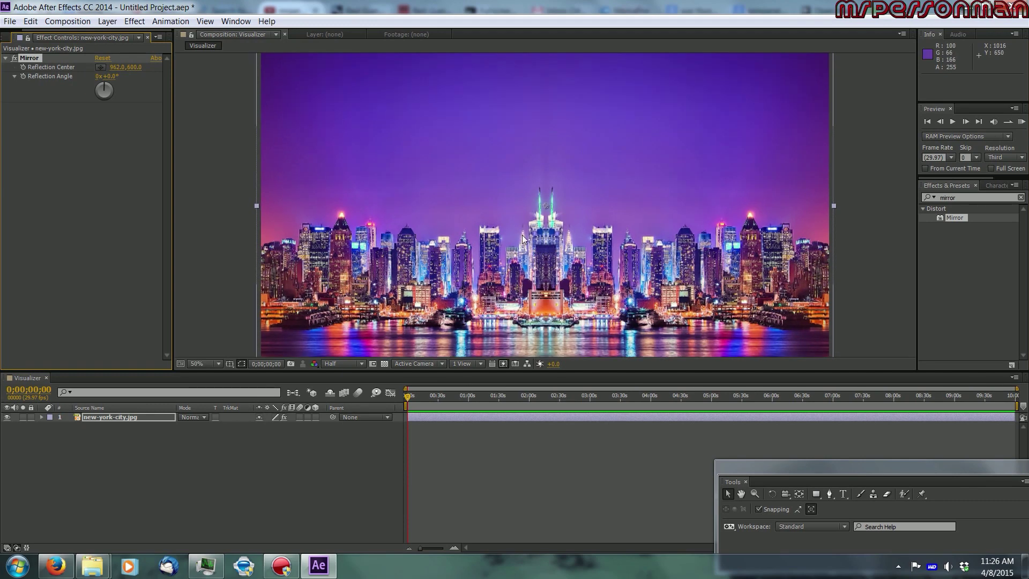
scroll(529, 234, up, 2)
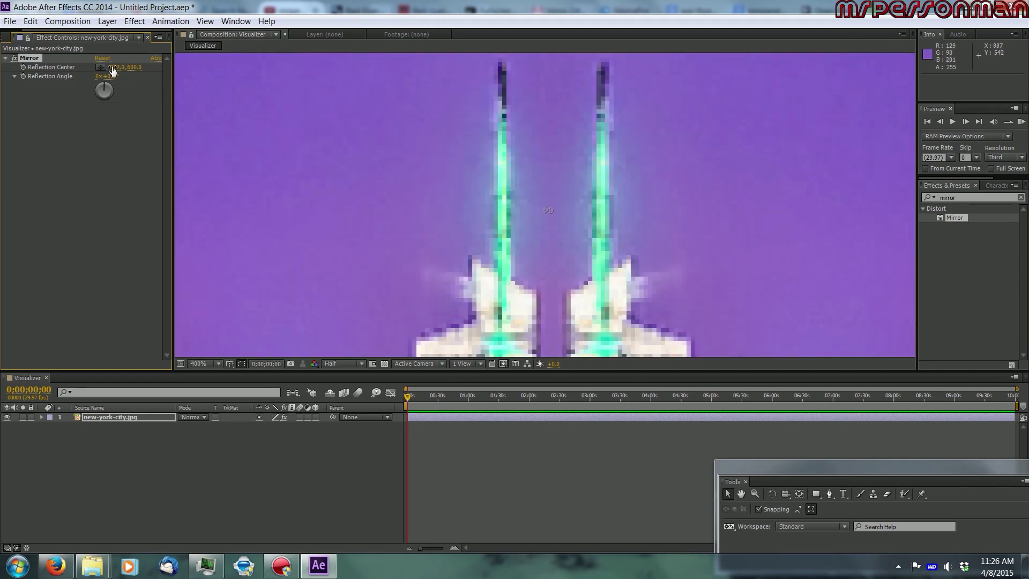
drag(112, 71, 110, 67)
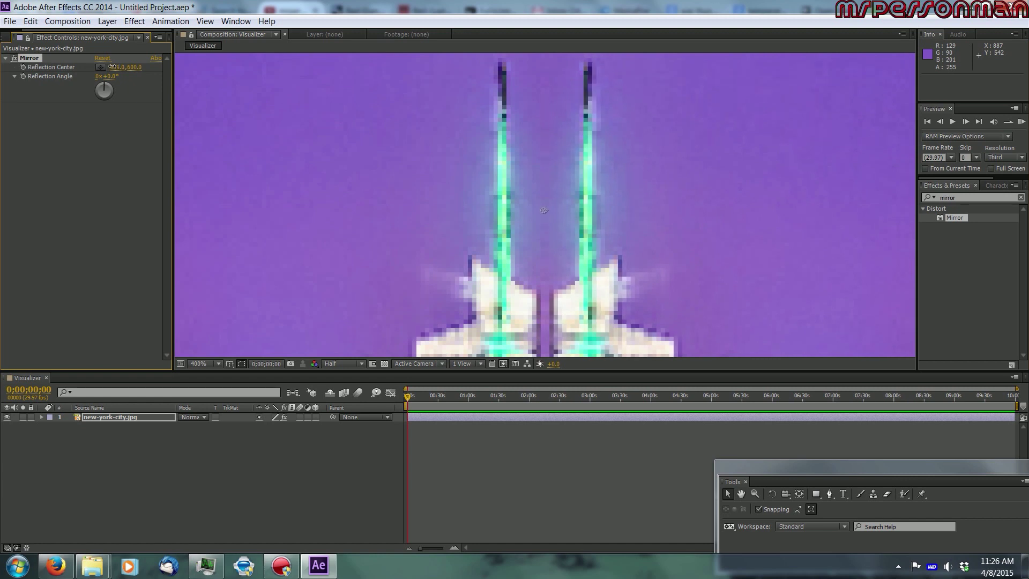
click(119, 67)
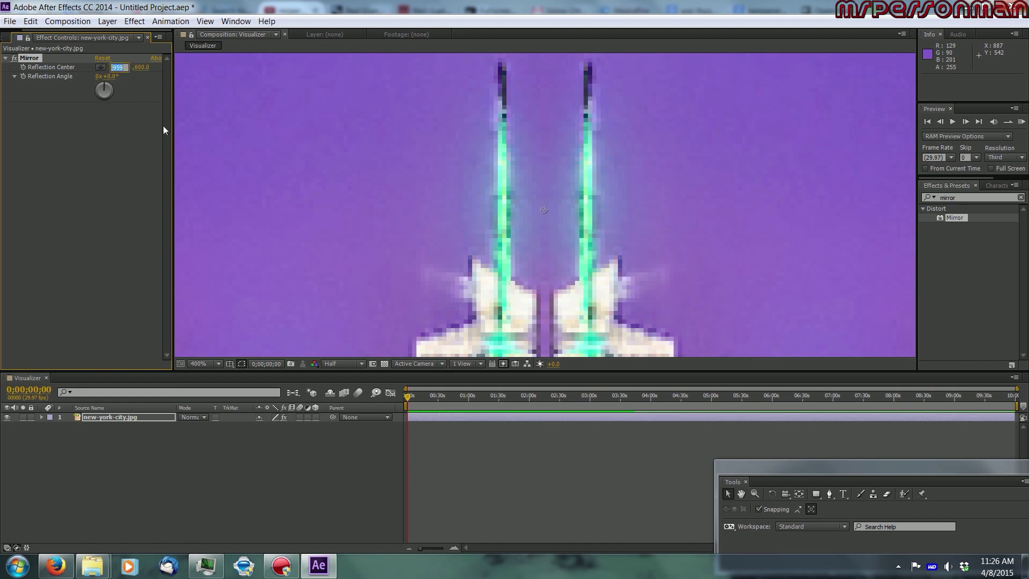
text(1000)
key(Return)
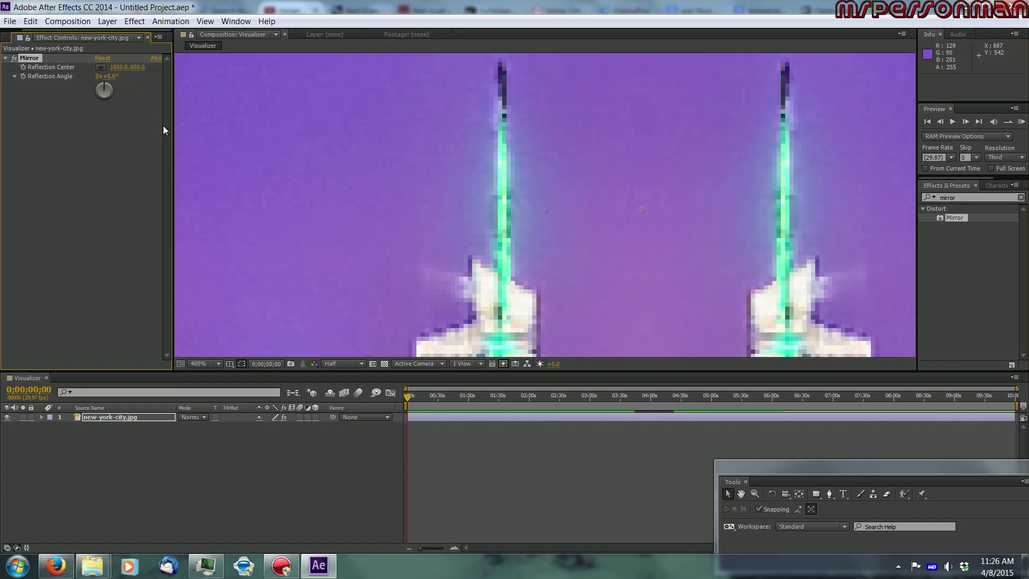
click(115, 68)
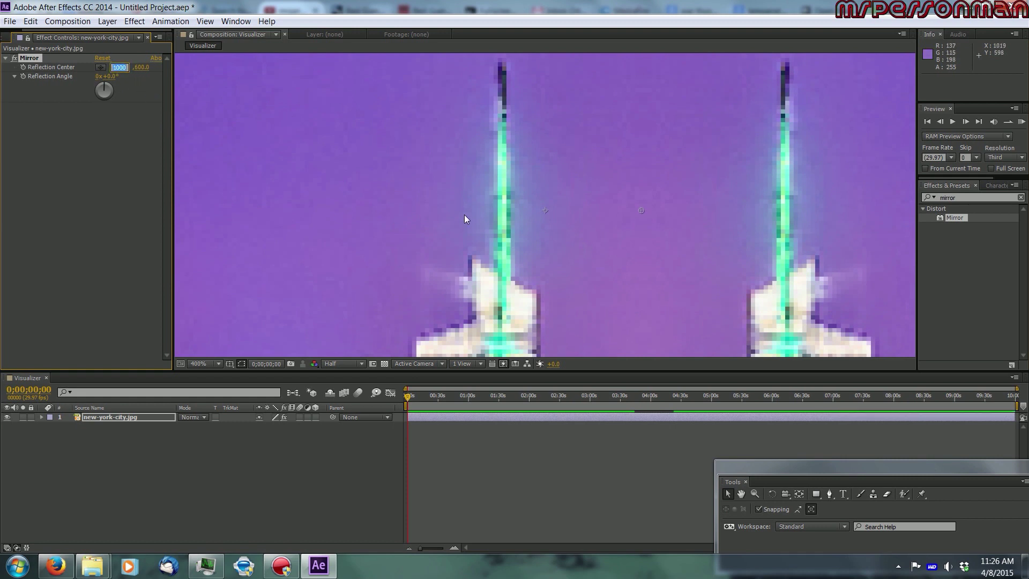
click(104, 144)
drag(121, 67, 100, 72)
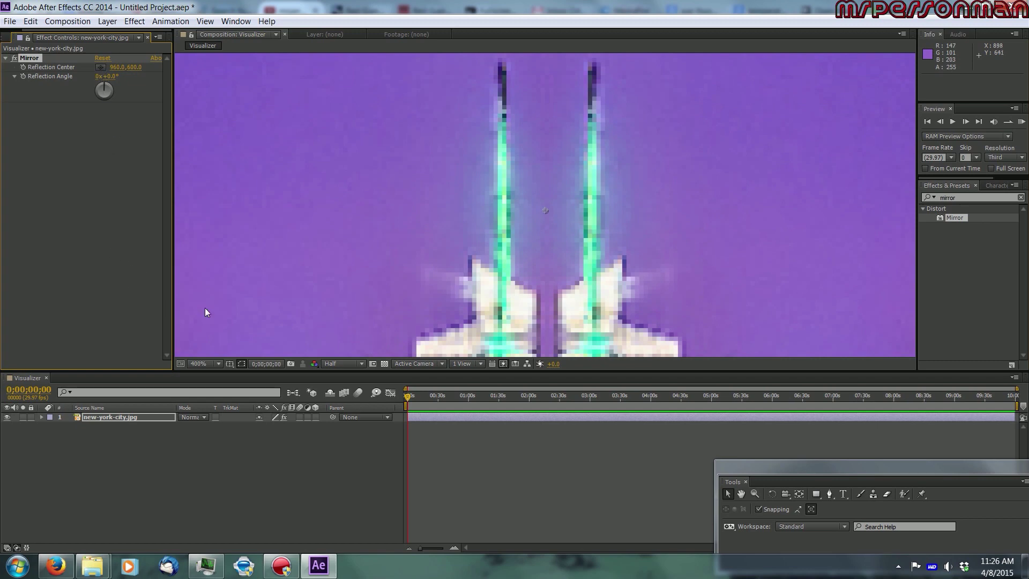
Step: Set the viewer magnification to Fit and deselect the layer
key(/)
click(217, 364)
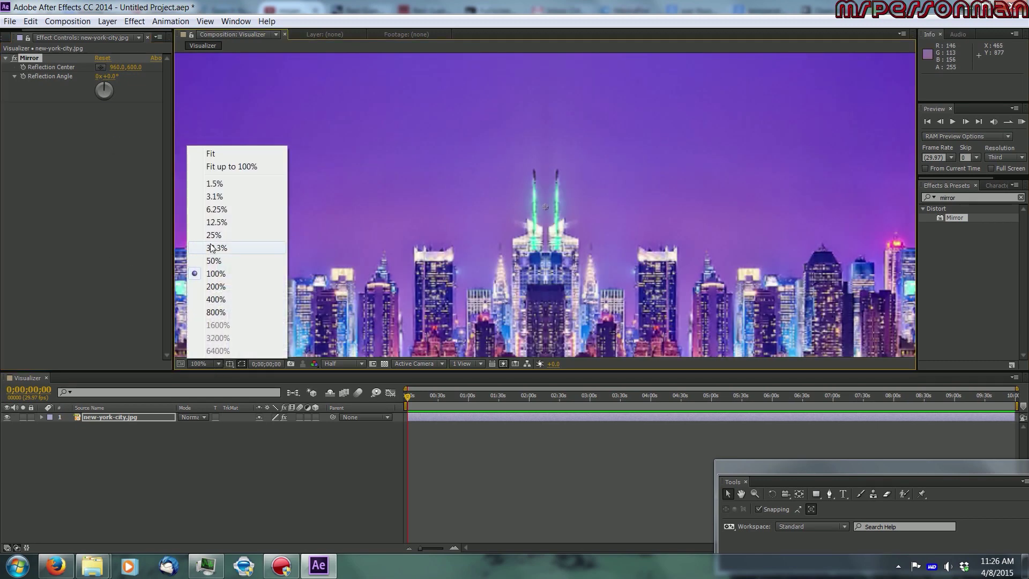
click(210, 153)
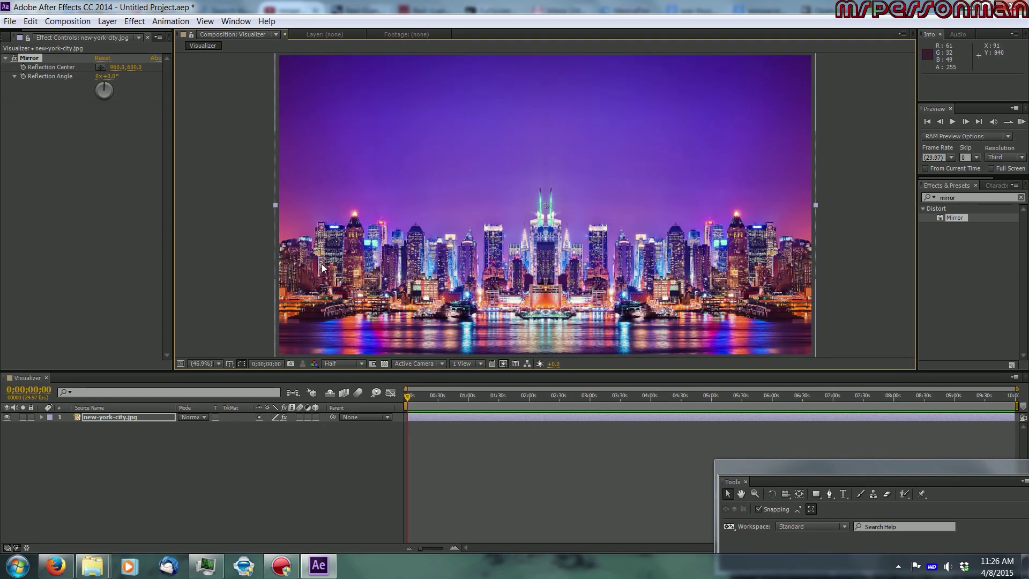
click(864, 226)
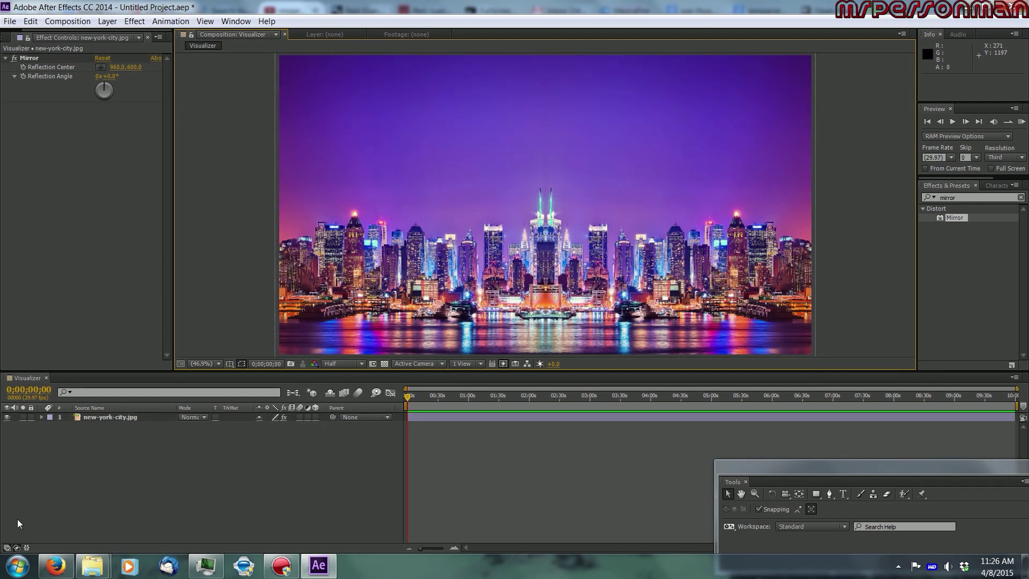
Step: Create a new black solid layer named 'spectum'
click(4, 39)
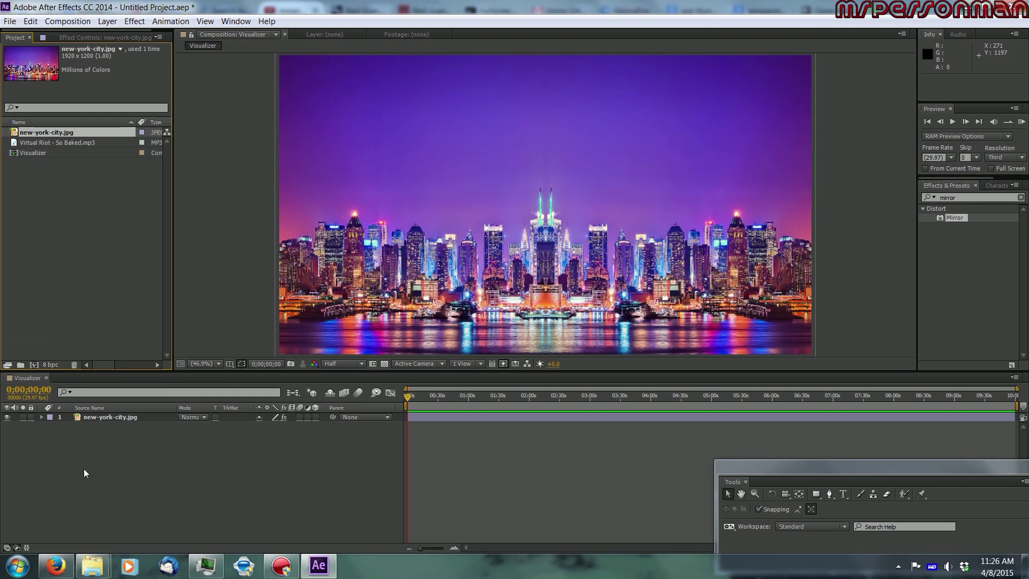
right_click(94, 437)
mouse_move(119, 320)
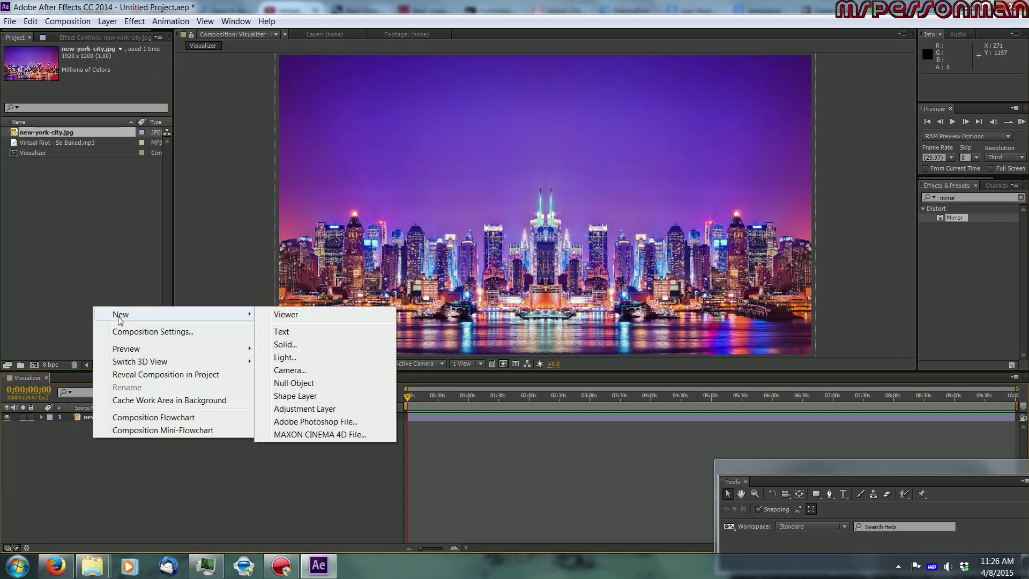
click(320, 345)
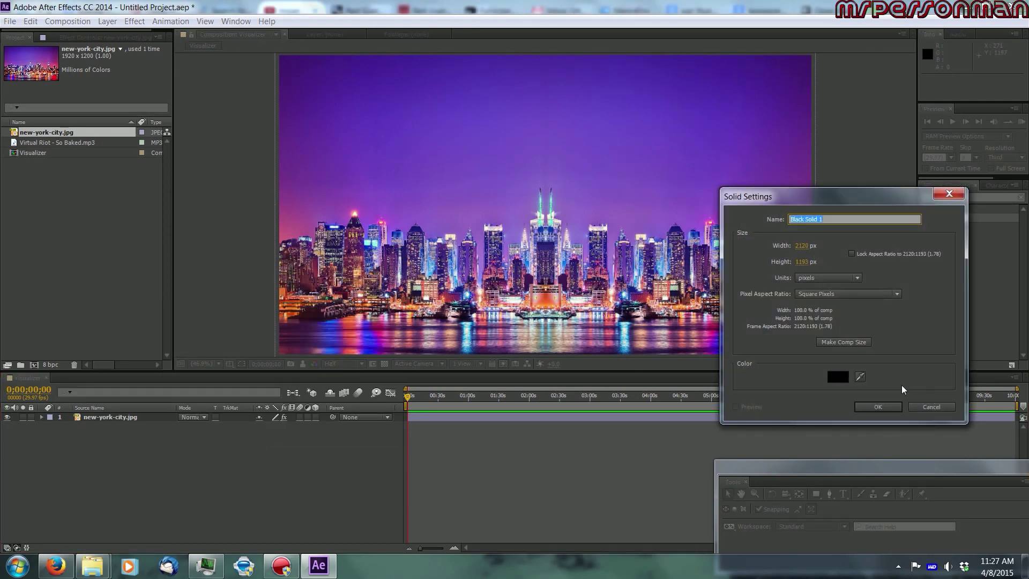
text(spectum)
click(877, 406)
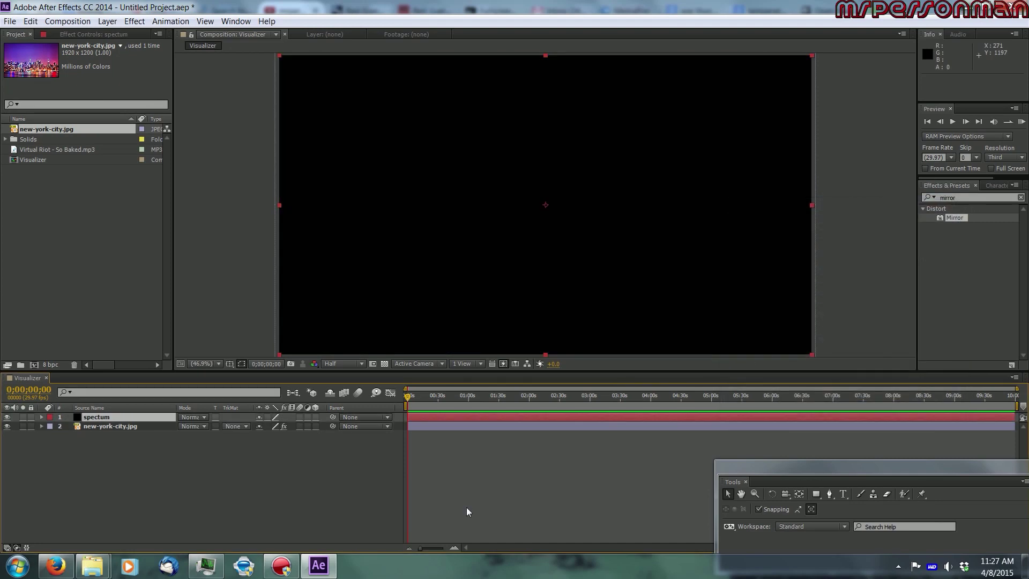
Step: Apply the Audio Spectrum effect to the spectum layer
click(965, 194)
text(audi)
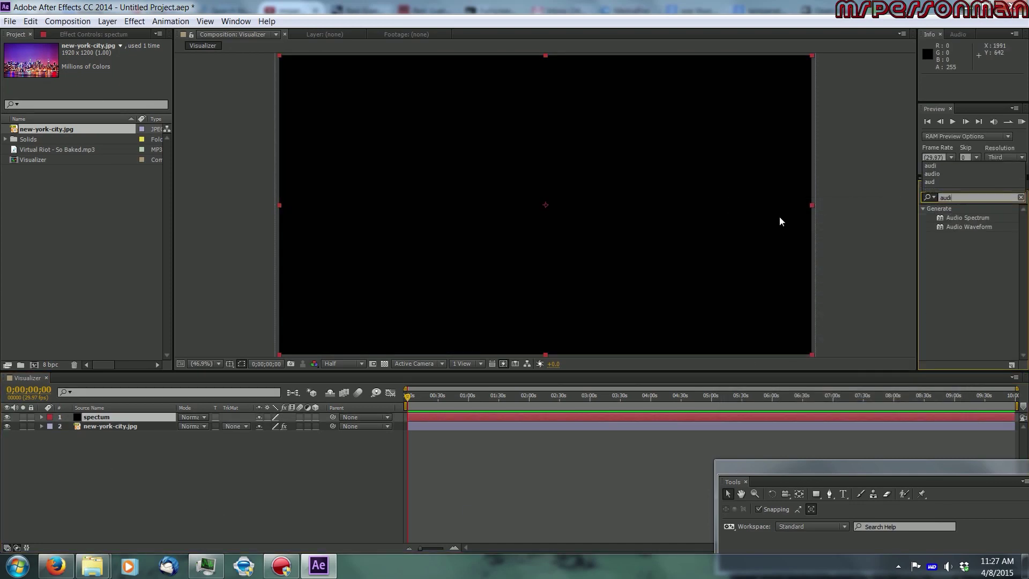
click(971, 220)
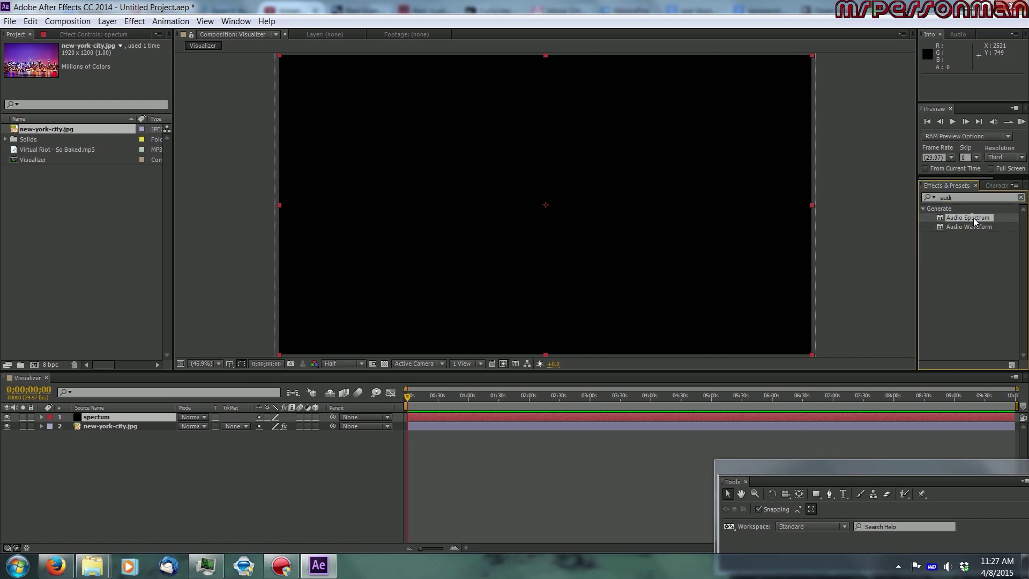
drag(967, 218, 75, 416)
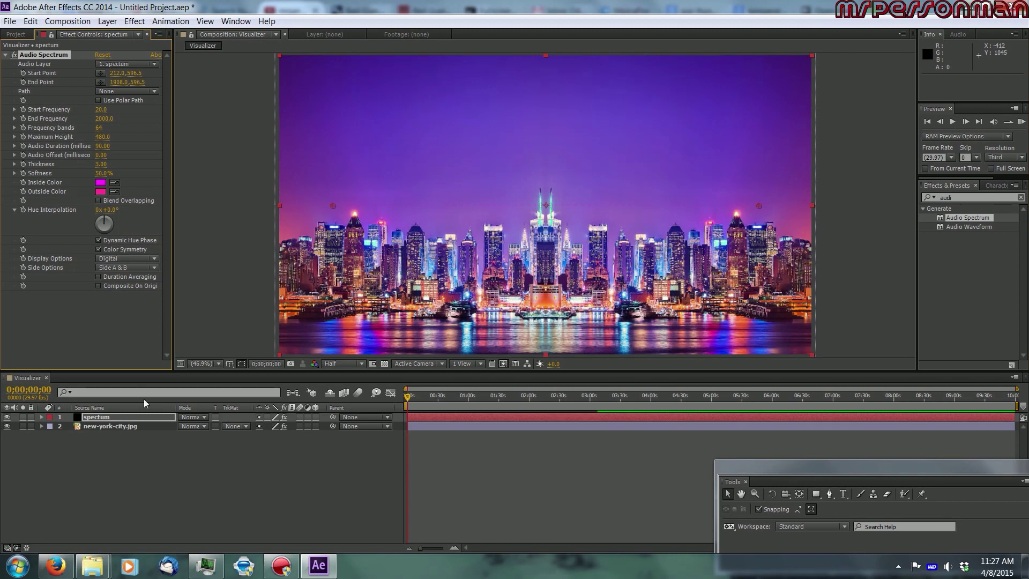
Step: Add the So Baked mp3 to the comp and set it as Audio Spectrum's Audio Layer
click(16, 34)
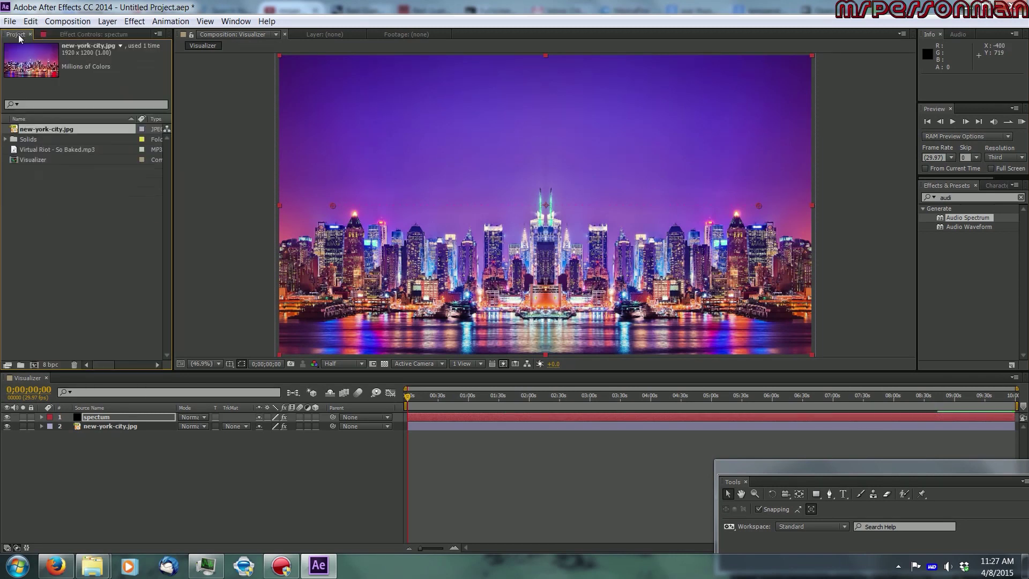
drag(41, 149, 101, 451)
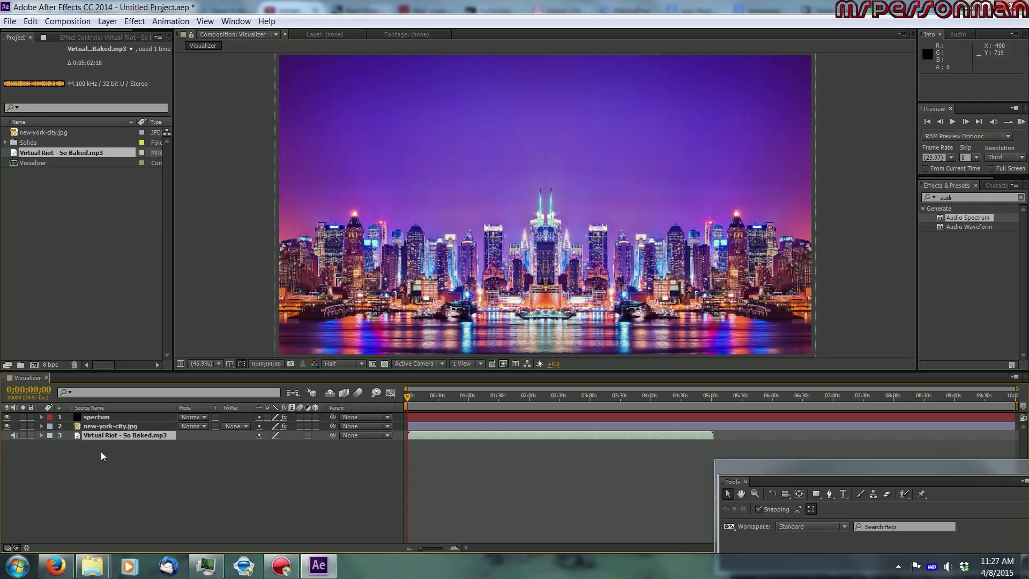
click(103, 417)
click(98, 32)
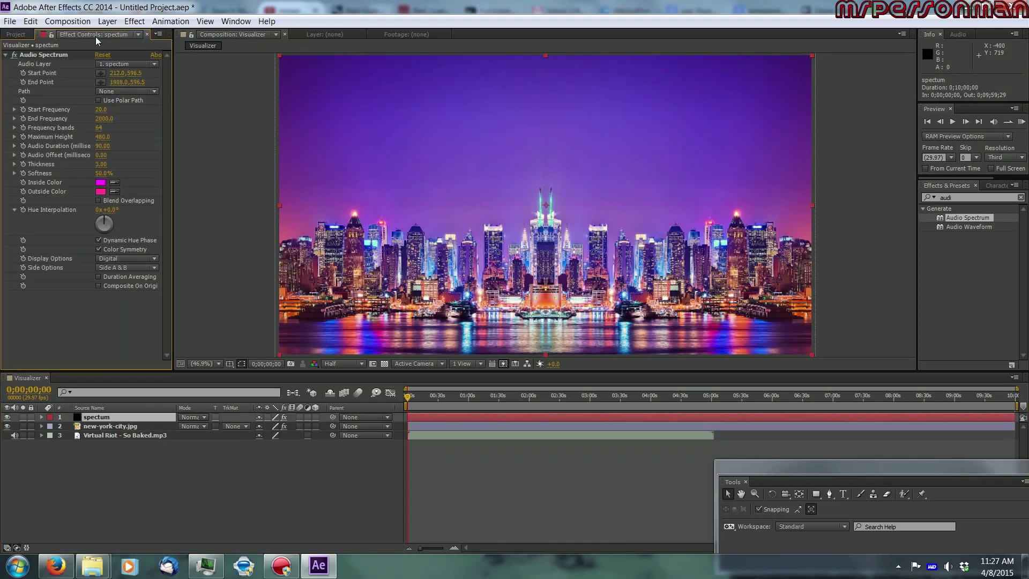
click(126, 63)
click(140, 120)
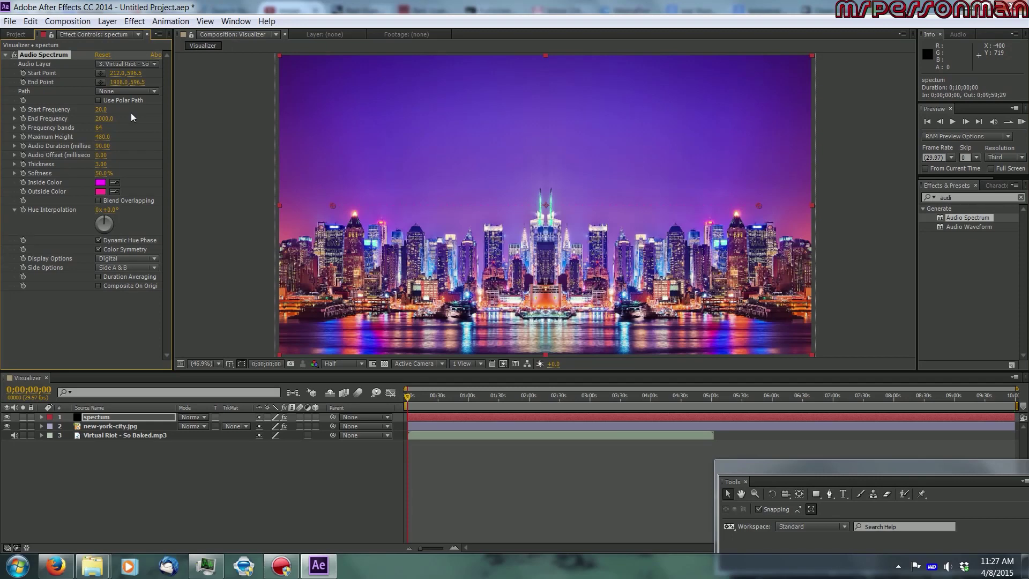
Step: Set both the Inside and Outside spectrum colours to white, FFFFFF
click(100, 182)
text(ffffff)
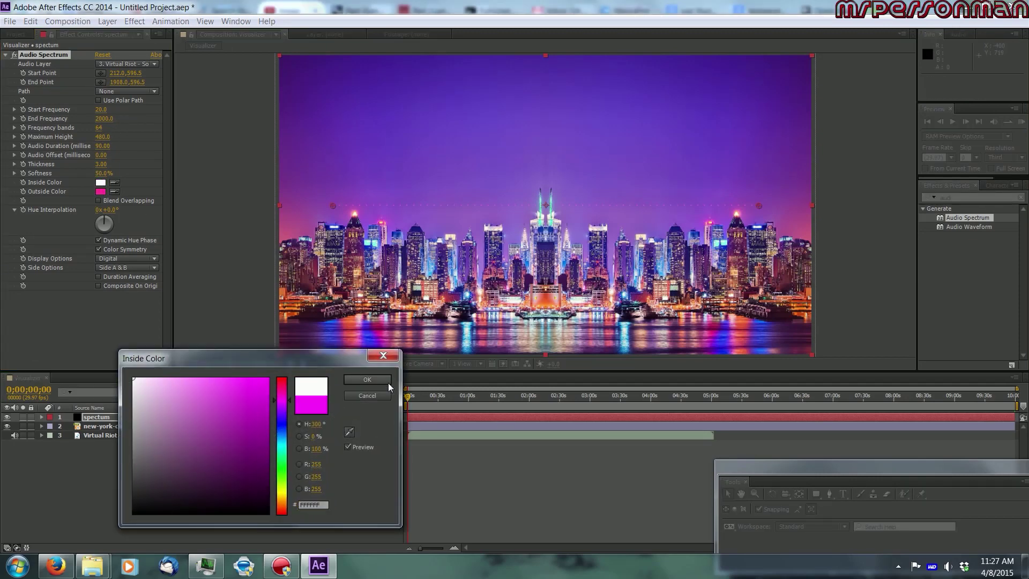
click(375, 380)
click(100, 191)
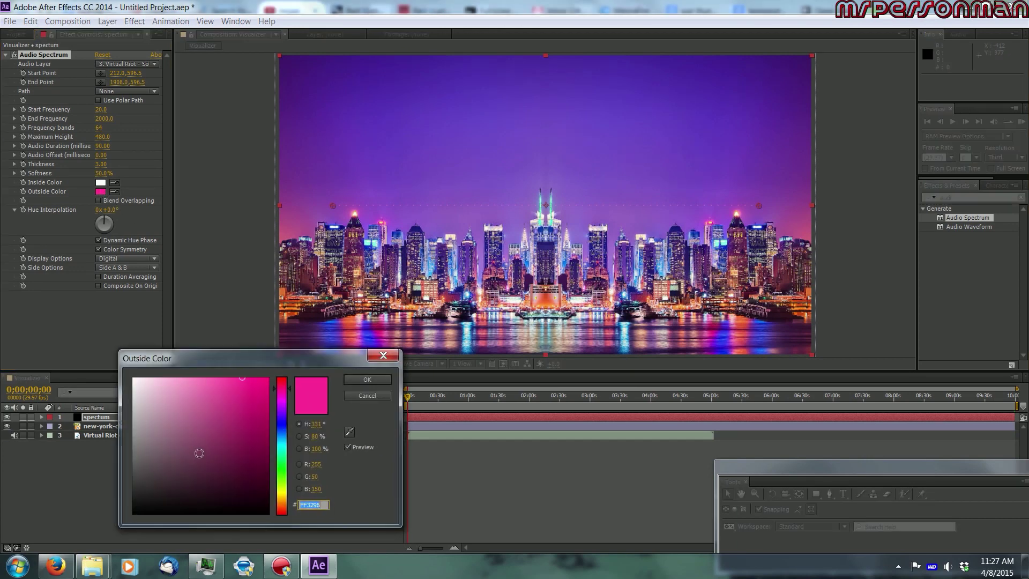
text(ffffff)
click(350, 379)
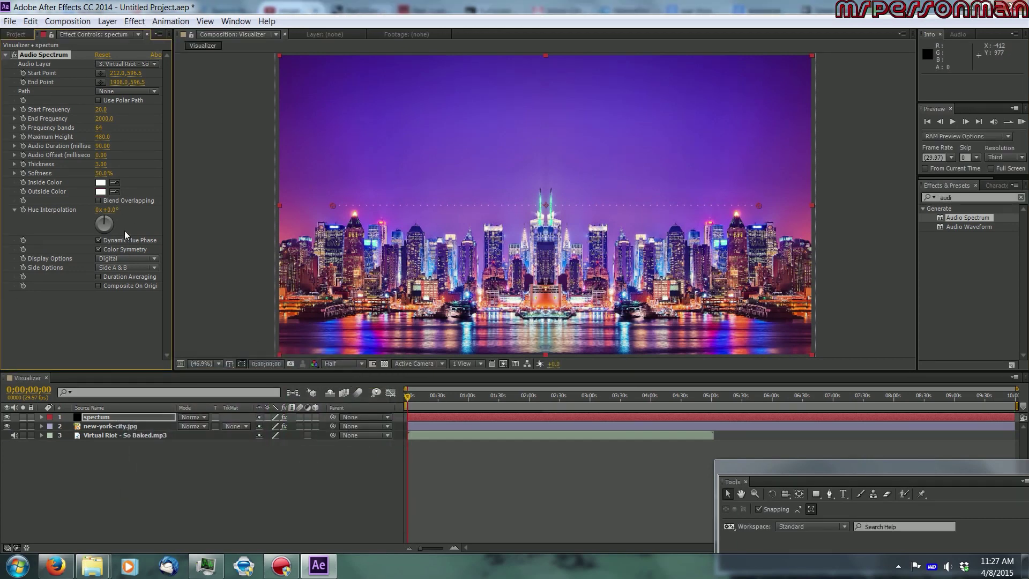
Step: Set Frequency bands to 2000 and End Frequency to 140
click(100, 127)
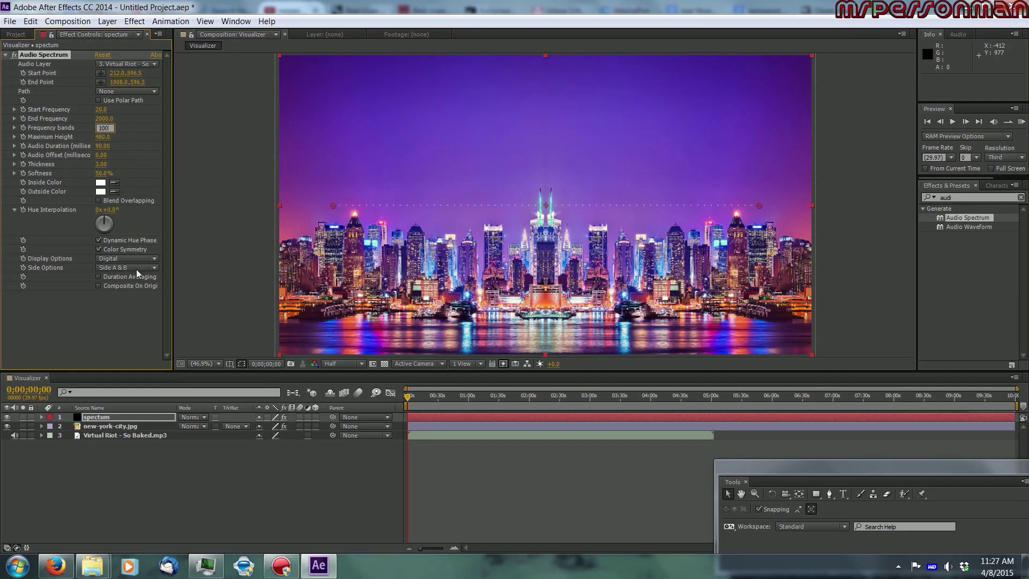
click(129, 340)
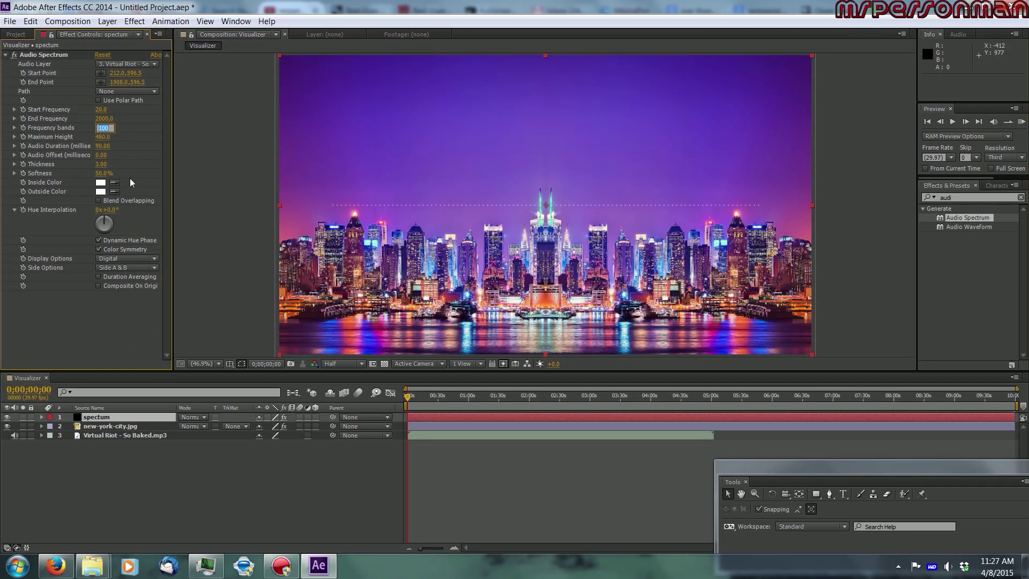
text(1000)
click(129, 310)
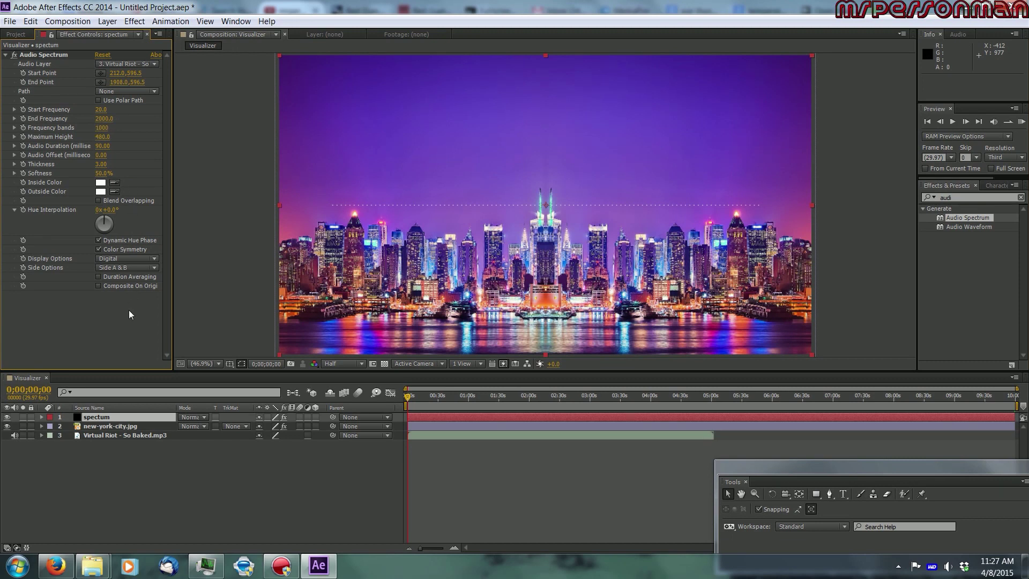
click(104, 128)
text(20)
key(Return)
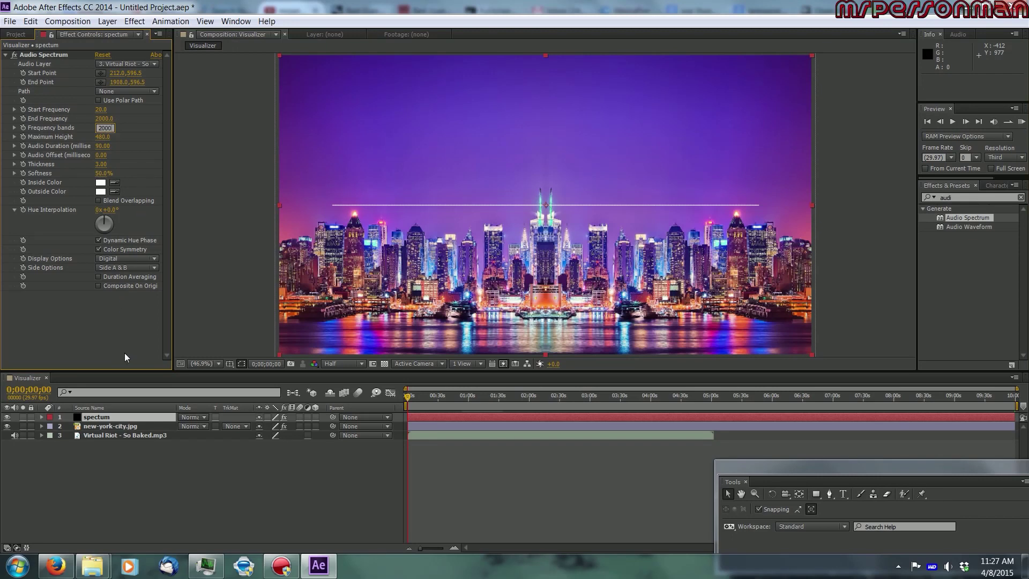
click(105, 119)
text(140)
key(Return)
Step: Set Maximum Height to 100 and Audio Duration to 150
click(97, 163)
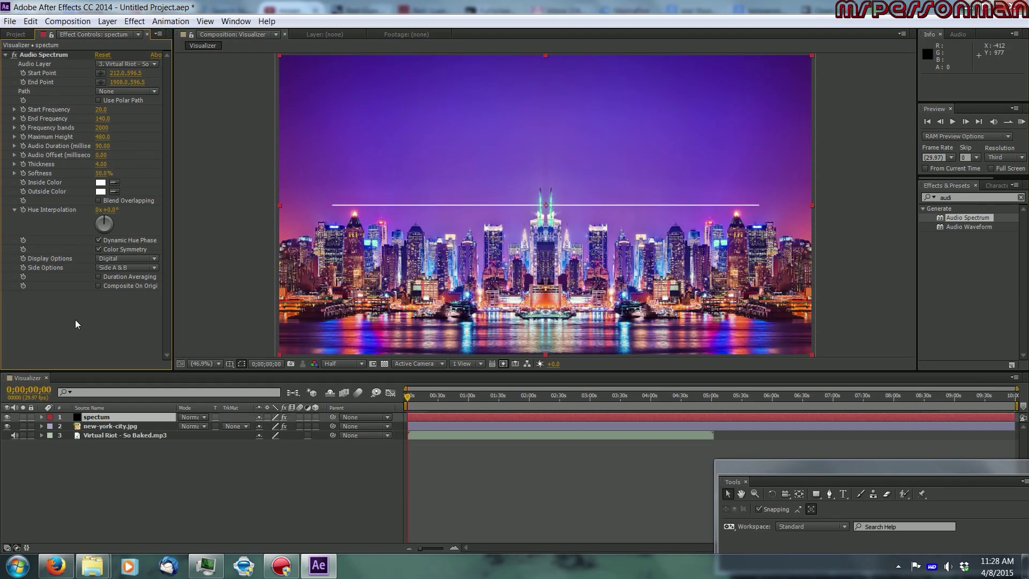
click(101, 137)
text(100)
key(Return)
click(103, 146)
text(150)
key(Return)
click(972, 196)
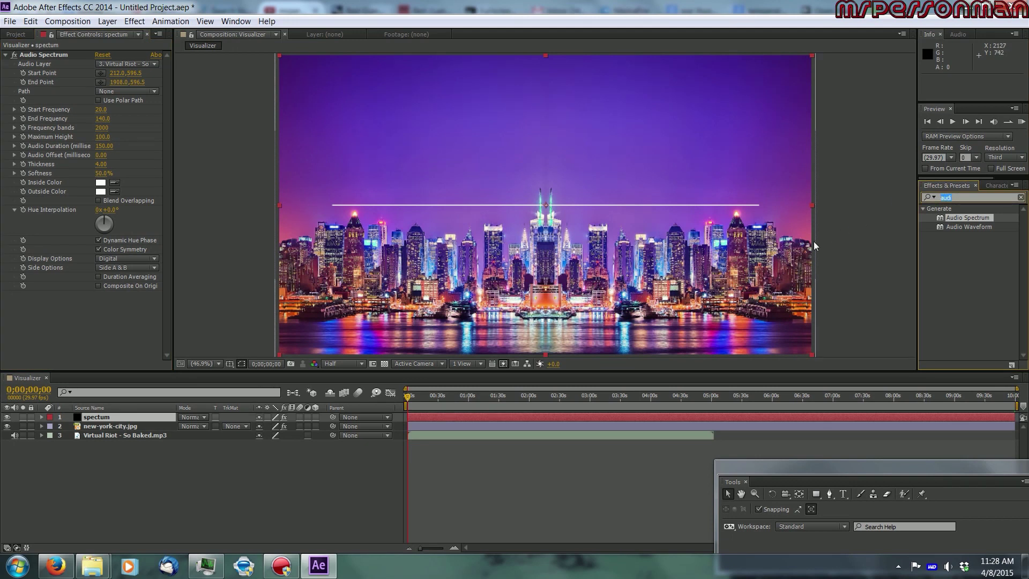
text(pola)
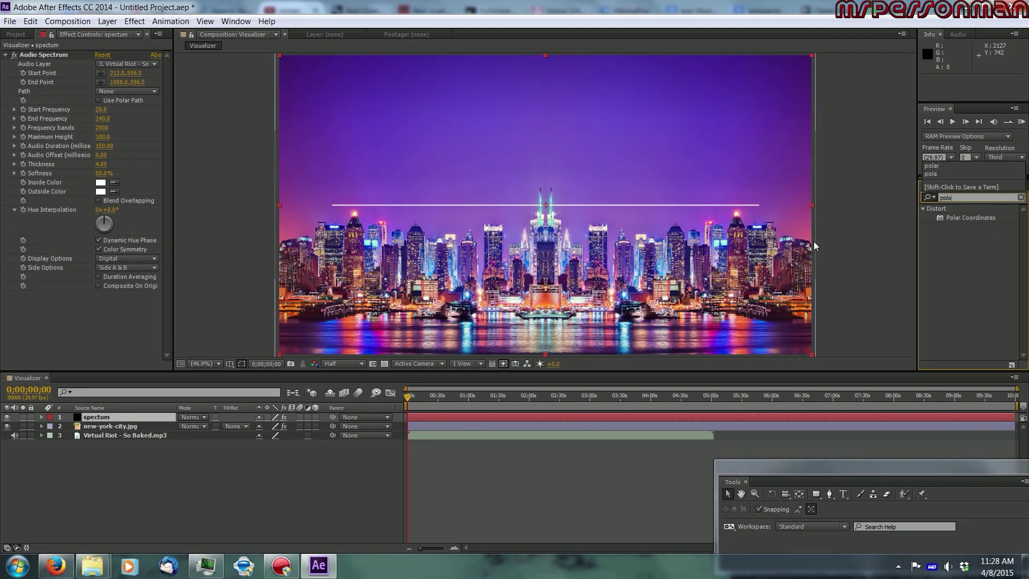
Step: Apply Polar Coordinates to the spectum layer, Rect to Polar with 100% interpolation
drag(961, 220, 98, 418)
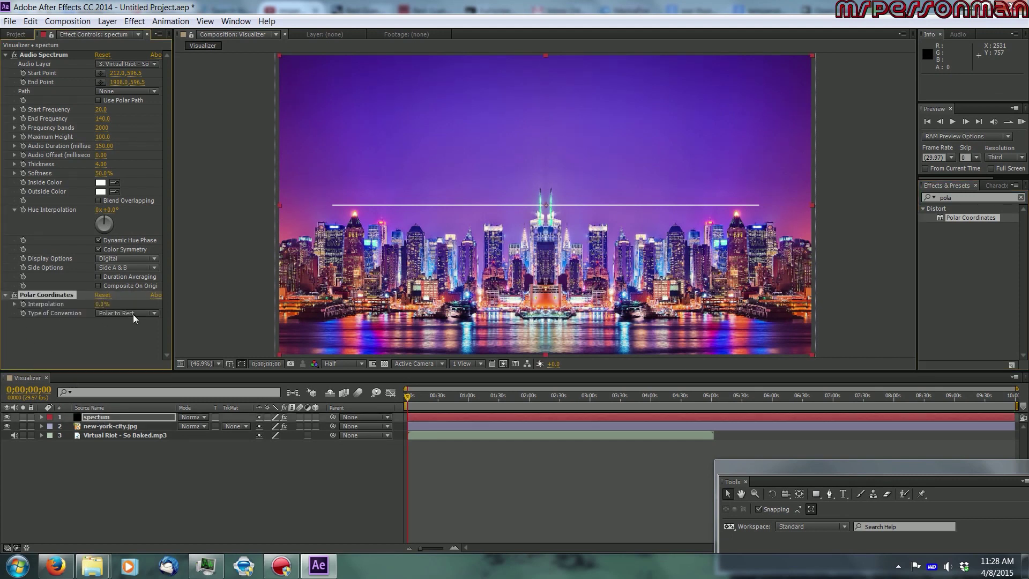
click(118, 313)
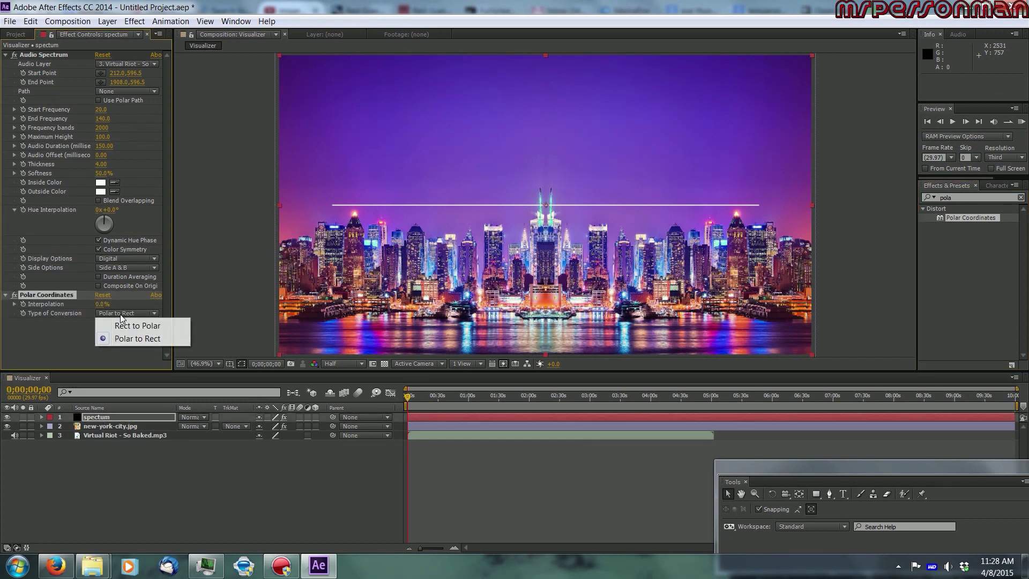
click(128, 324)
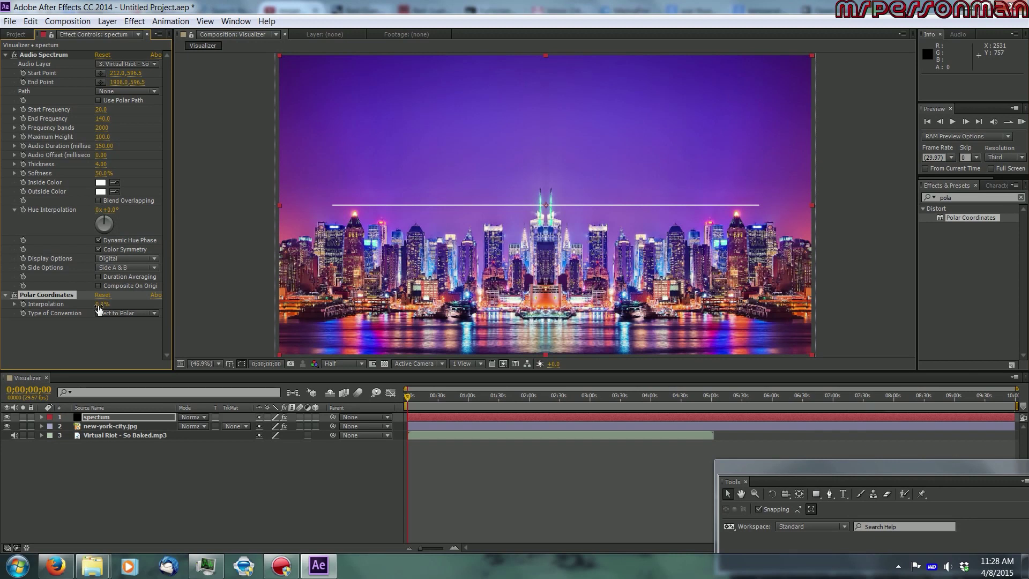
drag(100, 304, 631, 310)
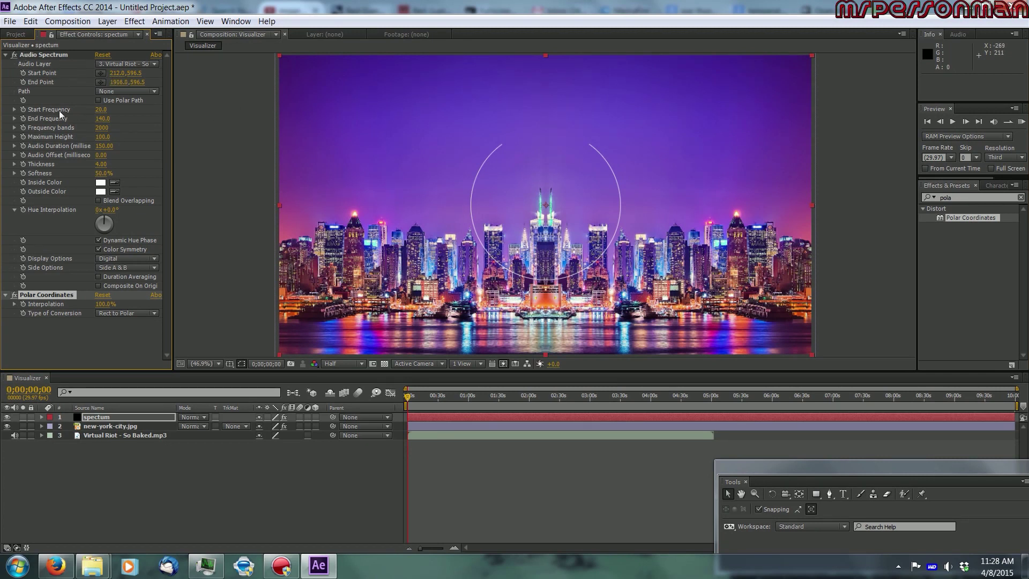
click(118, 74)
Step: Set Audio Spectrum's Start Point to 0, 540 and End Point to 1119, 540
text(0)
key(Return)
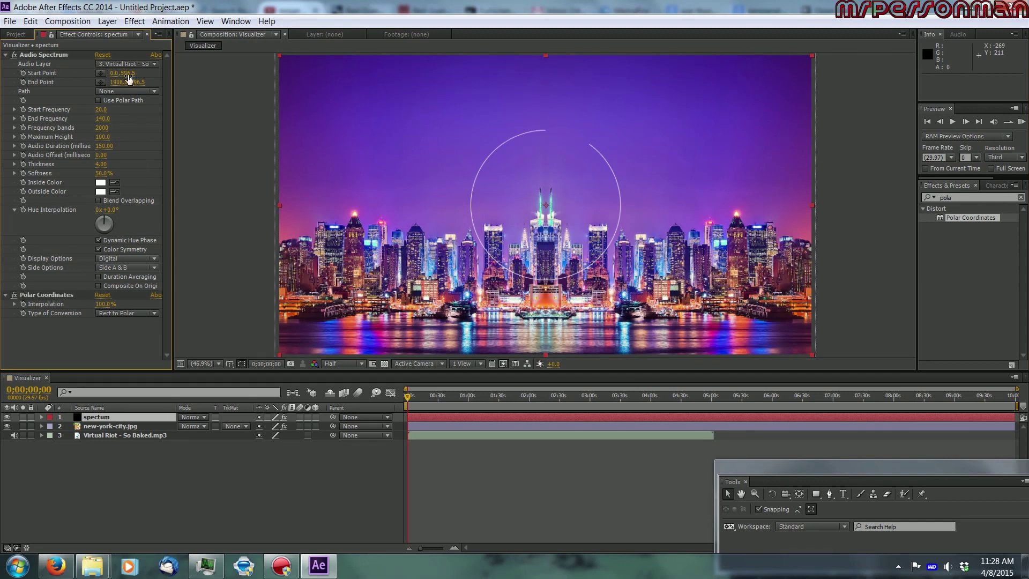
click(129, 74)
text(540)
key(Return)
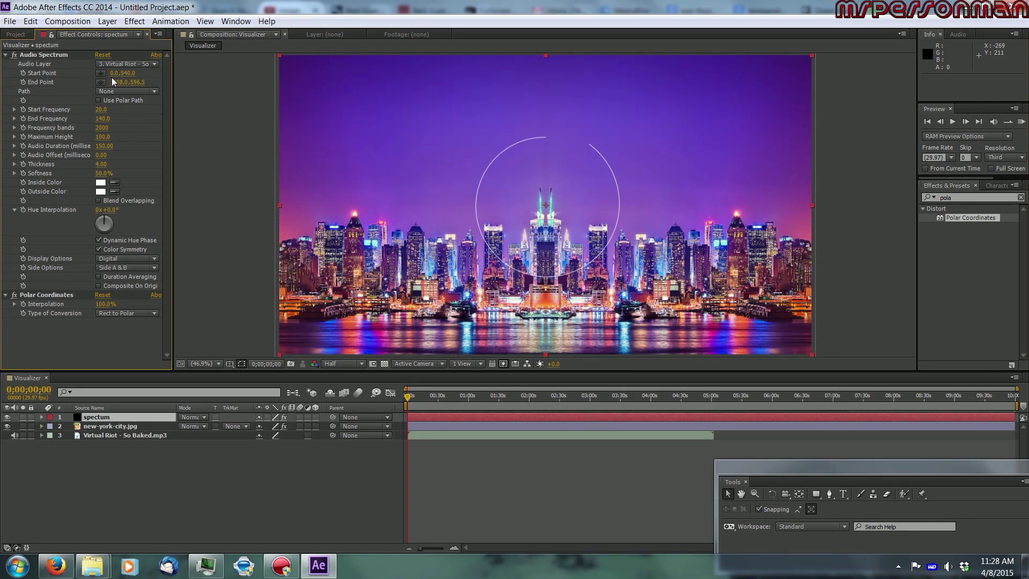
text(1119)
key(Tab)
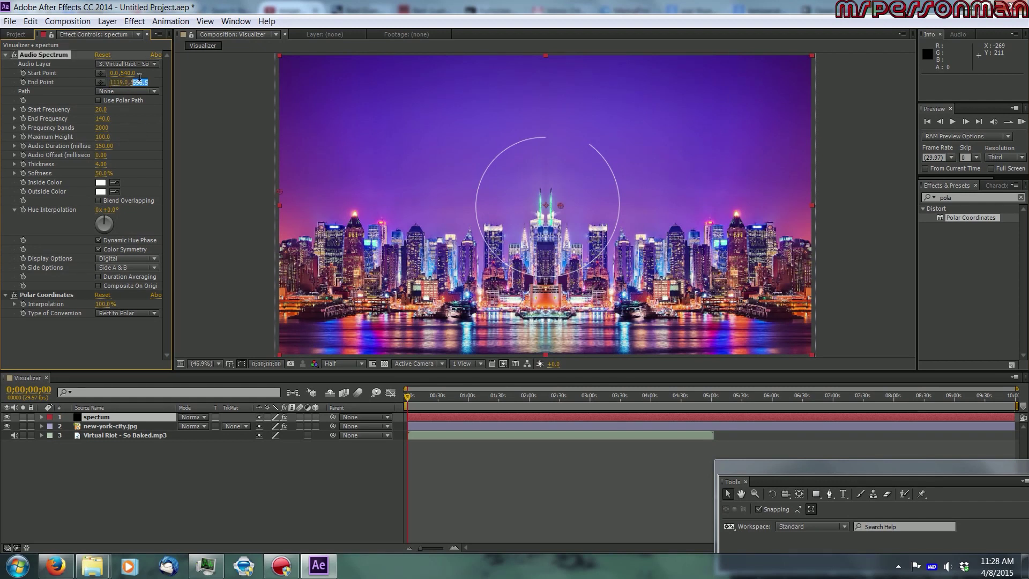
text(54)
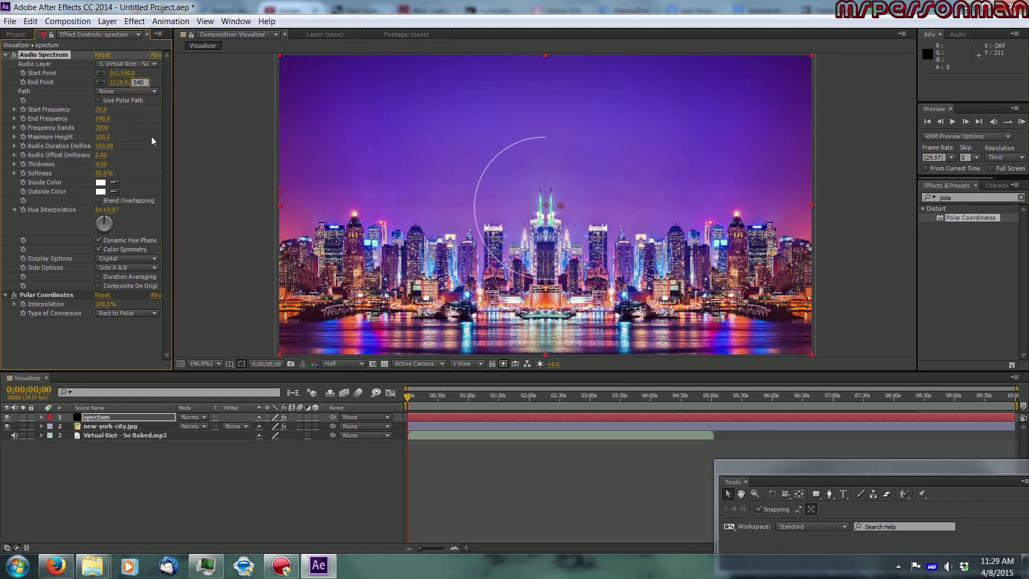
text(0)
key(Return)
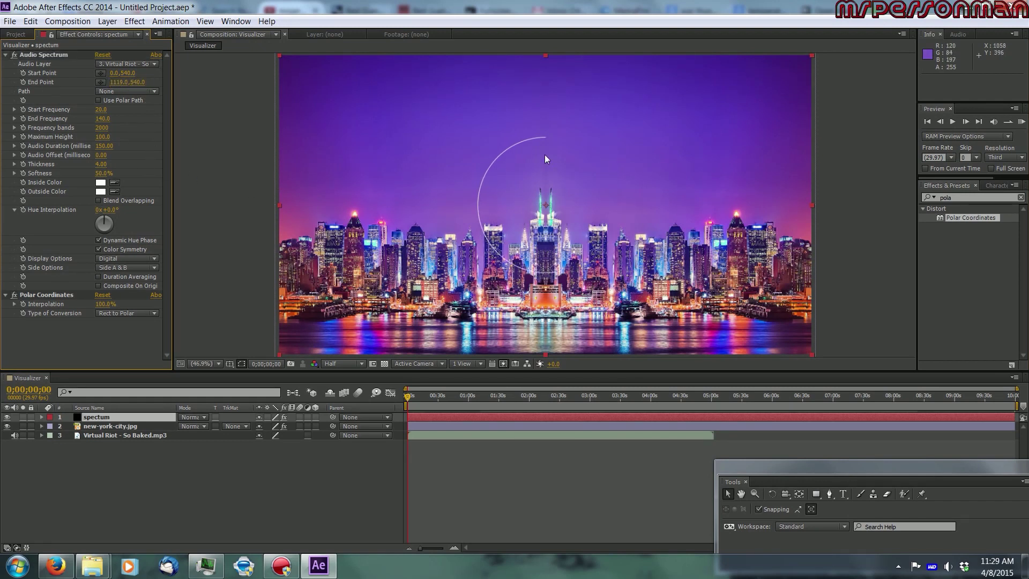
click(965, 197)
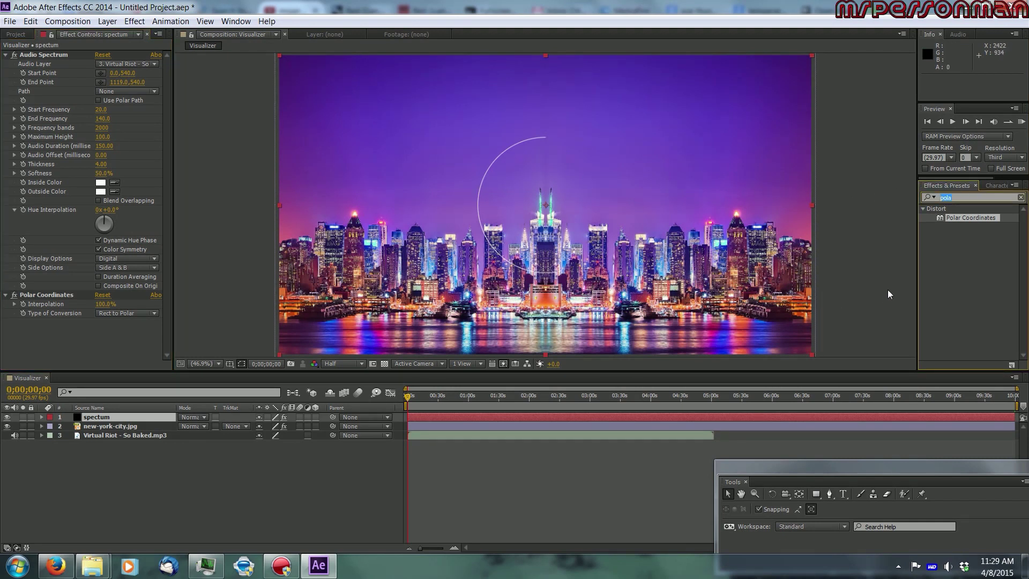
Step: Apply a Mirror effect to the spectum layer and drag its reflection center toward the middle
text(m)
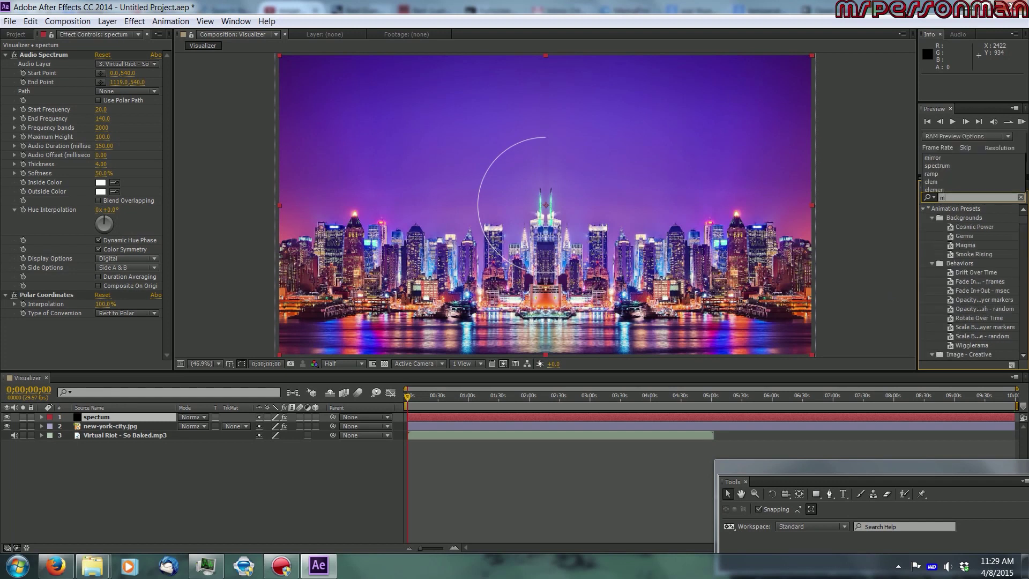
text(irror)
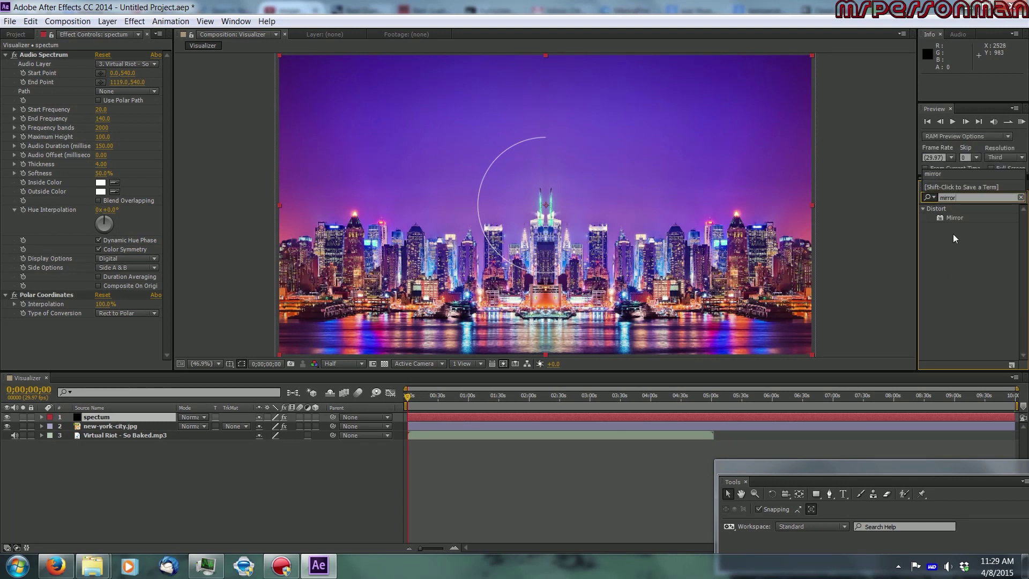
drag(954, 217, 100, 416)
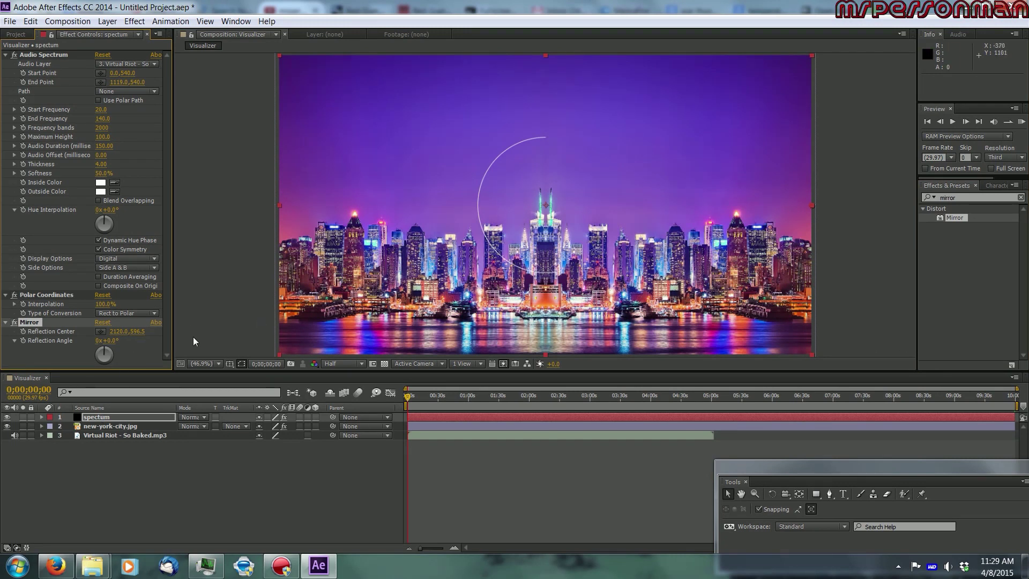
drag(114, 338, 48, 333)
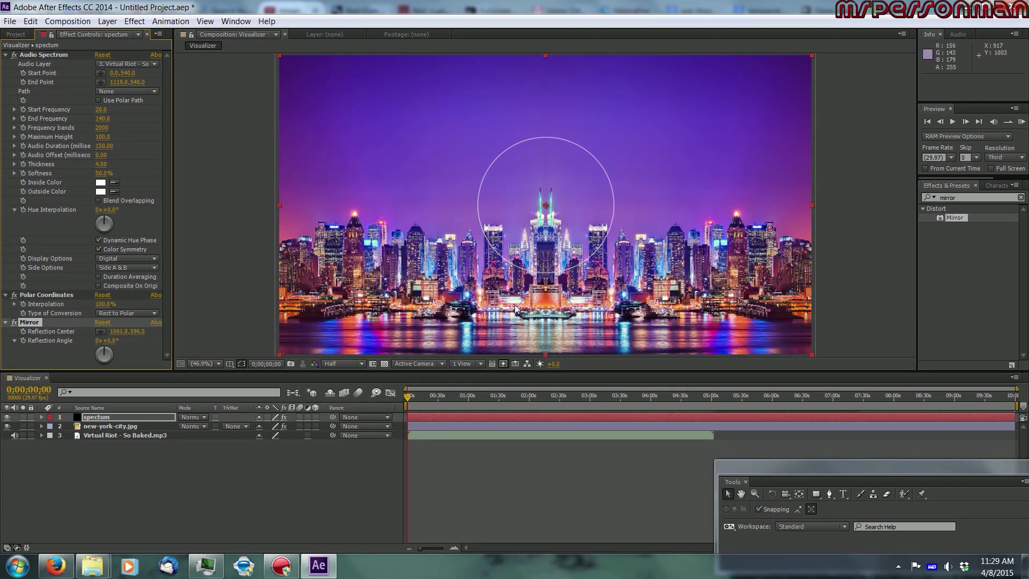
Step: Zoom in and set the Mirror Reflection Center X to 1060, then preview around 58 seconds
key(slash)
key(period)
key(period)
key(period)
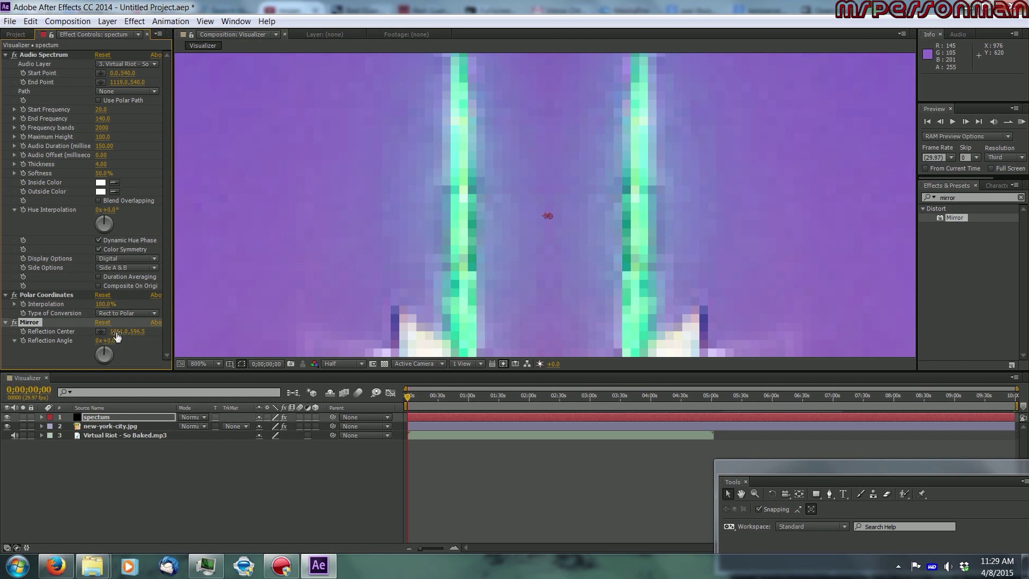
drag(116, 331, 116, 331)
click(120, 332)
text(1060)
key(Return)
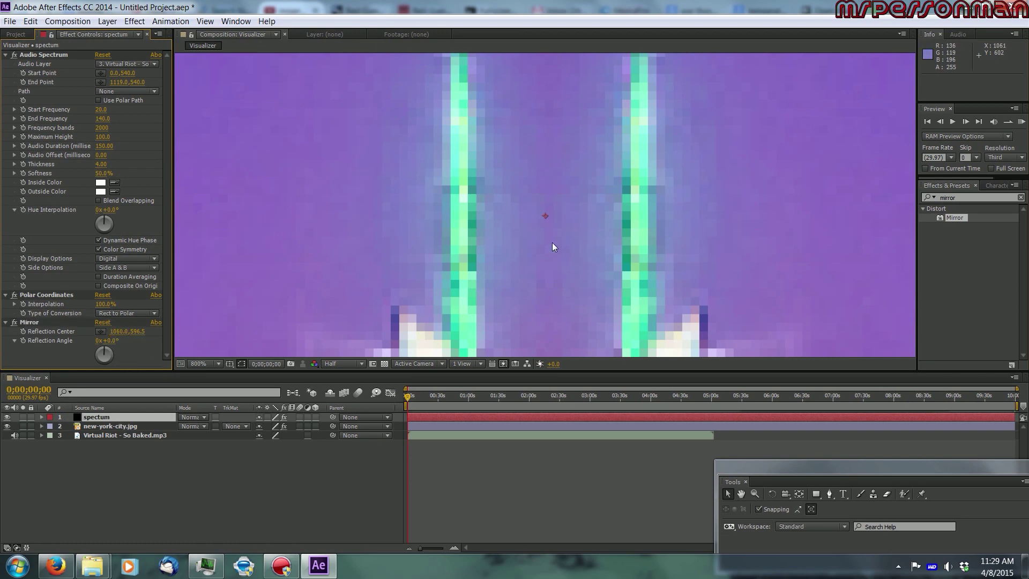
key(comma)
key(comma)
key(comma)
key(comma)
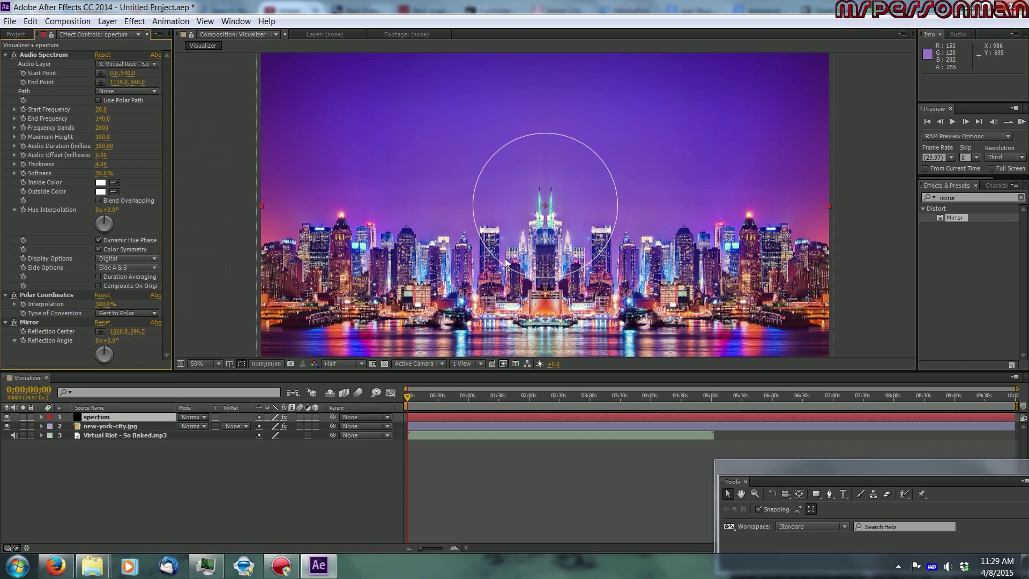
drag(426, 399, 466, 400)
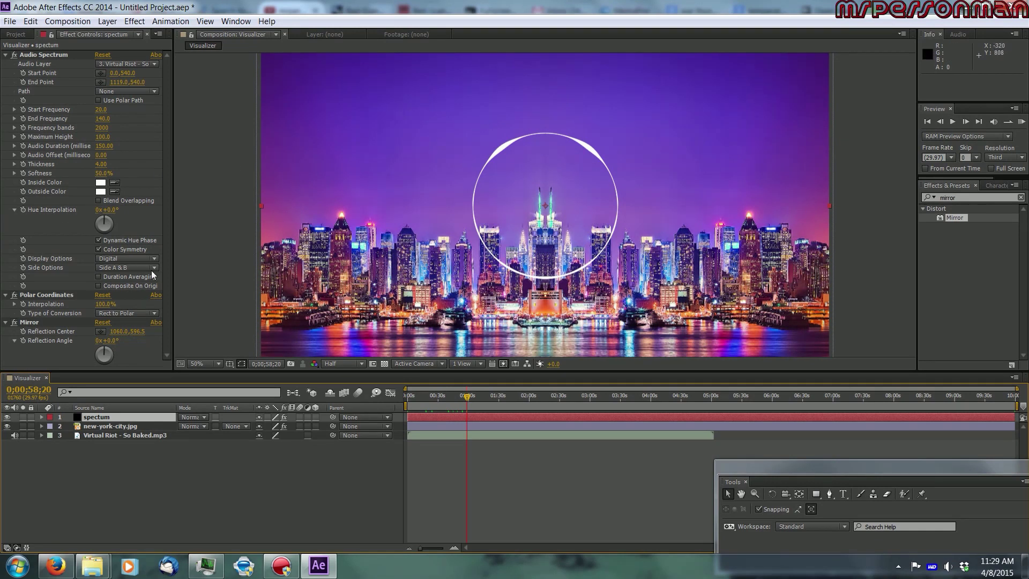
Step: Set Audio Spectrum's Side Options to Side B and preview the ring
click(108, 268)
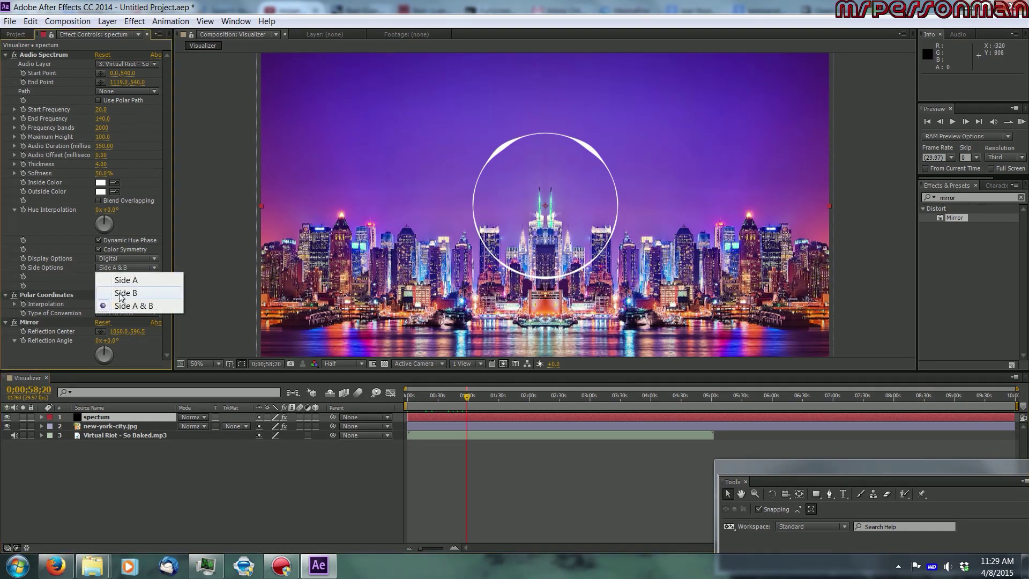
click(120, 294)
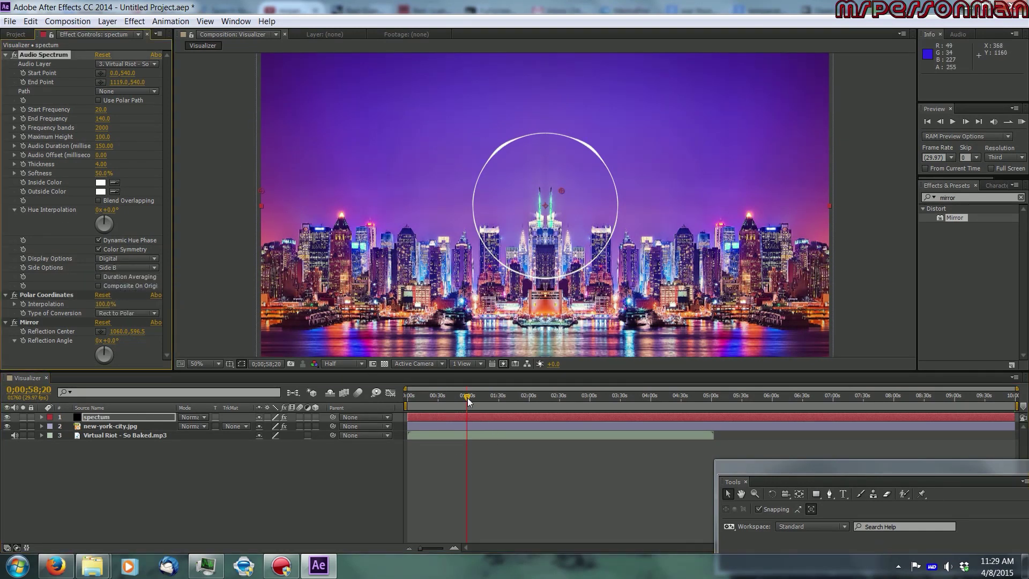
mouse_move(467, 397)
mouse_down()
mouse_move(444, 396)
mouse_move(478, 397)
mouse_up()
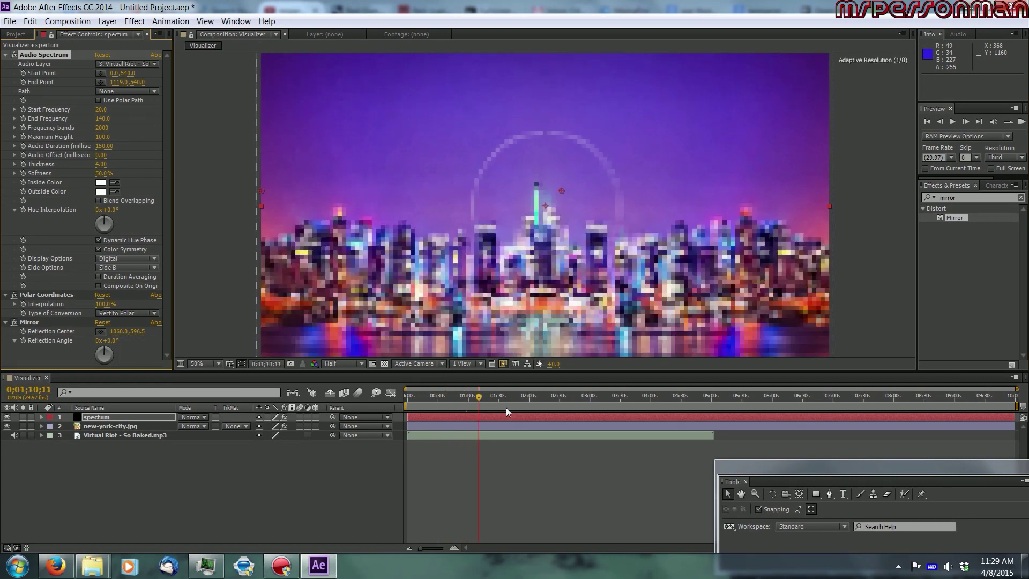
key(Home)
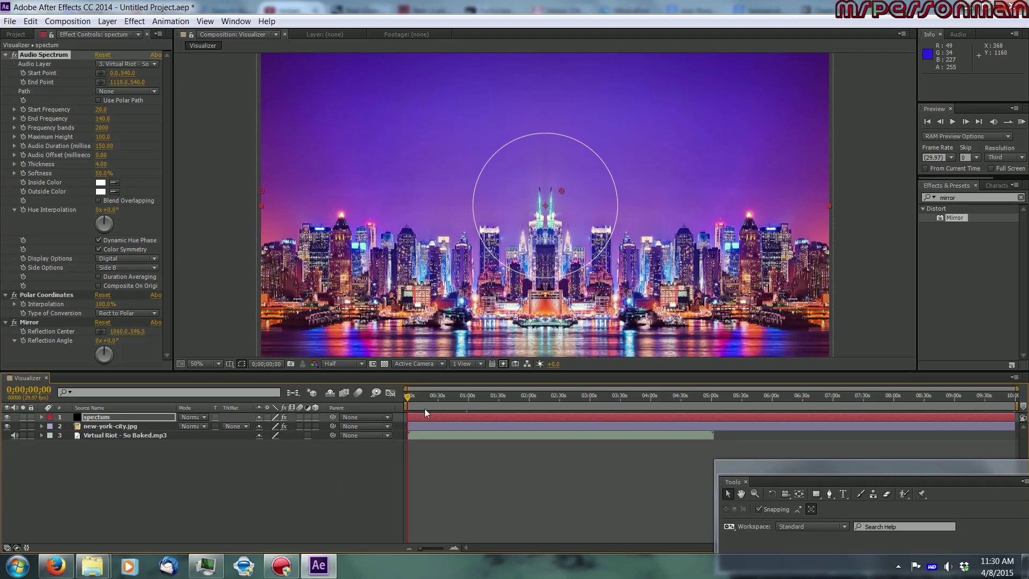
Step: Raise Maximum Height to 1000 and preview the bulging ring further into the song
click(103, 137)
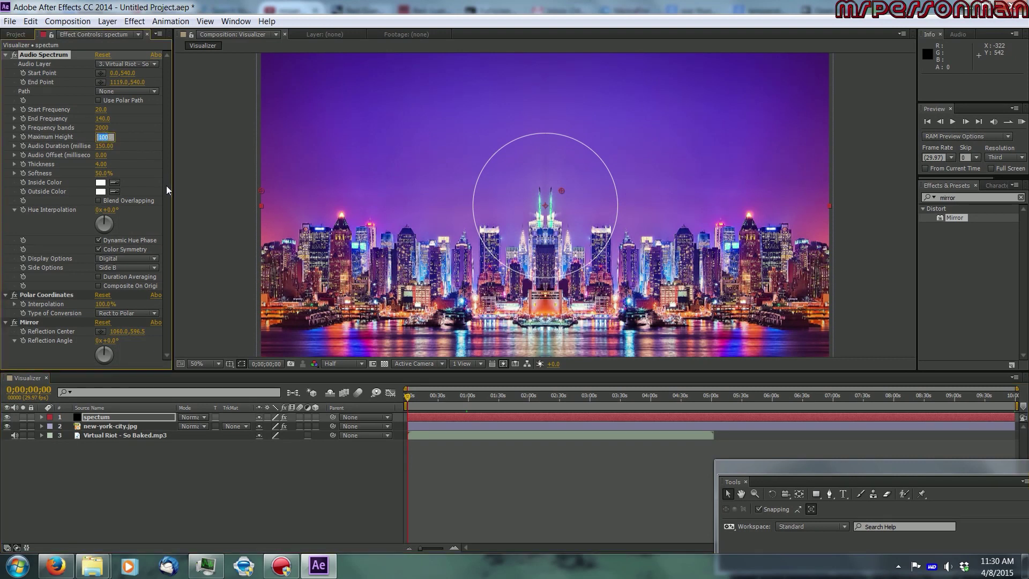
text(1000)
key(Return)
mouse_move(413, 398)
mouse_down()
mouse_move(433, 405)
mouse_move(430, 396)
mouse_up()
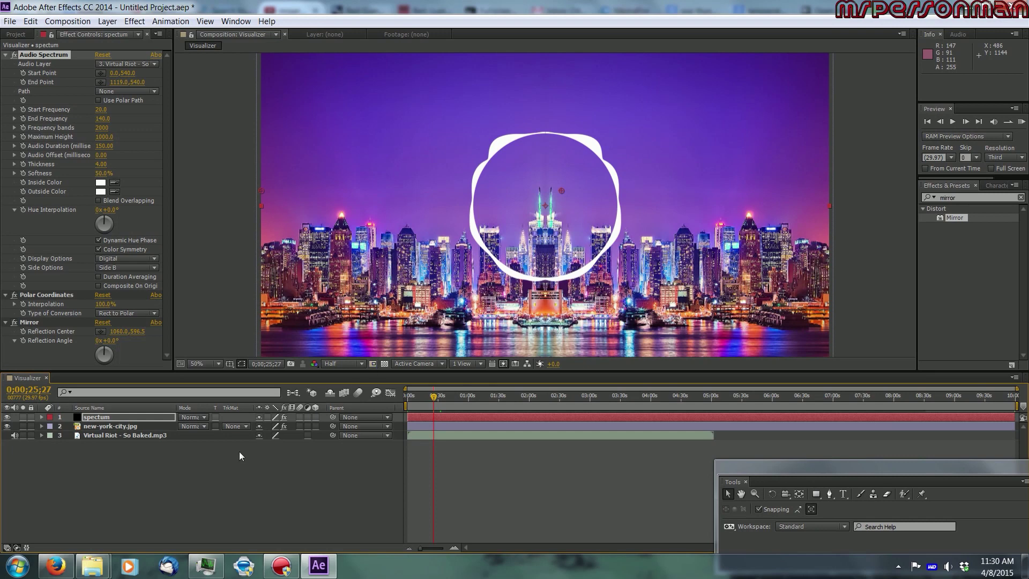
click(217, 478)
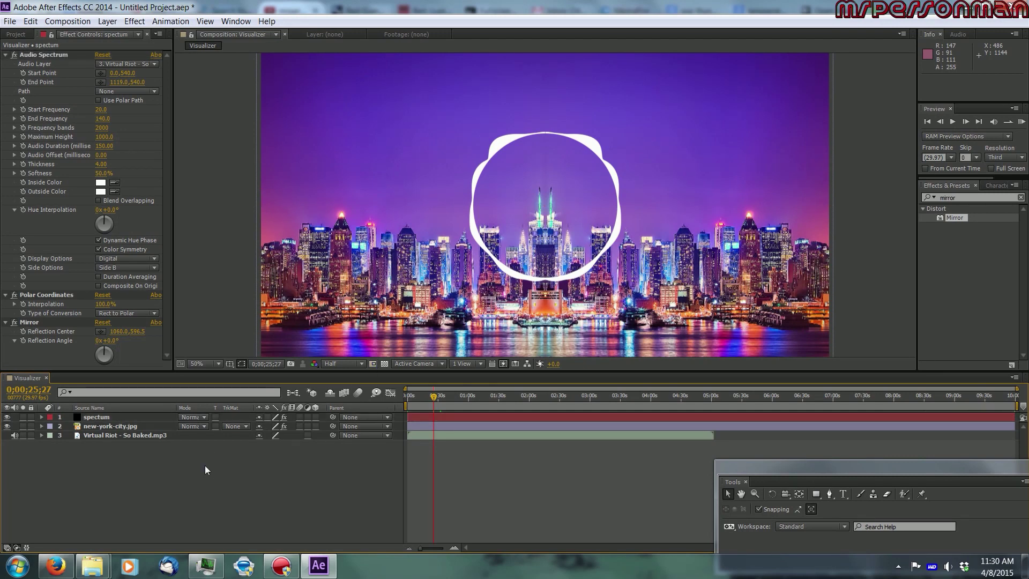
Step: Clear the Effects & Presets search and expand the Trapcode category to find Sound Keys
right_click(139, 450)
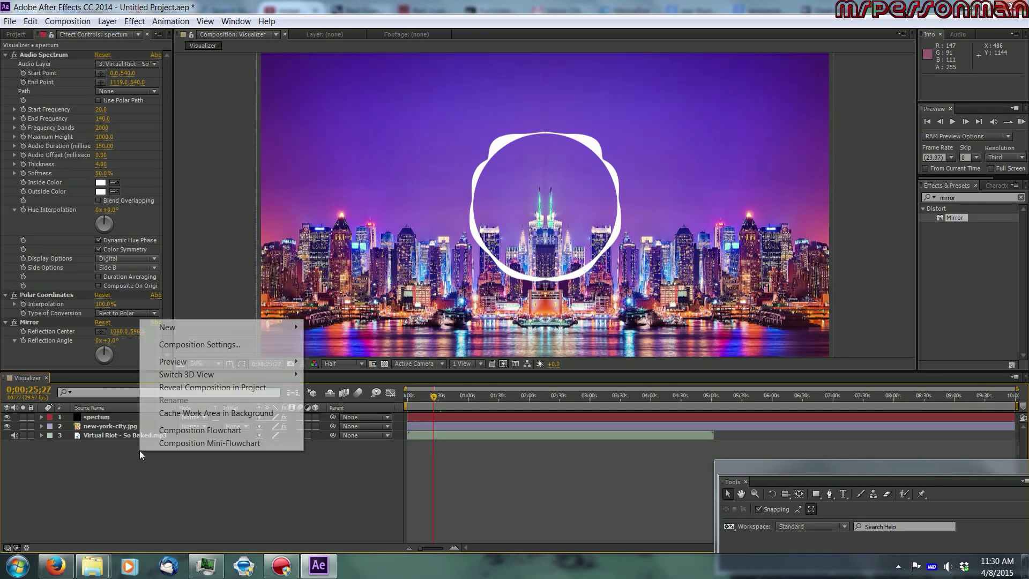
mouse_move(167, 327)
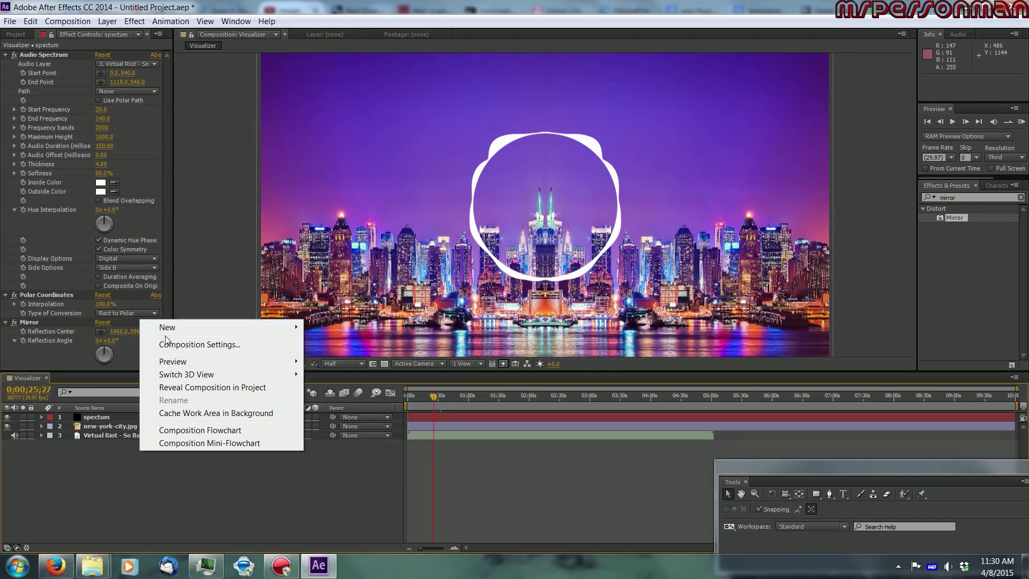
click(958, 207)
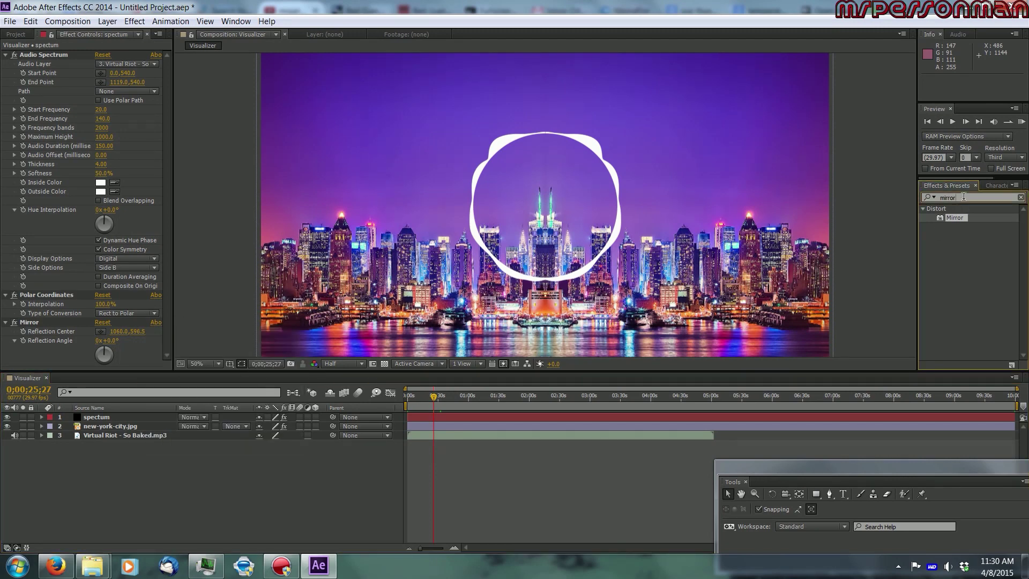
click(1020, 197)
scroll(934, 335, down, 3)
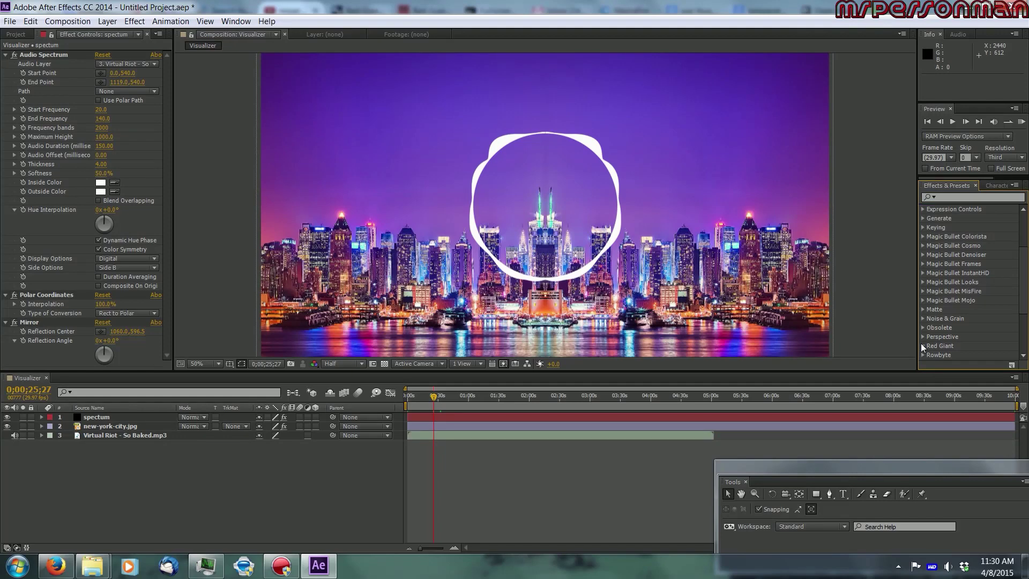
click(922, 345)
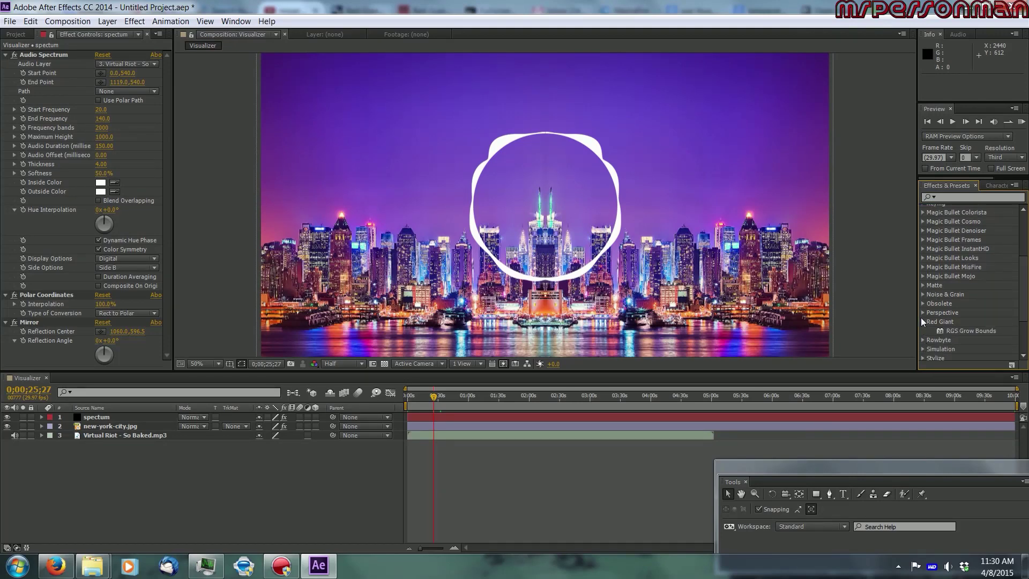
click(922, 322)
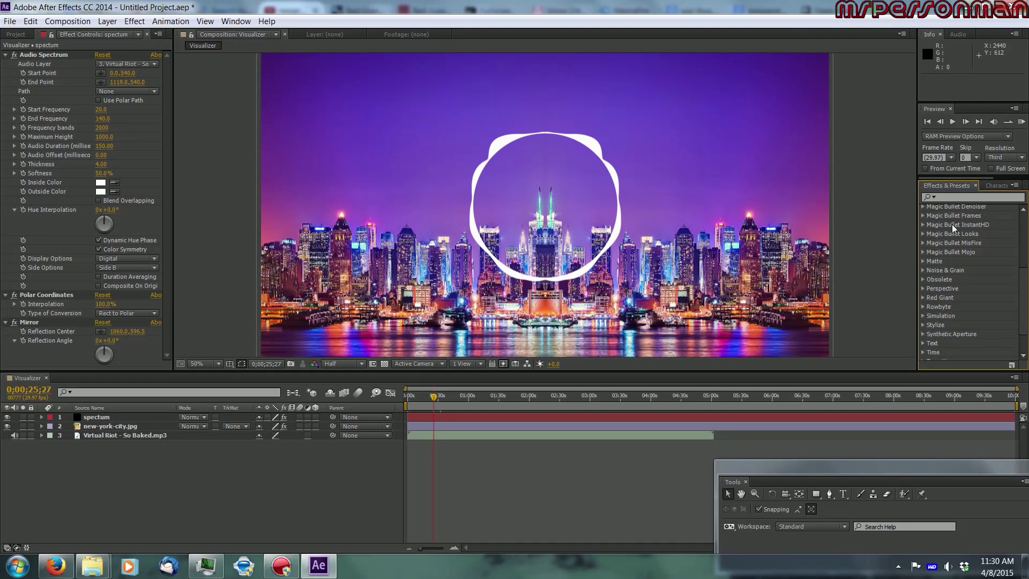
scroll(946, 288, down, 1)
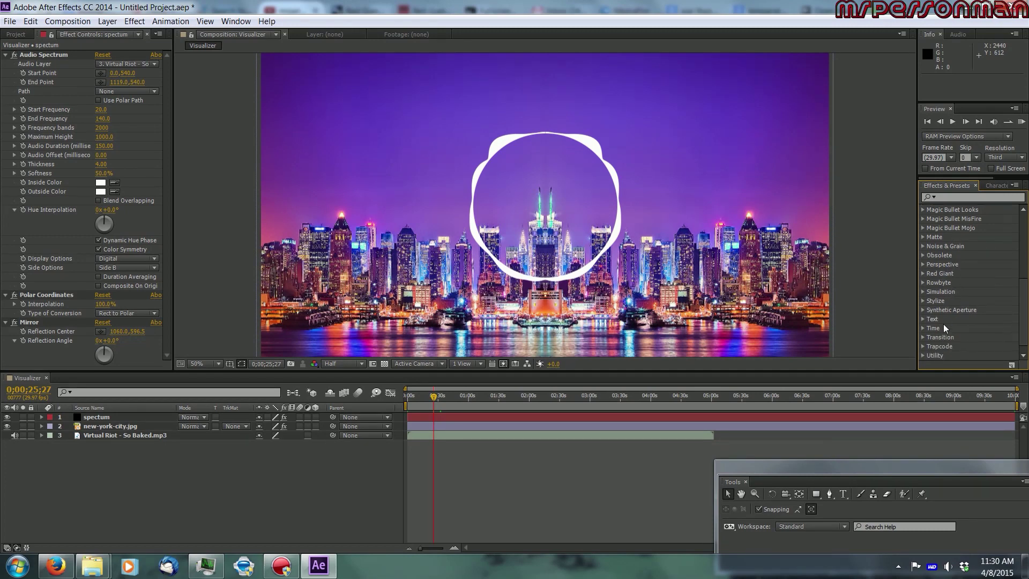
click(922, 346)
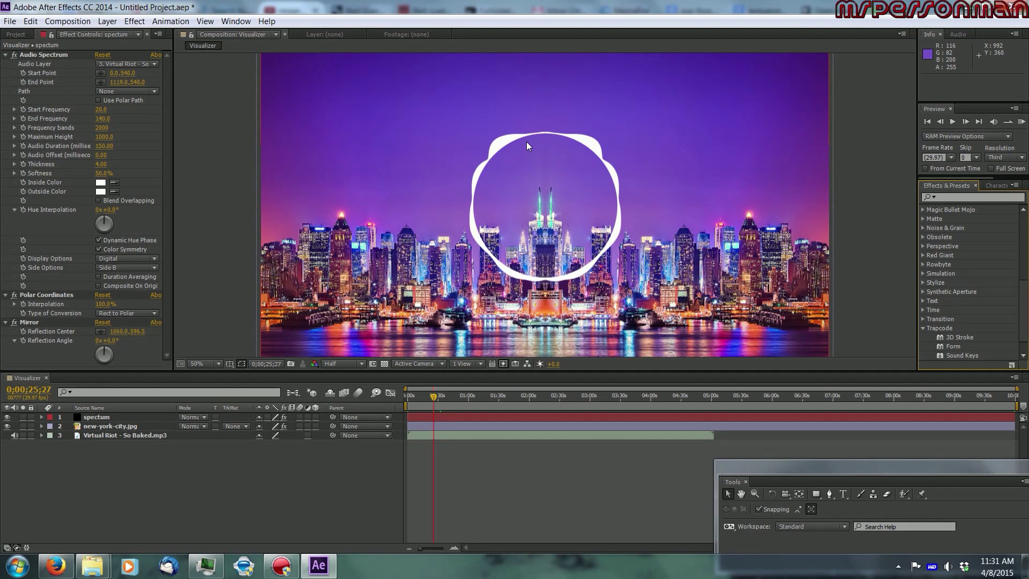
Step: Create a new black solid named 'Sound Keys' from the timeline's New > Solid menu
right_click(208, 448)
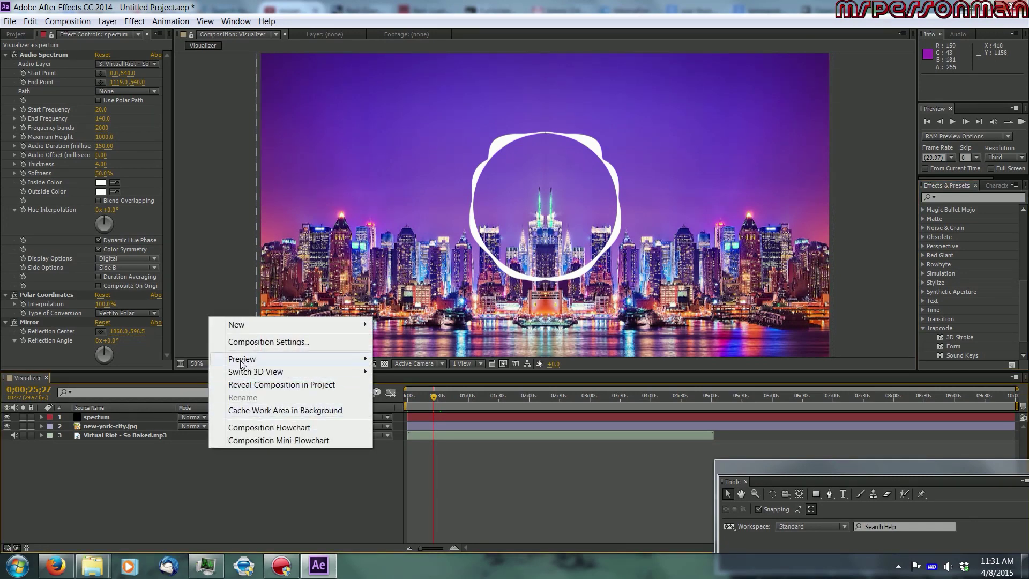
mouse_move(320, 326)
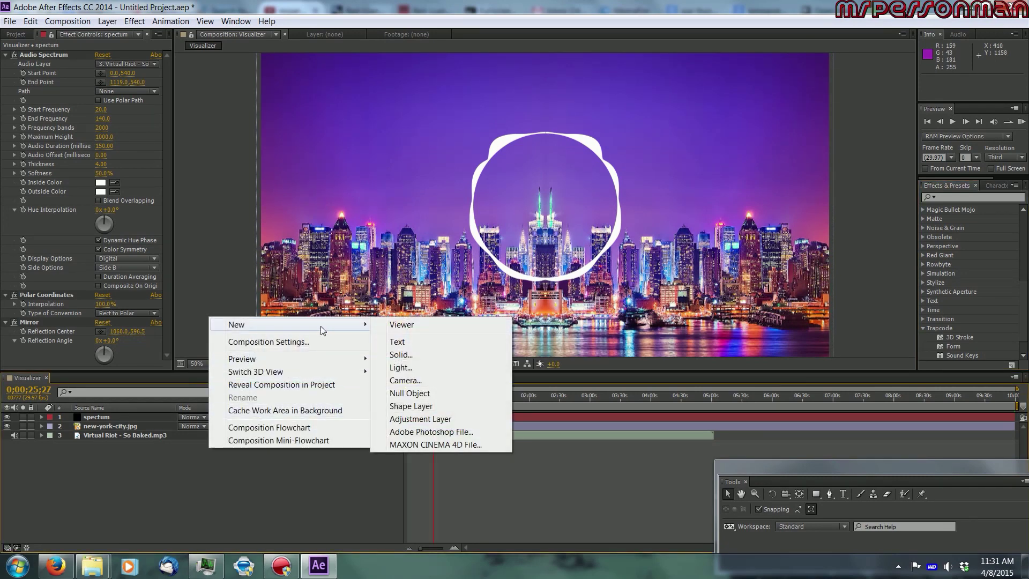
click(428, 355)
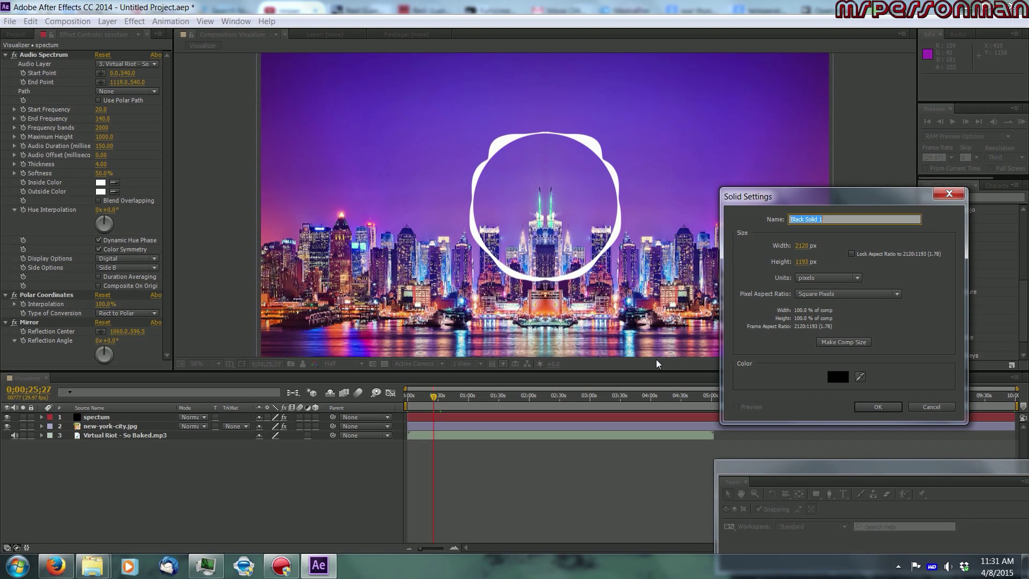
text(sound)
key(BackSpace)
key(BackSpace)
key(BackSpace)
key(BackSpace)
text(und Keys)
click(874, 405)
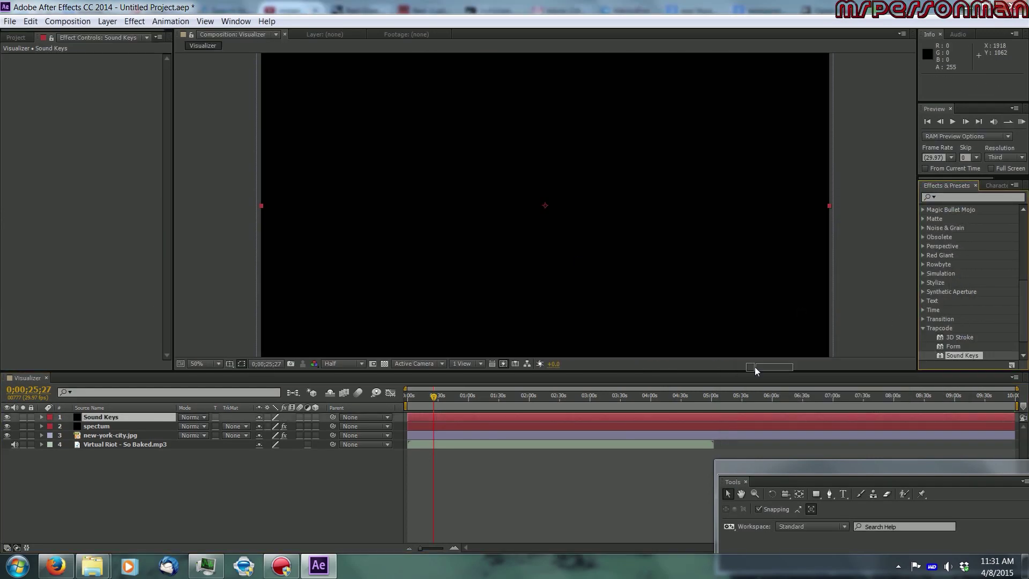
Step: Apply Trapcode Sound Keys to the Sound Keys solid and open its Audio Layer choice
drag(754, 366, 99, 417)
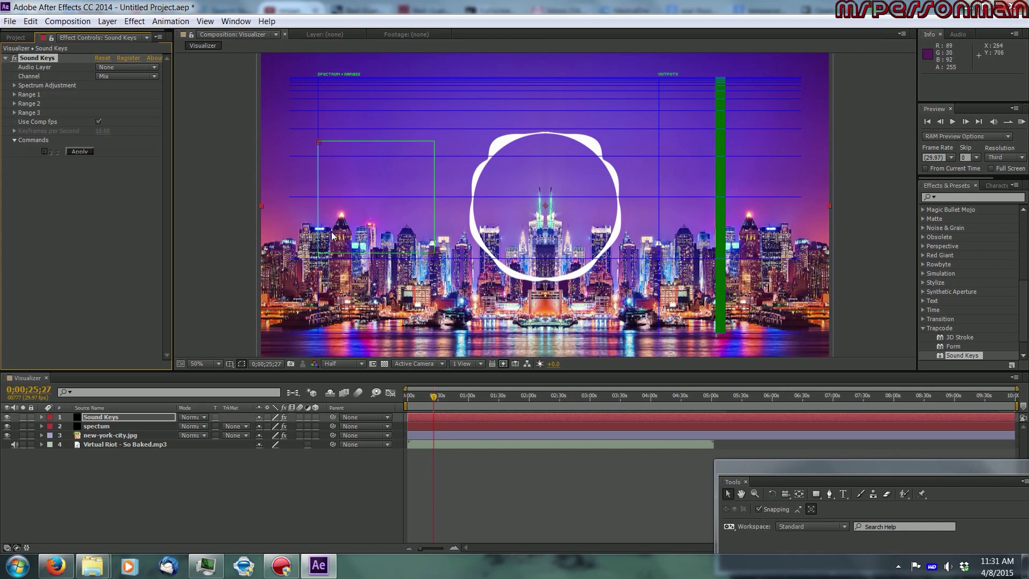
click(119, 68)
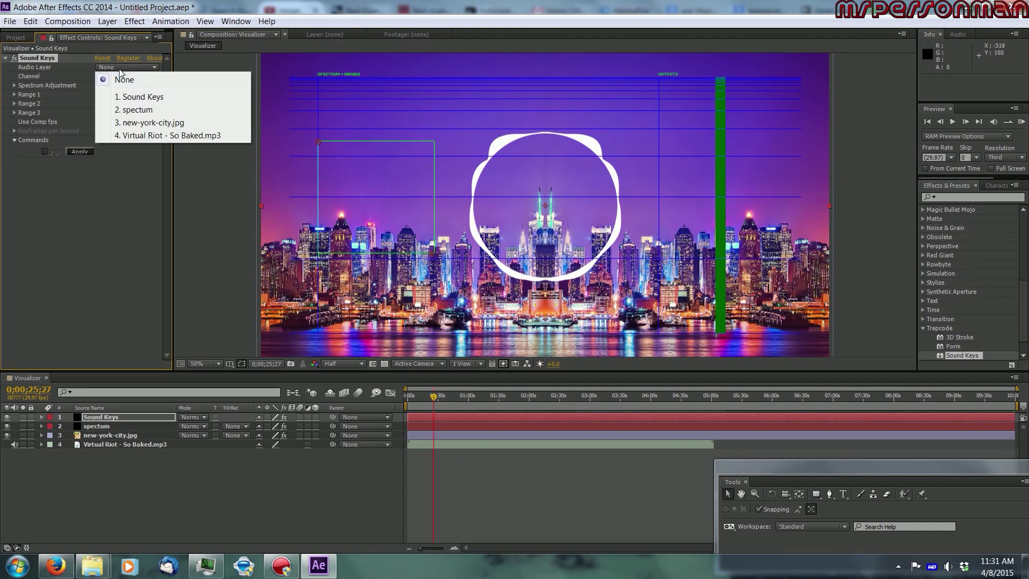
Step: Set Sound Keys' audio to the Virtual Riot mp3 and shrink Range 1 onto the bass bars
click(151, 137)
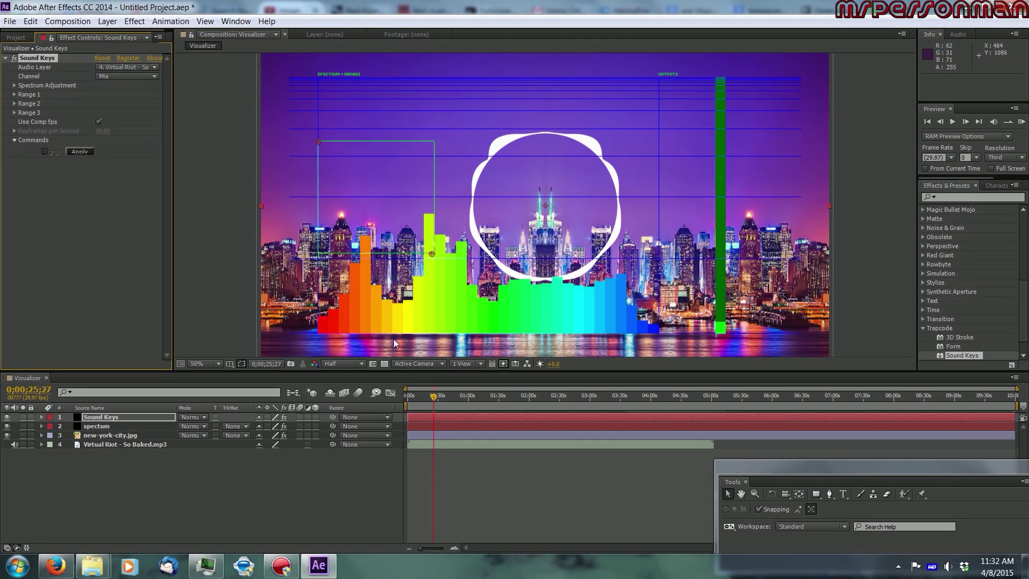
mouse_move(448, 400)
mouse_down()
mouse_move(464, 401)
mouse_move(410, 403)
mouse_move(443, 396)
mouse_up()
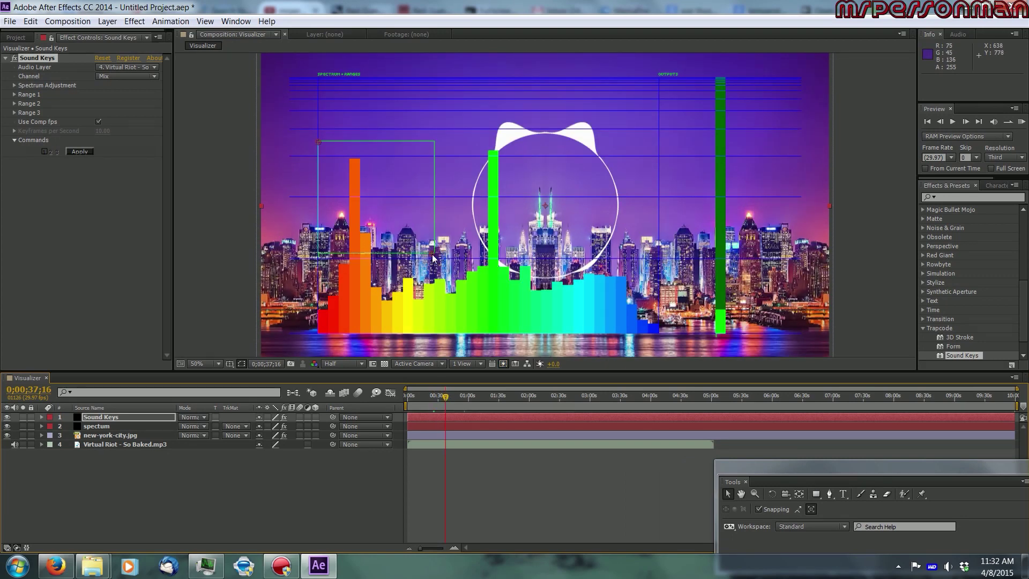
drag(431, 254, 346, 269)
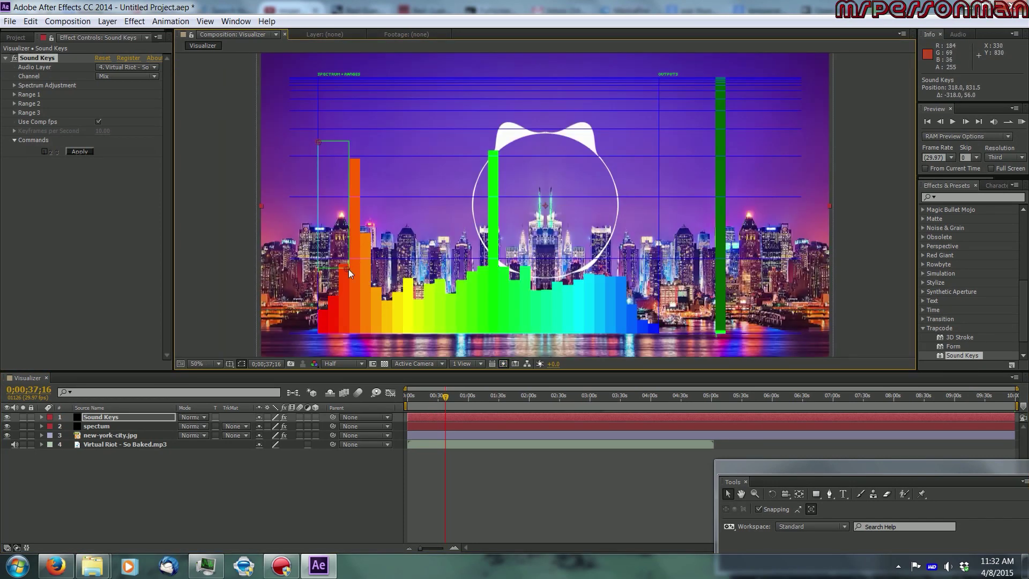
drag(348, 270, 349, 273)
drag(350, 269, 349, 267)
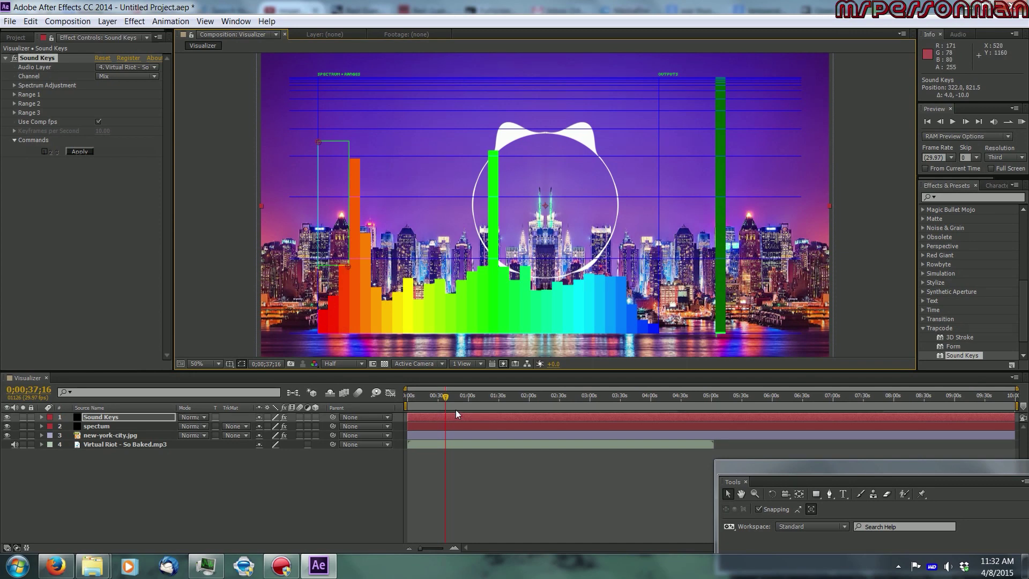
Step: Lower Range 1's top edge while previewing later points in the song
drag(454, 397, 481, 398)
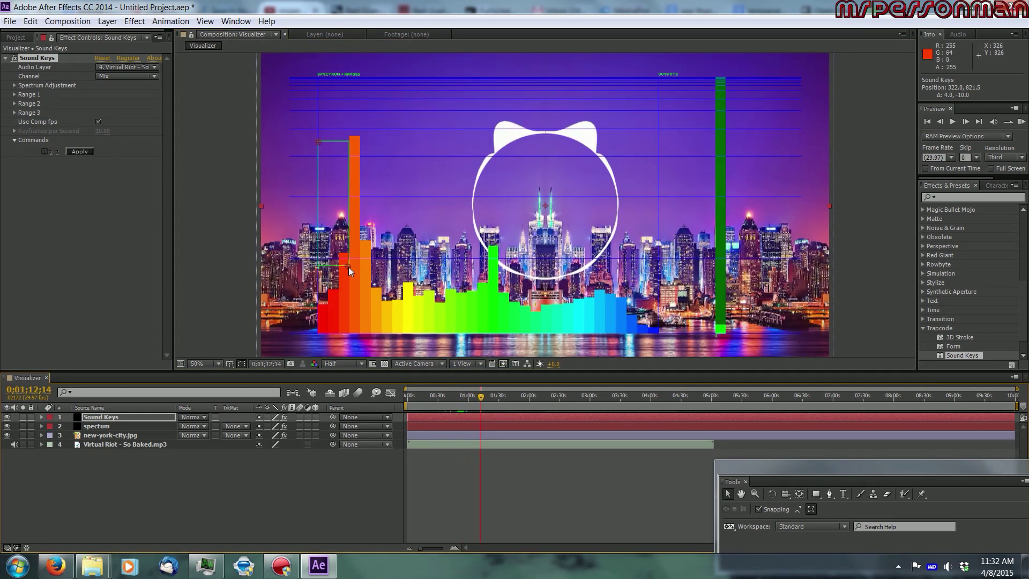
drag(319, 139, 321, 181)
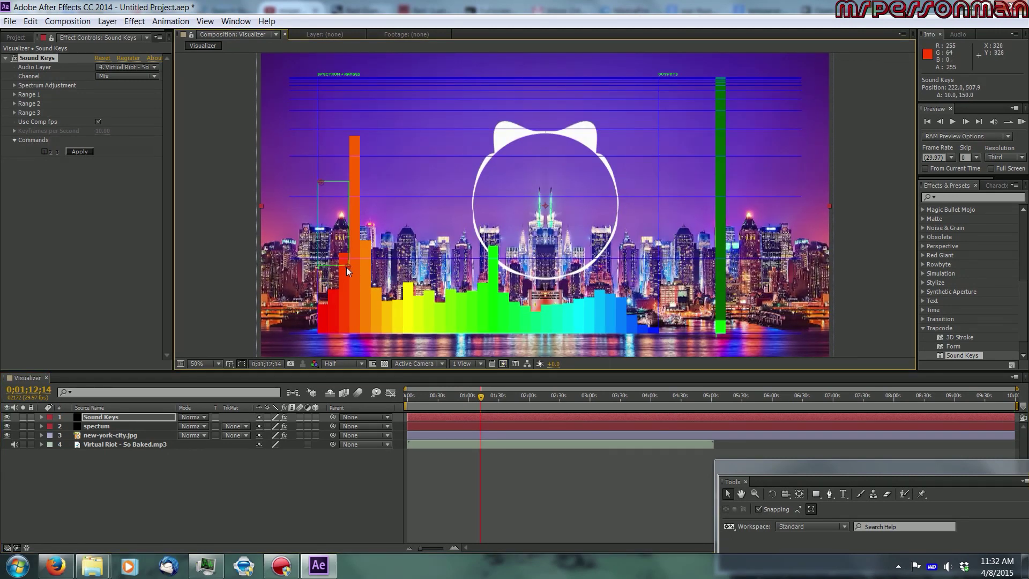
key(space)
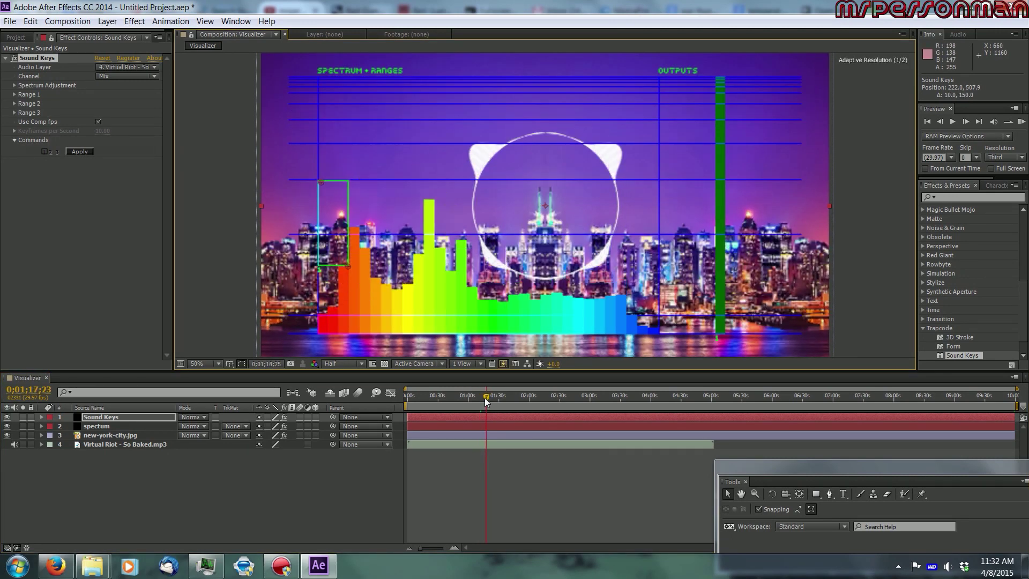
drag(479, 398, 485, 400)
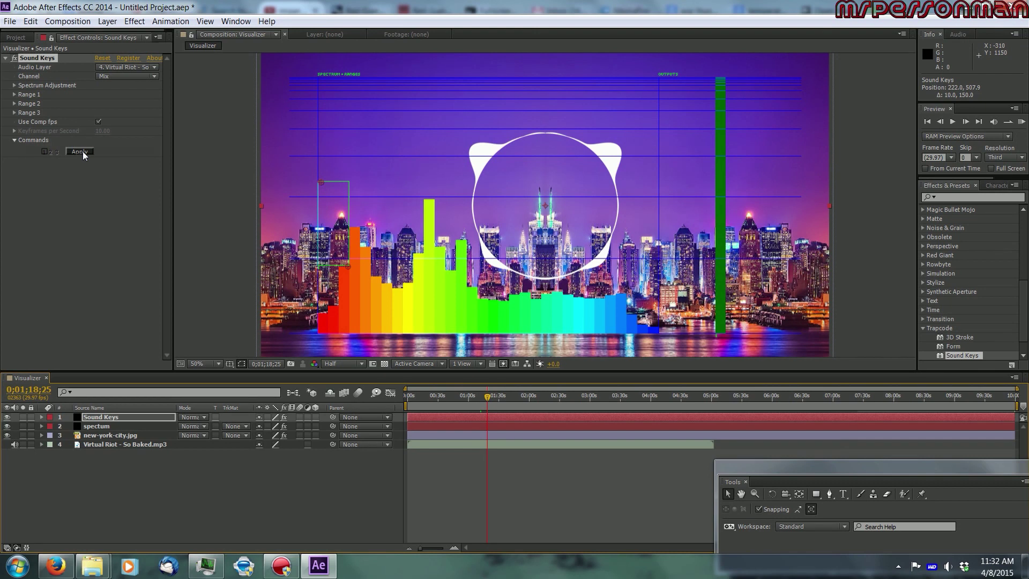
Step: Expand Range 1 and Apply to bake Output 1 keyframes across all 17982 frames
click(15, 93)
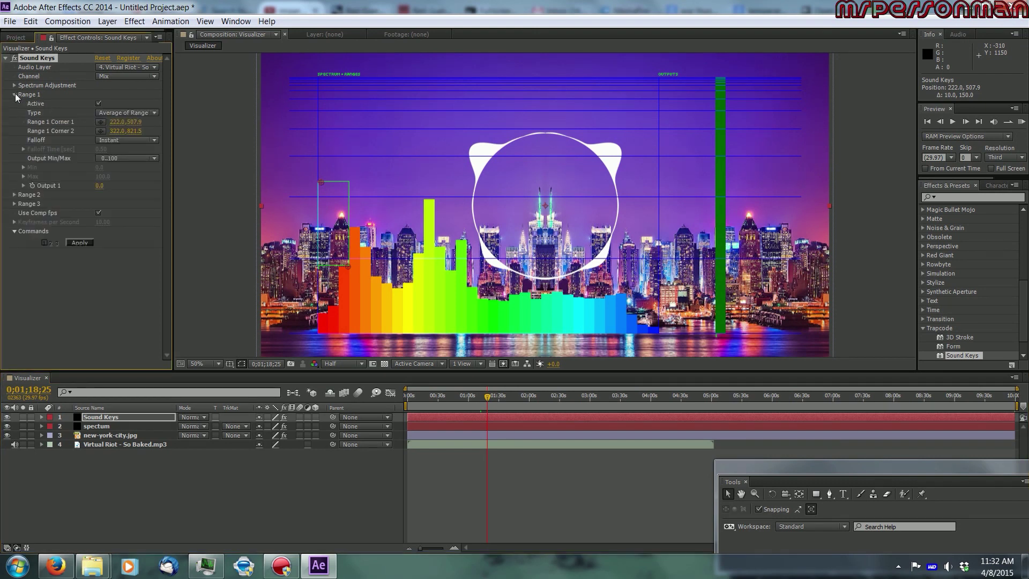
click(81, 243)
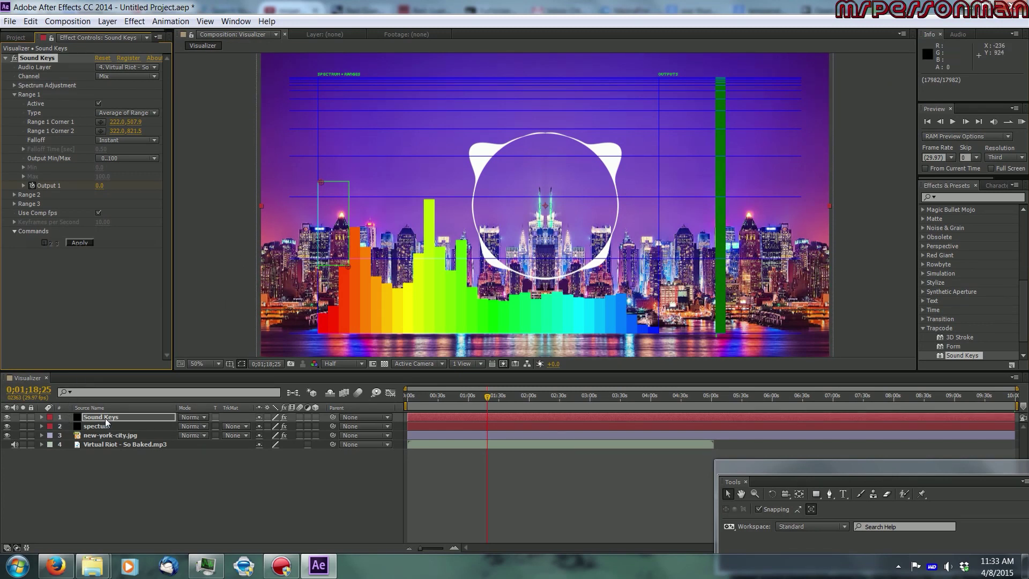
click(41, 426)
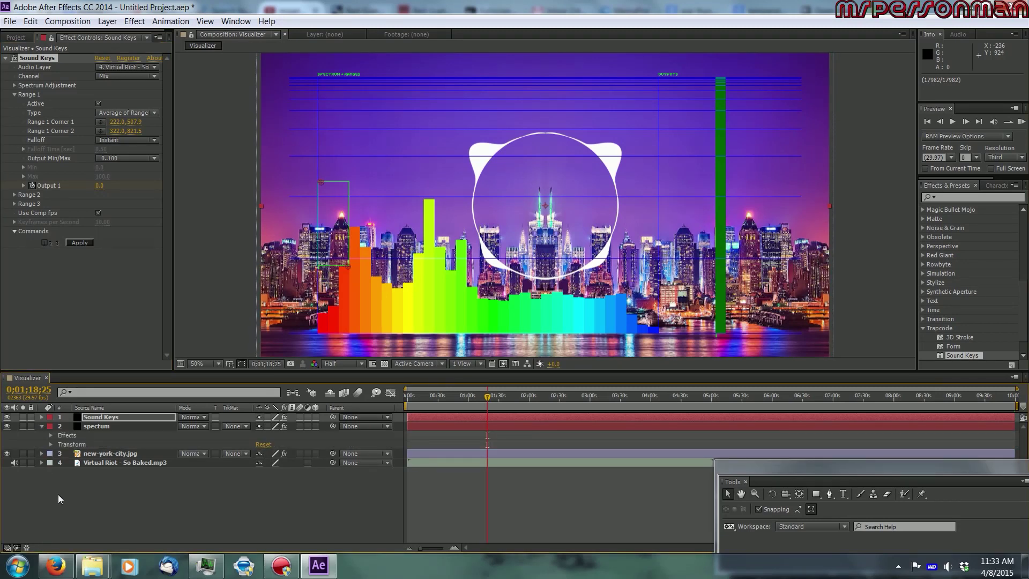
Step: Copy the Pulse Expression from the notes into the spectum layer's Scale expression
click(51, 444)
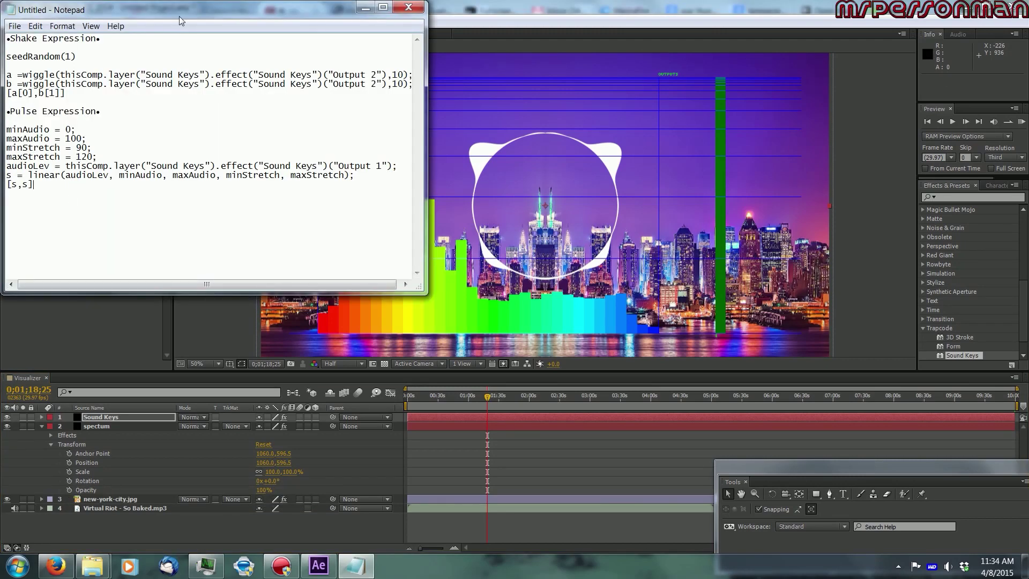
drag(179, 16, 491, 45)
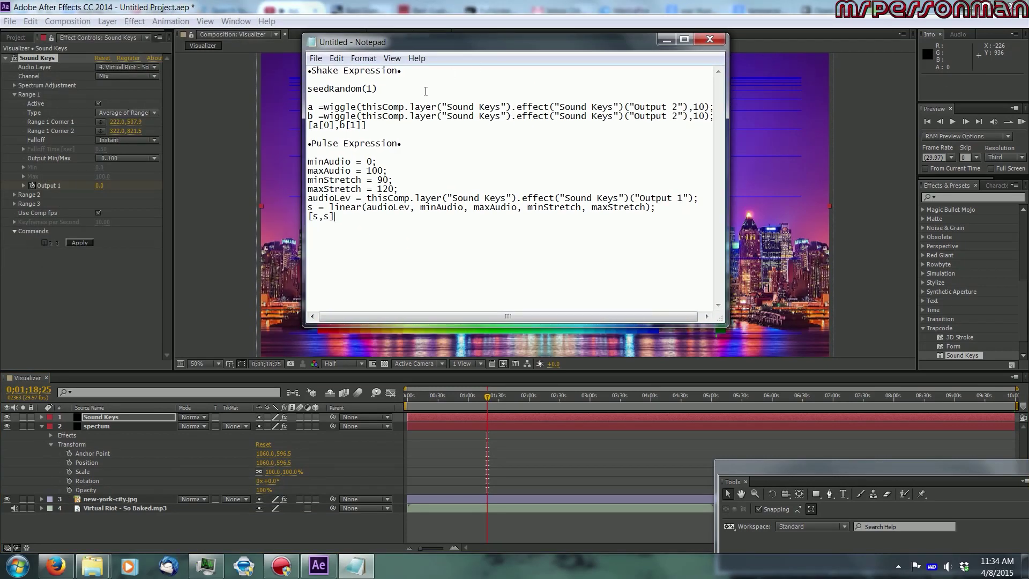
drag(392, 40, 592, 34)
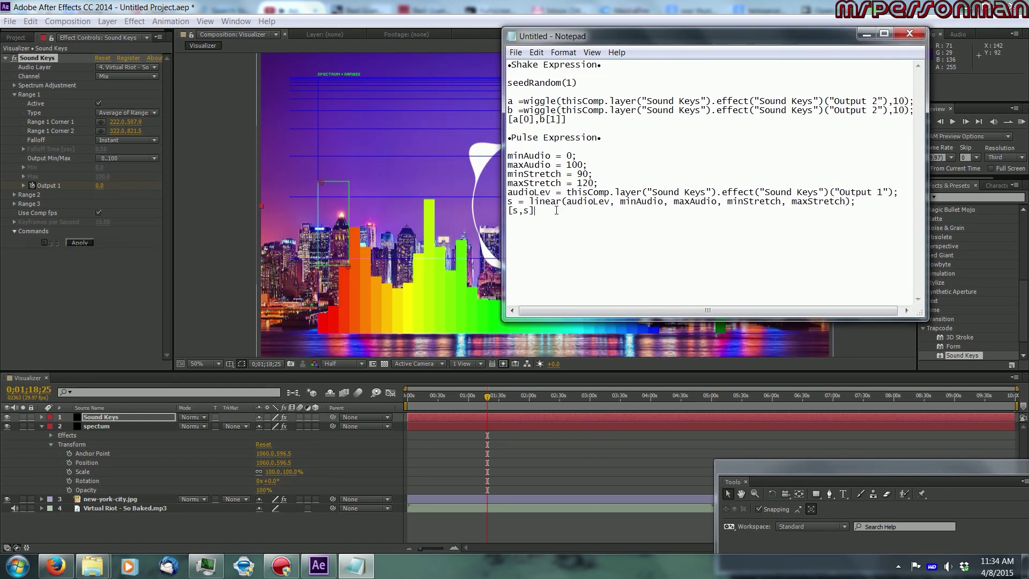
drag(546, 210, 505, 161)
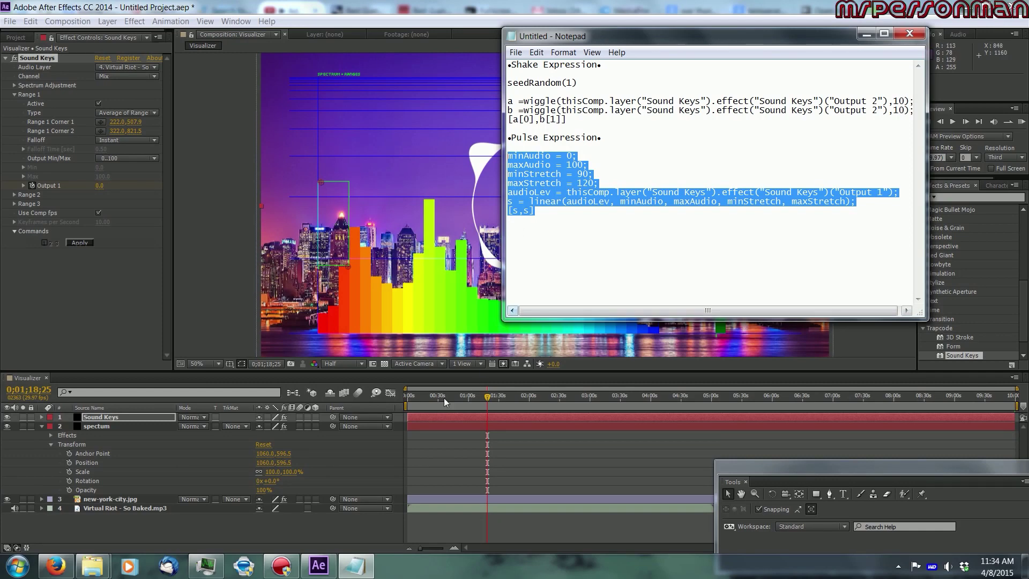
alt+click(69, 471)
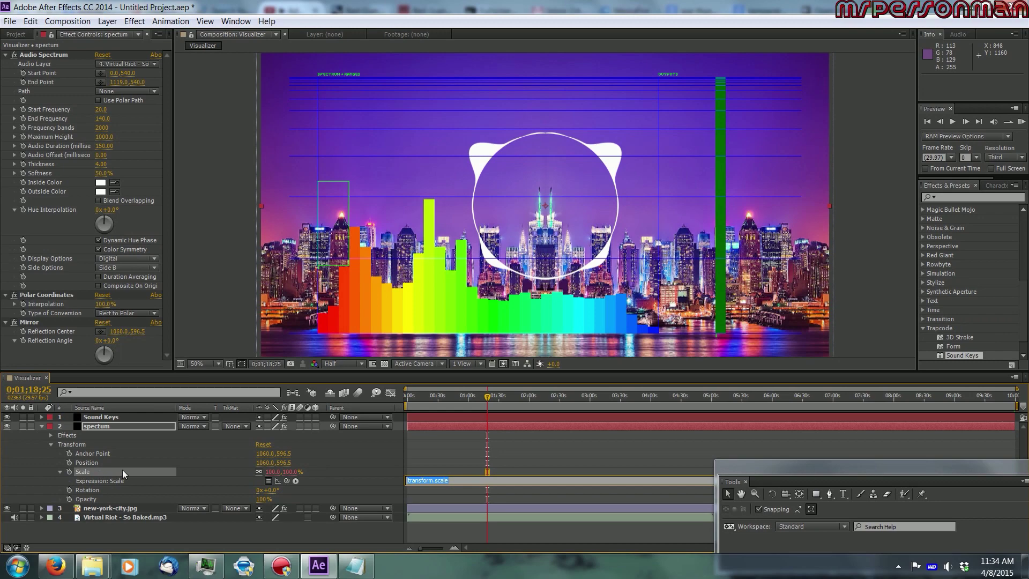
key(ctrl+v)
mouse_move(485, 397)
mouse_down()
mouse_move(477, 398)
mouse_move(494, 398)
mouse_up()
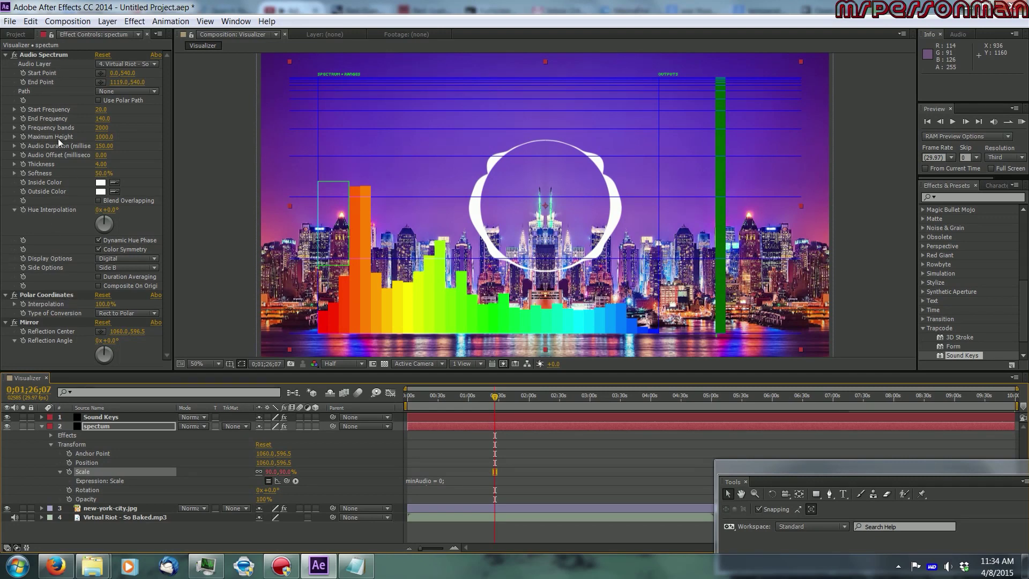
click(99, 417)
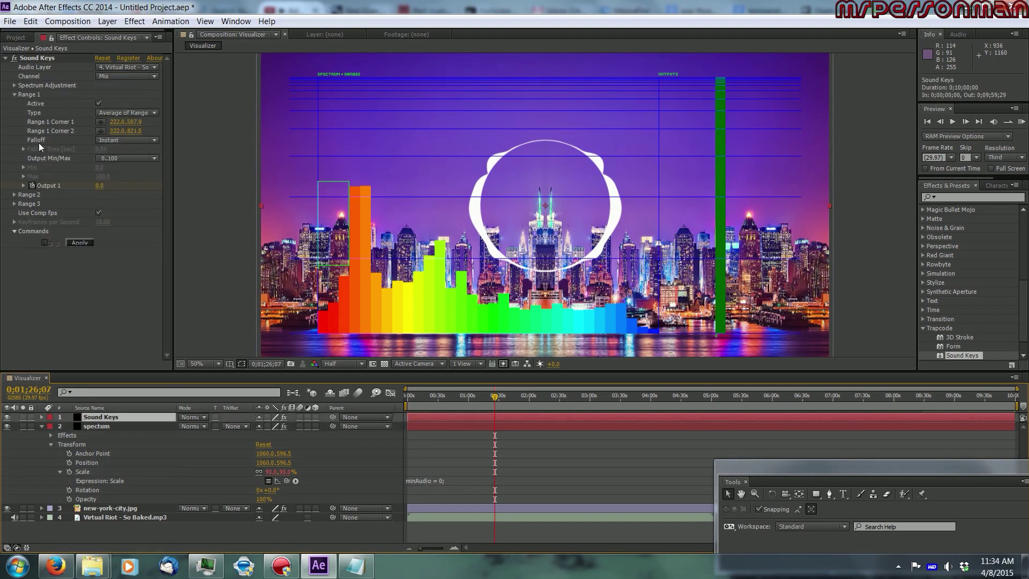
Step: Activate Sound Keys Range 2 and drag its box over the low-frequency bars
click(14, 195)
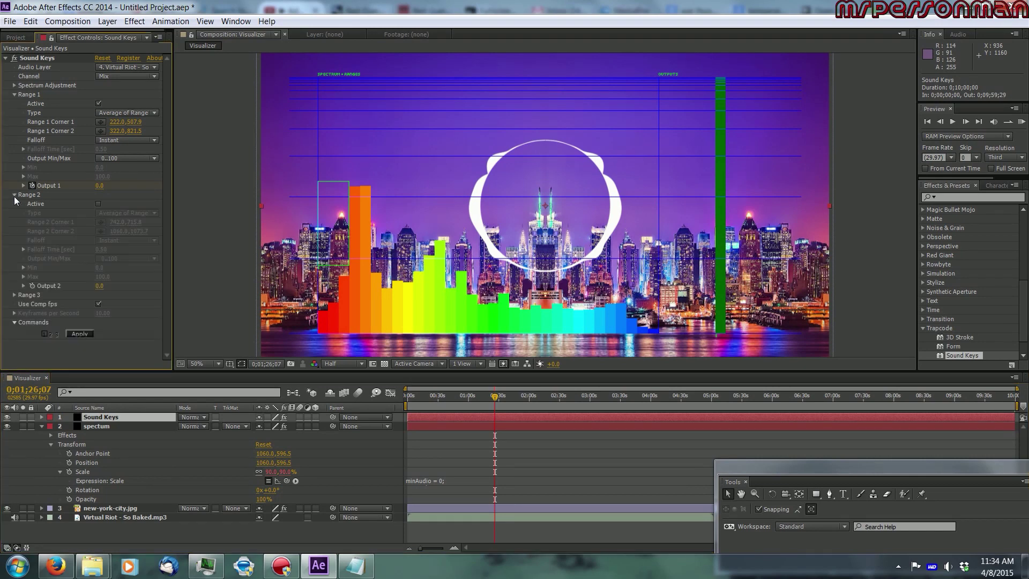
click(98, 205)
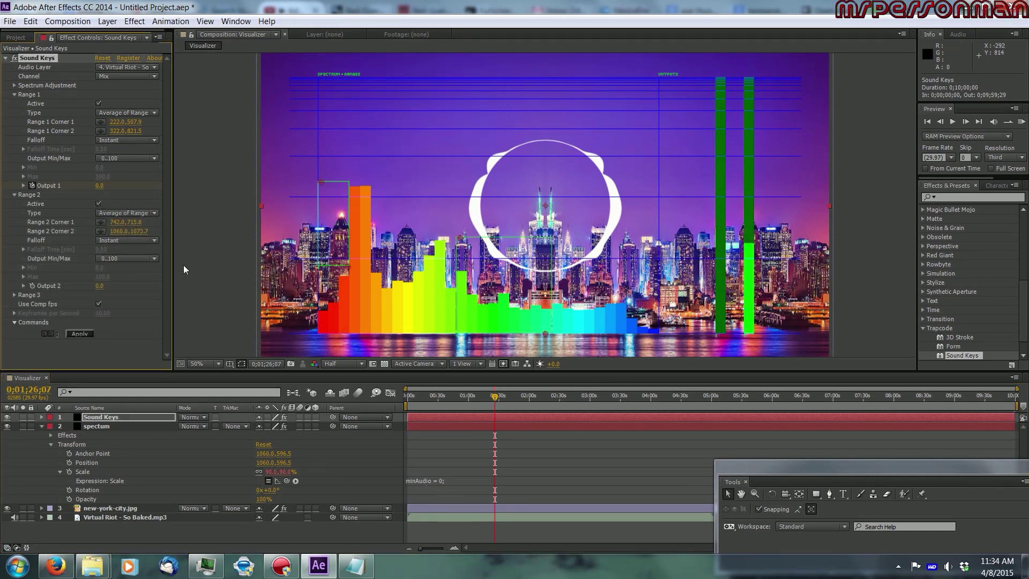
drag(464, 237, 318, 199)
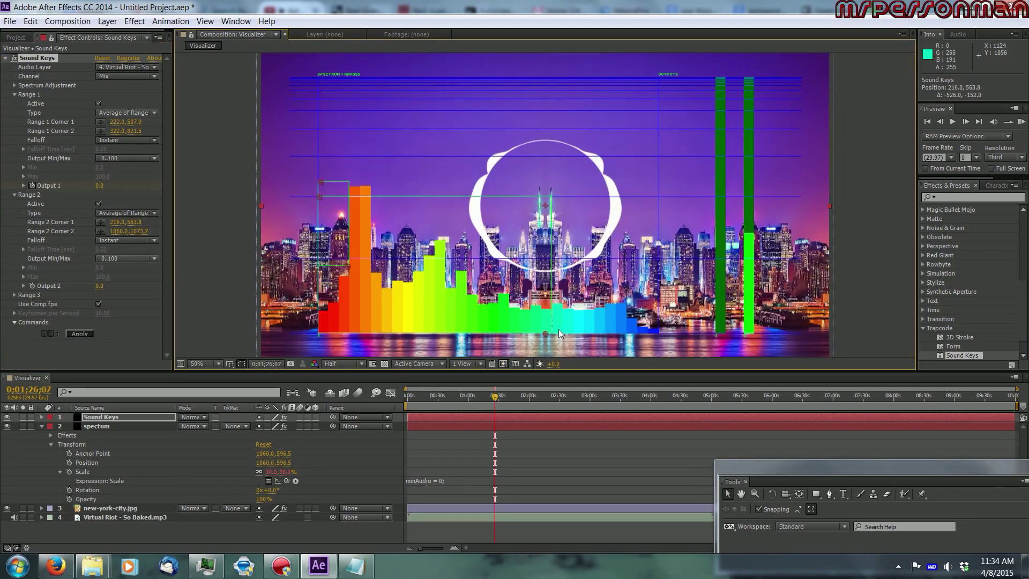
drag(543, 332, 344, 285)
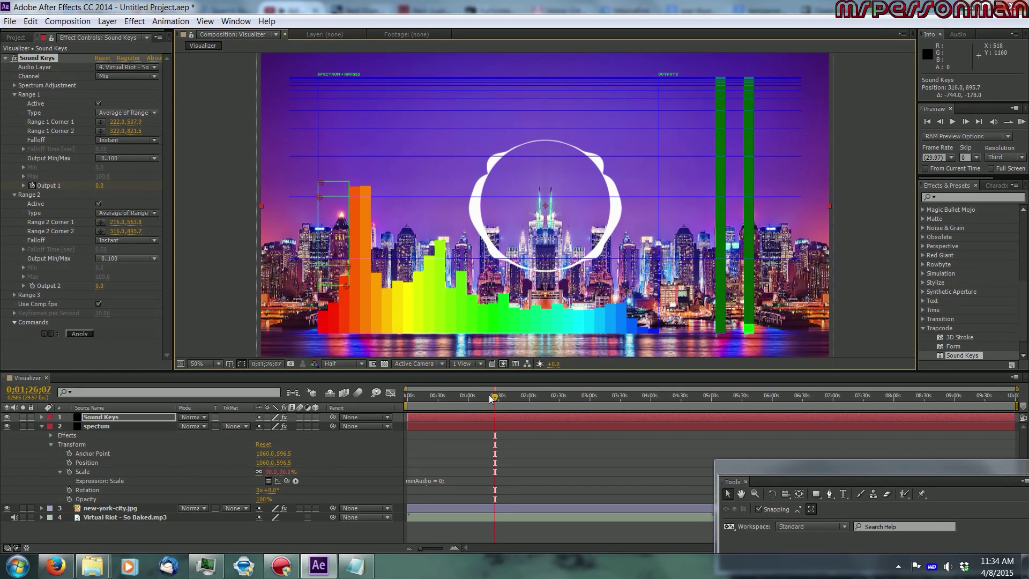
Step: Fine-tune Range 2's corners and Apply to bake Output 2 keyframes
drag(491, 397, 543, 397)
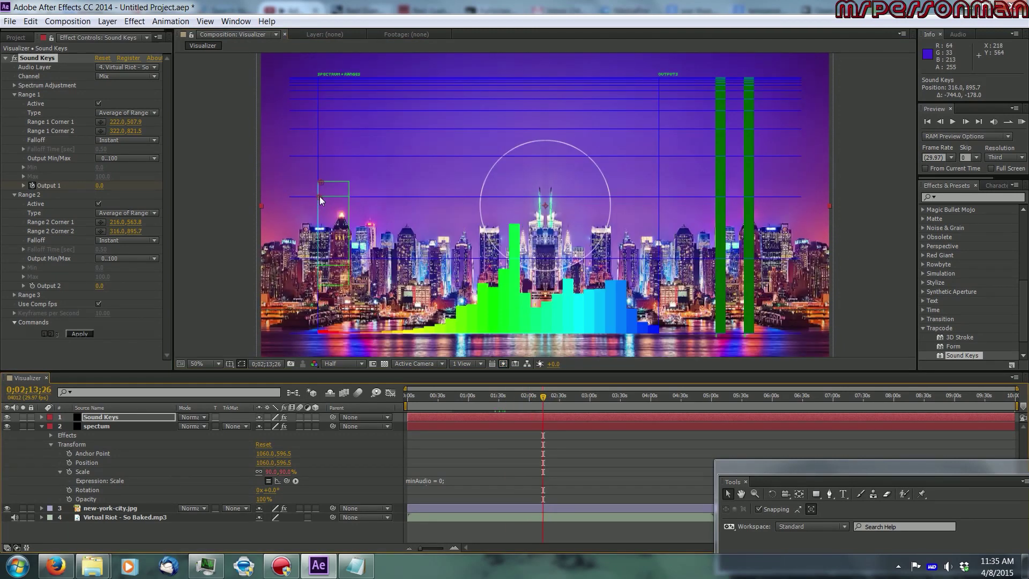
drag(319, 197, 320, 204)
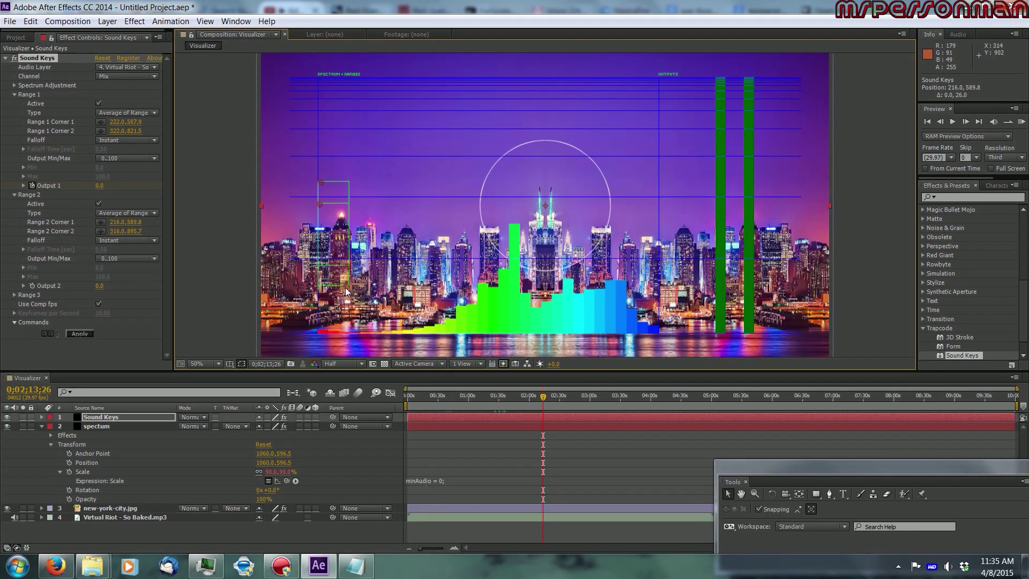
drag(345, 287, 342, 292)
click(78, 334)
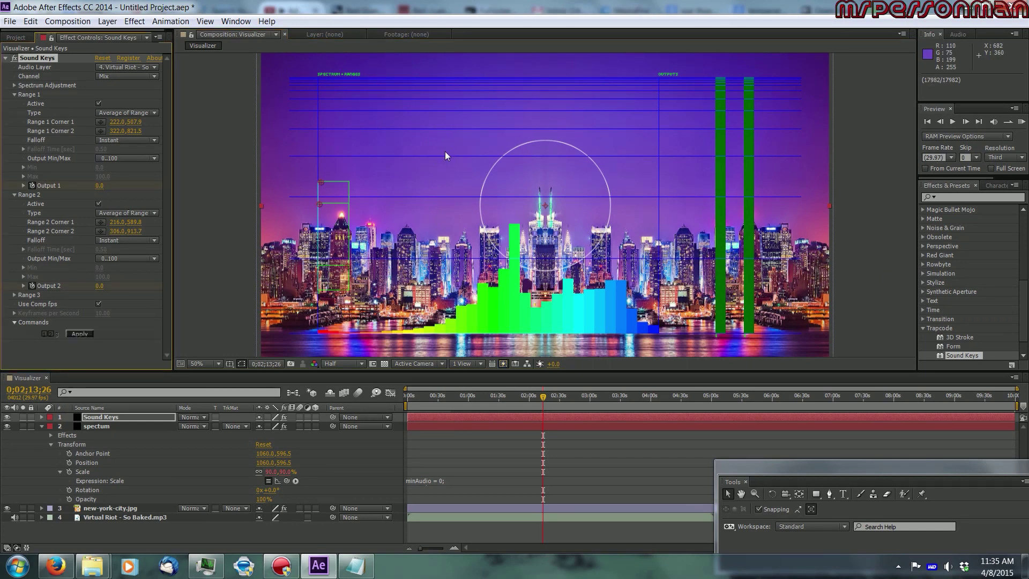
click(354, 565)
Step: Paste the Shake Expression (seedRandom wiggle) into the spectum layer's Position expression
drag(507, 155, 534, 210)
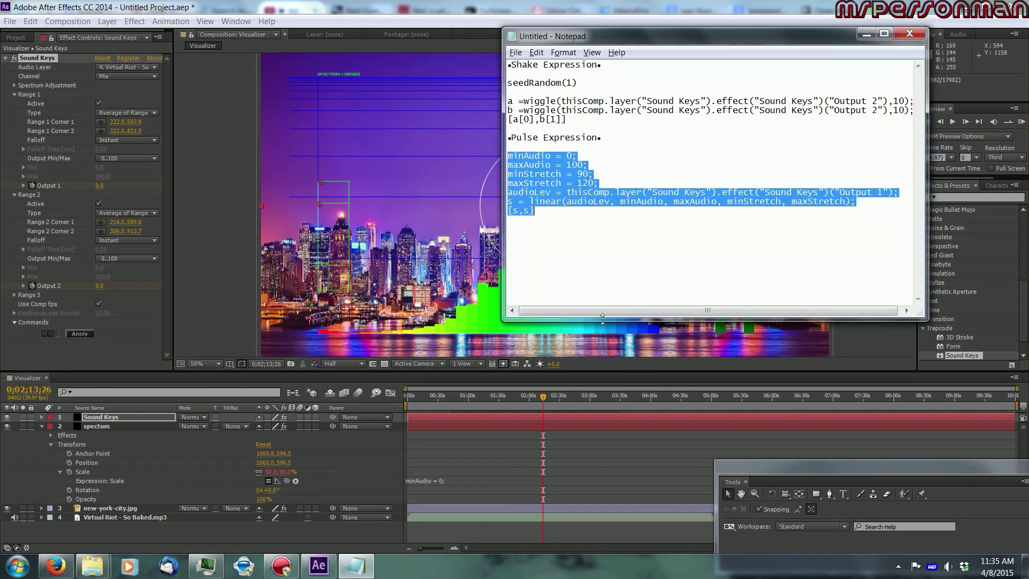
click(656, 110)
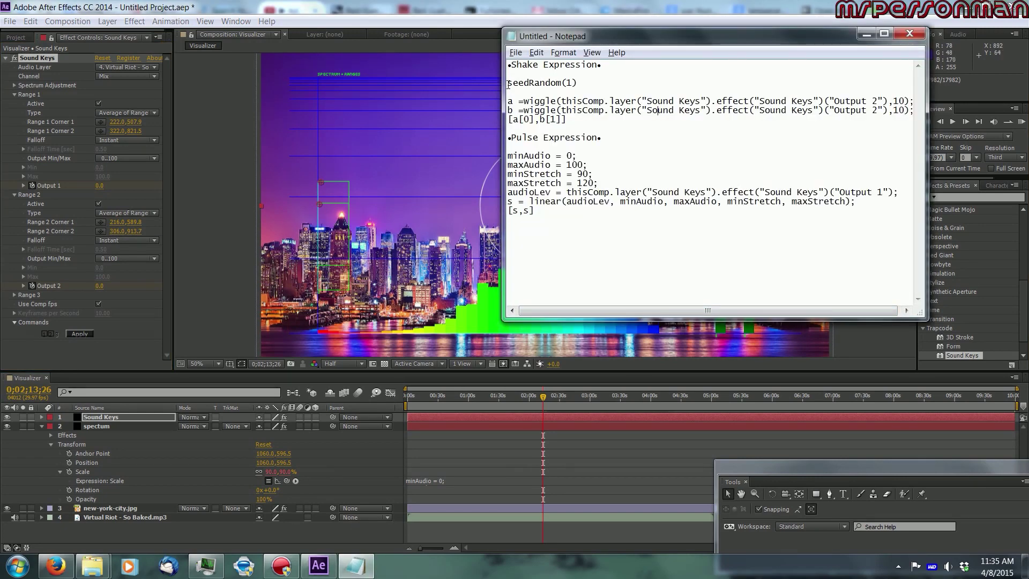
drag(508, 82, 615, 126)
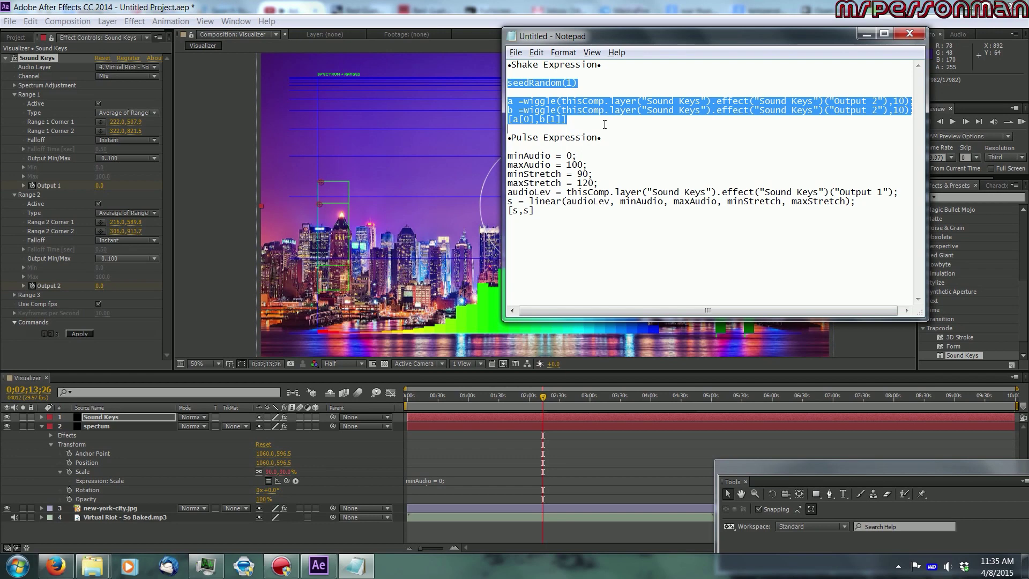
click(445, 363)
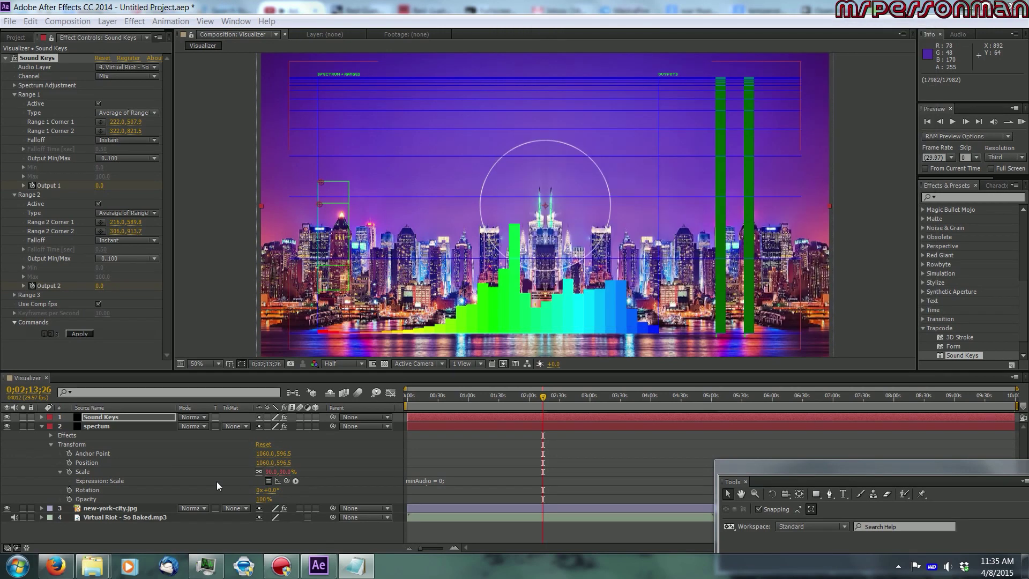
click(70, 462)
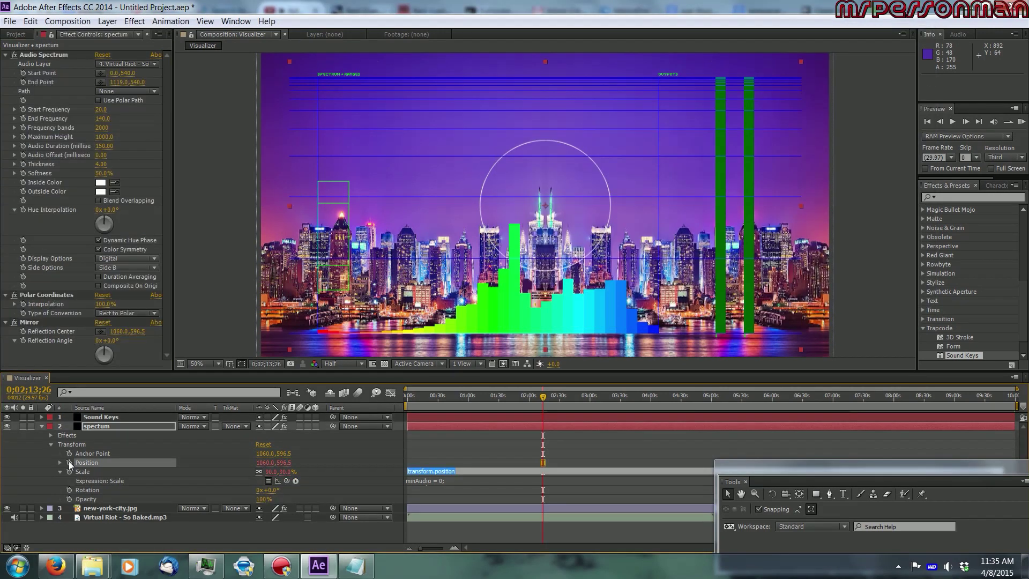
key(ctrl+v)
click(358, 451)
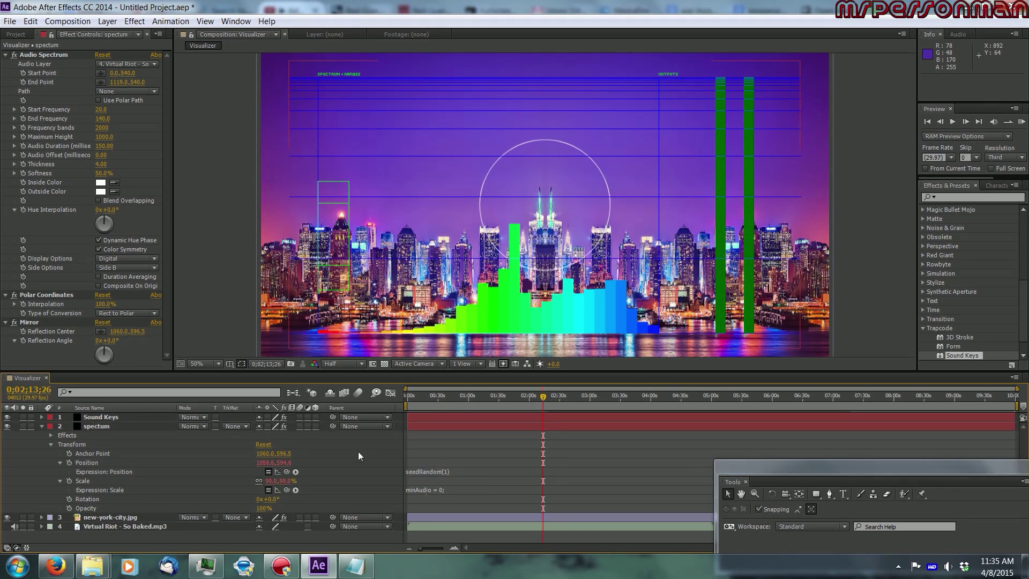
Step: Hide the Sound Keys layer and preview the shaking visualizer at different song points
drag(542, 400, 525, 392)
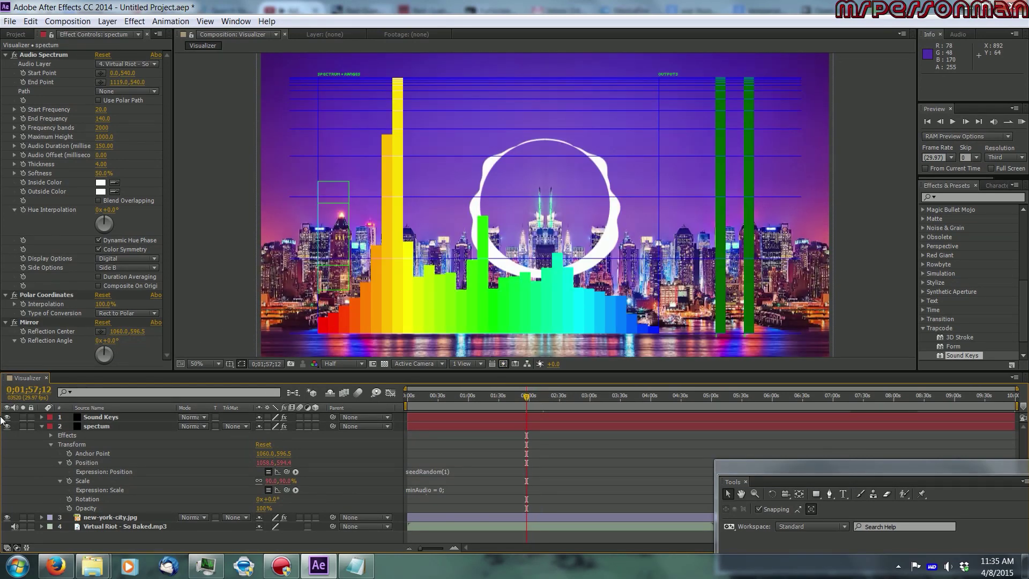
click(7, 417)
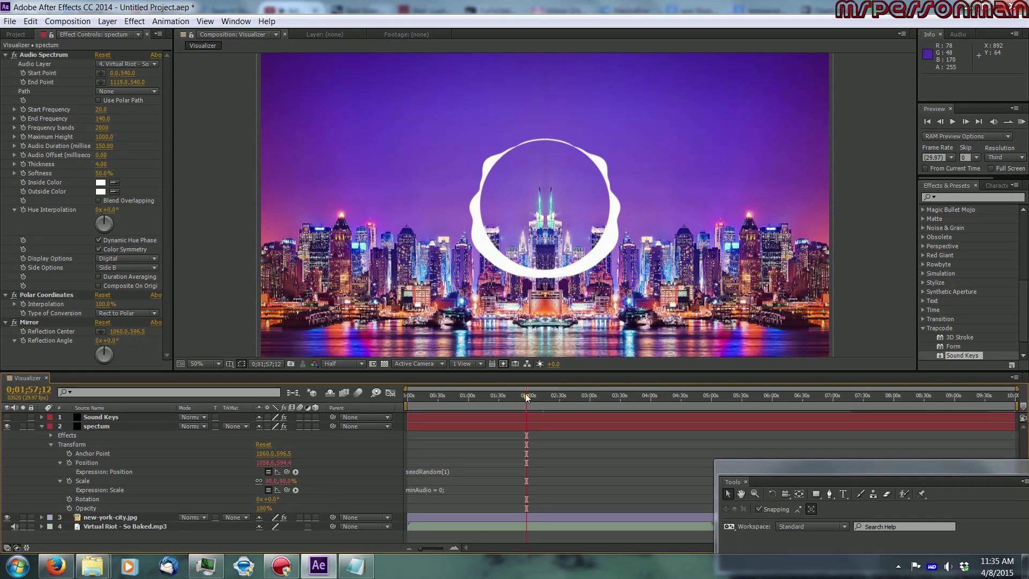
drag(526, 396, 476, 403)
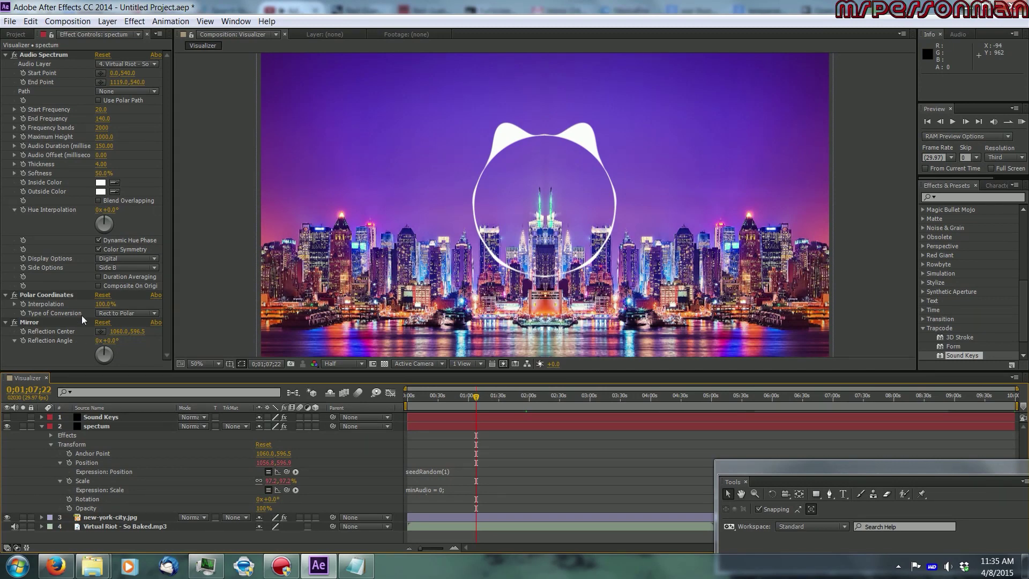
Step: Collapse spectum and set up the Ellipse tool with a white fill
click(42, 427)
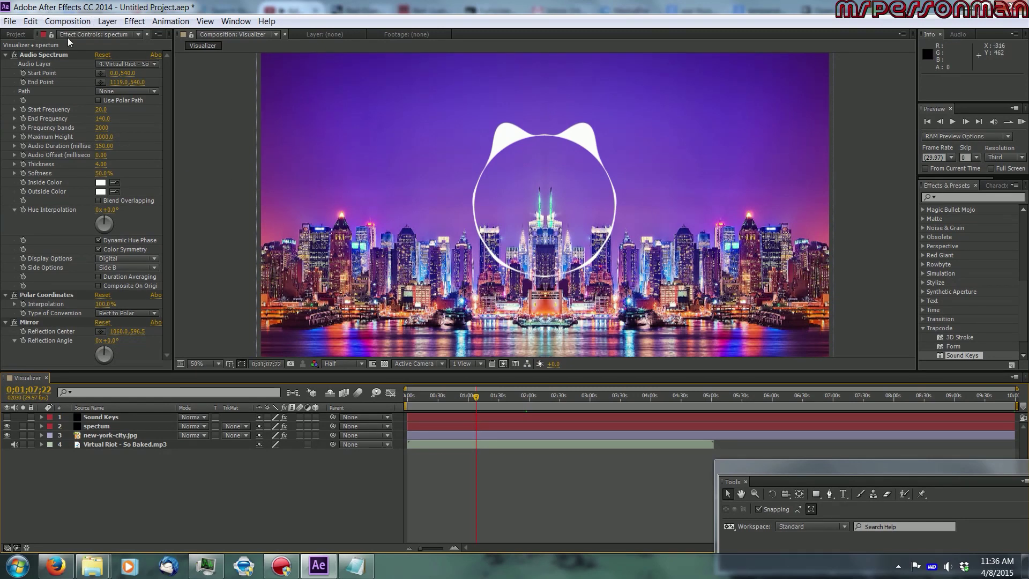
click(815, 494)
drag(812, 475, 686, 419)
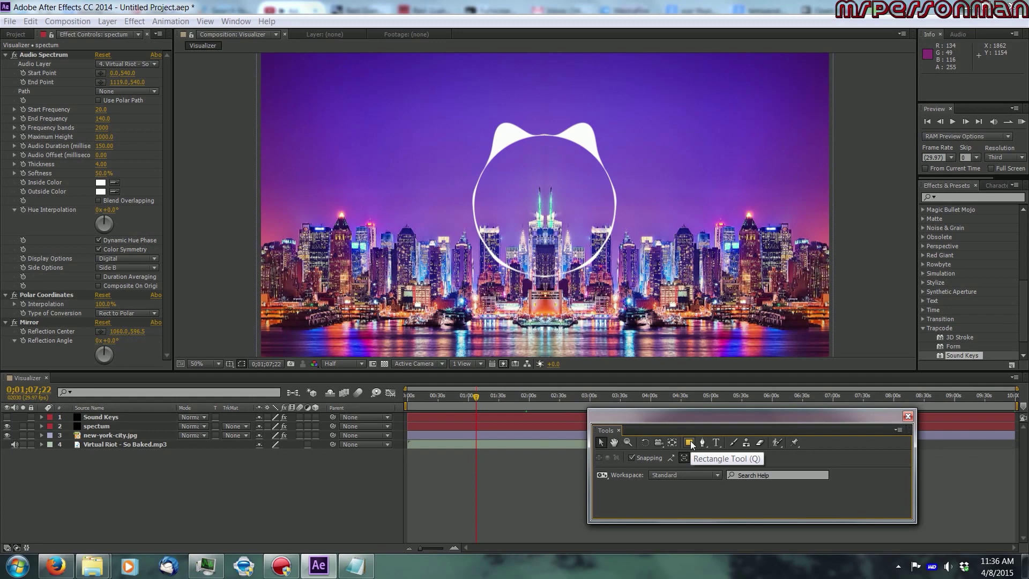
click(690, 440)
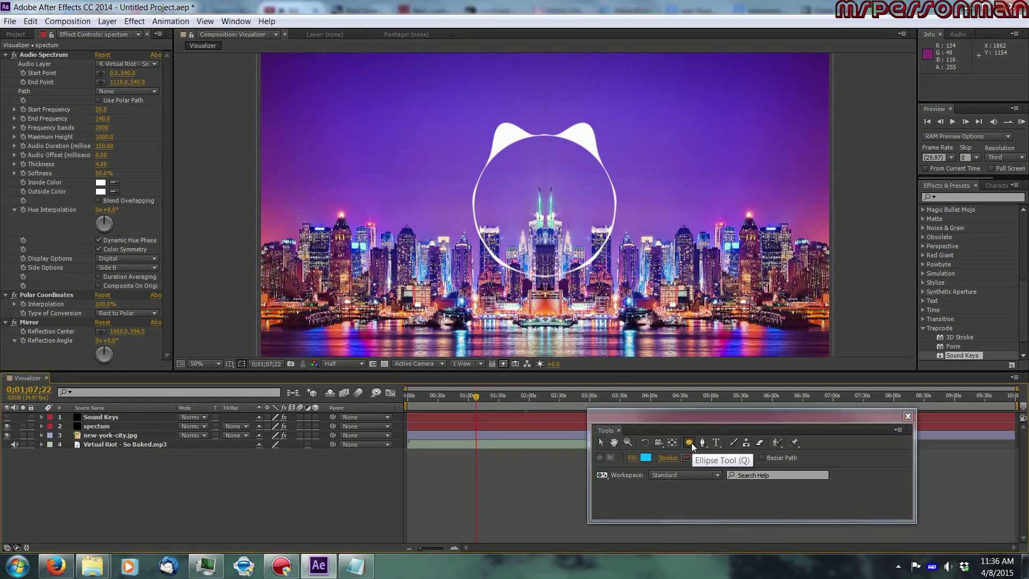
key(q)
key(q)
click(646, 457)
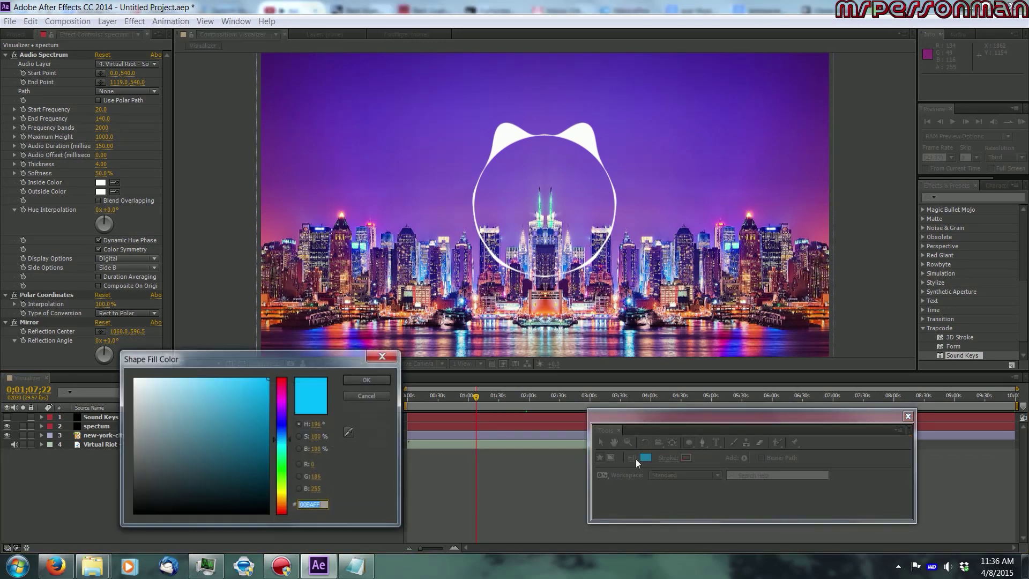
click(133, 379)
click(367, 379)
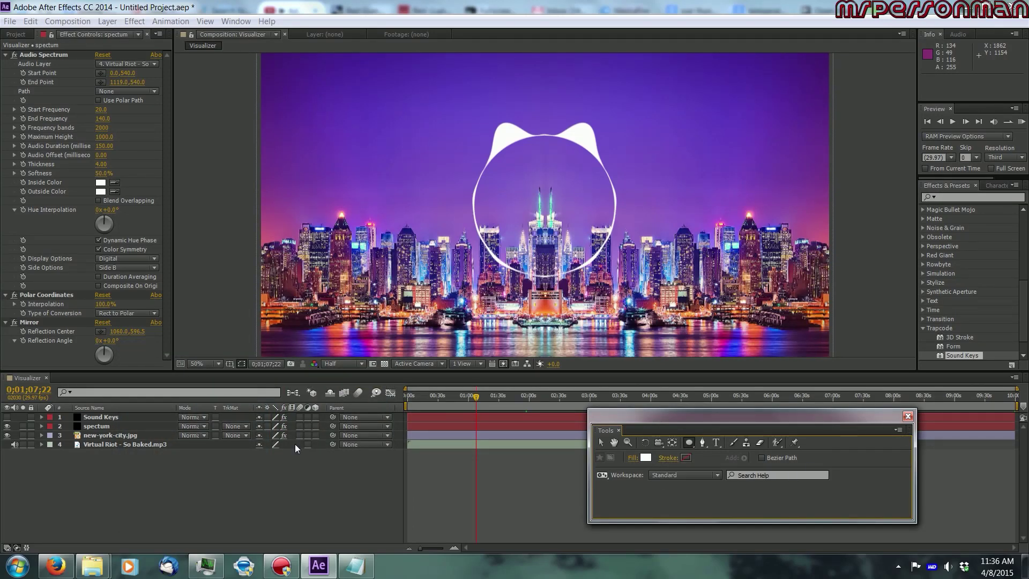
Step: Add a new shape layer and draw a white circle in the composition
right_click(169, 483)
mouse_move(203, 369)
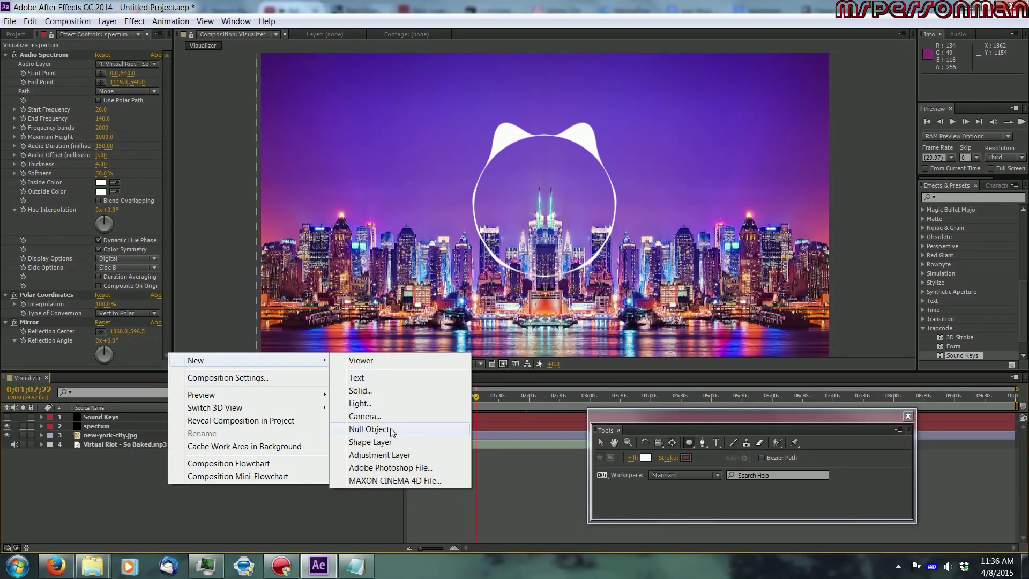
click(440, 448)
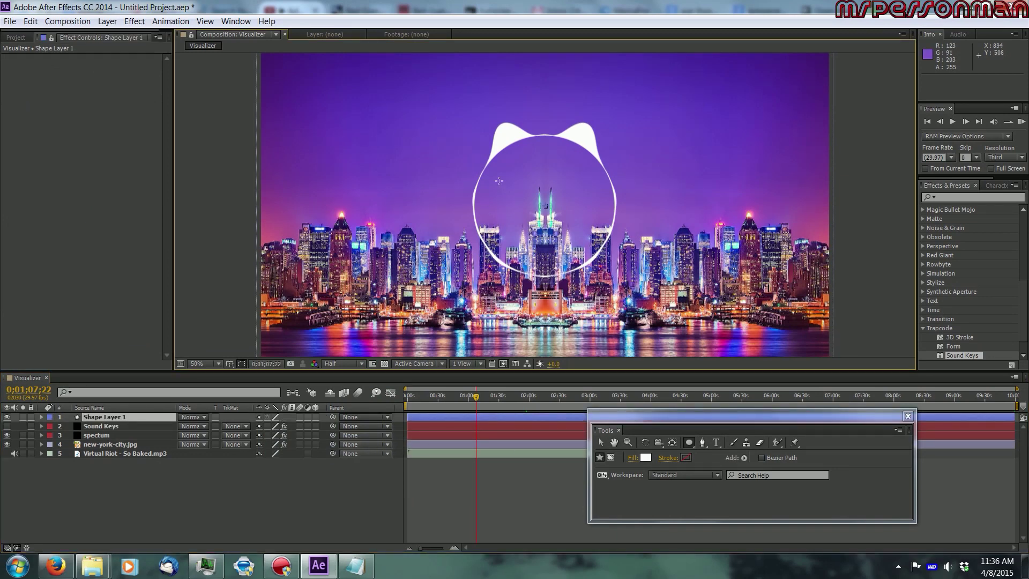
drag(427, 120, 589, 283)
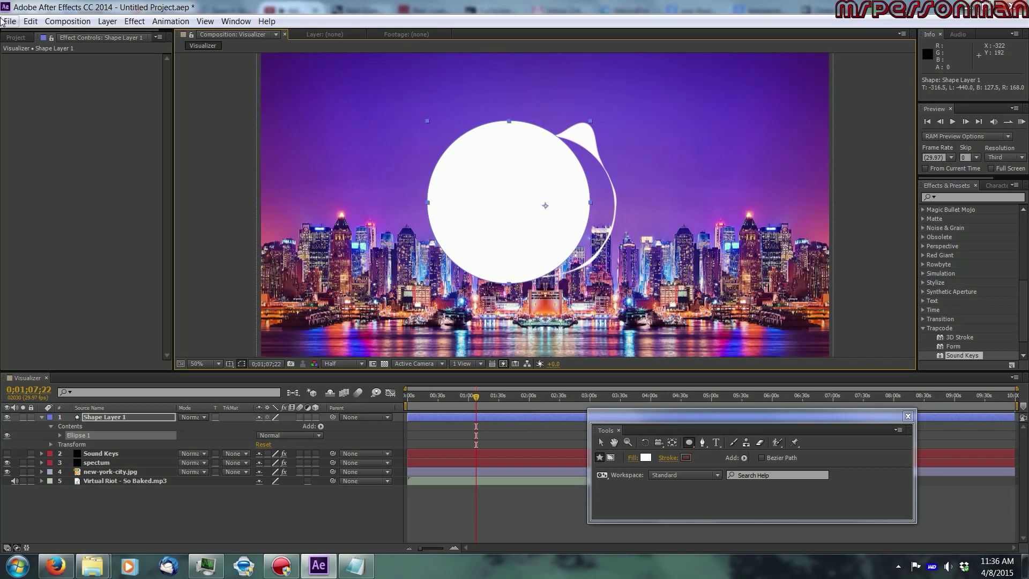
Step: Move and scale the circle down to the composition centre at frame 0, viewing at 100%
click(601, 441)
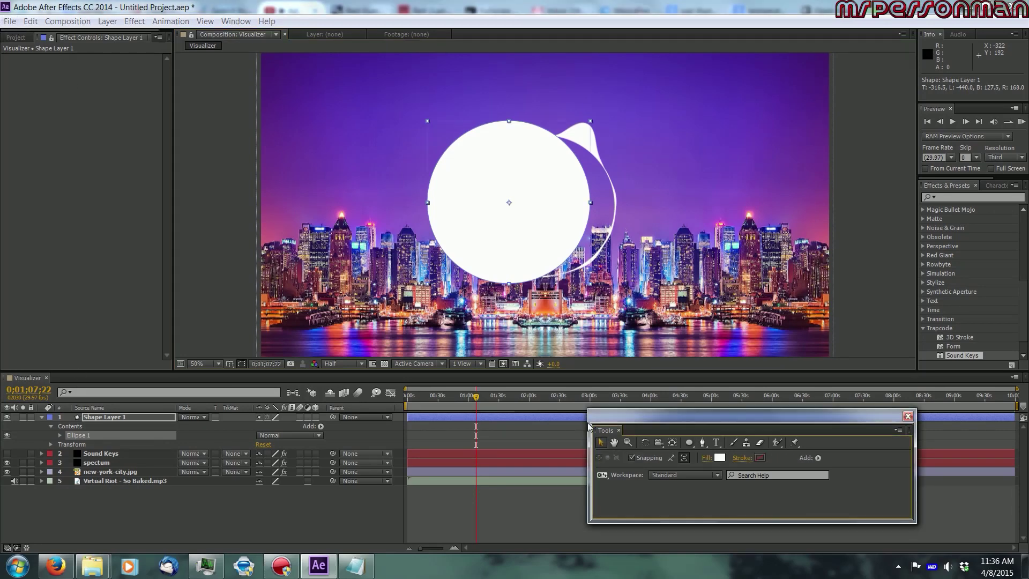
drag(475, 202, 535, 213)
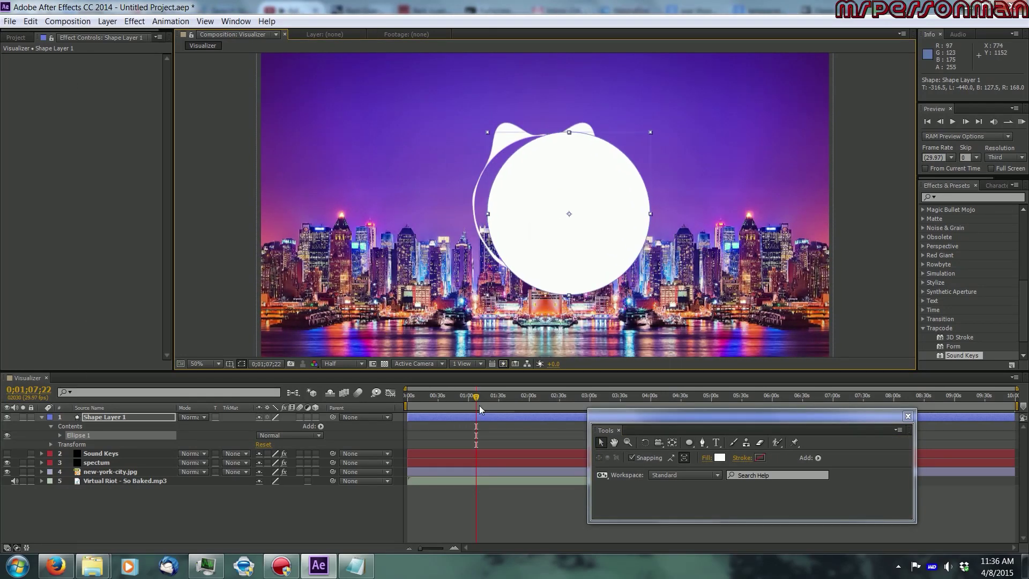
drag(475, 398, 145, 353)
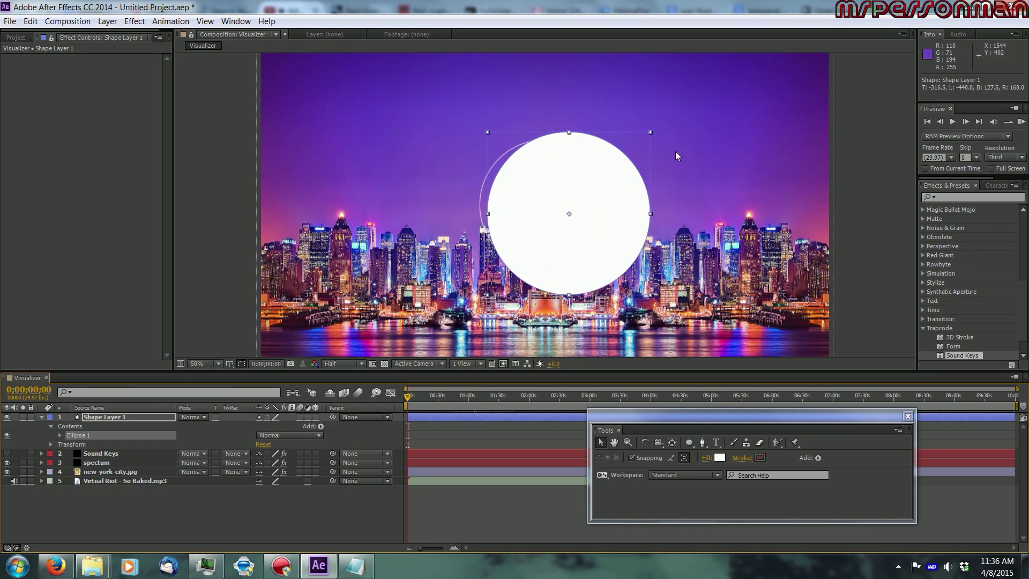
drag(647, 131, 641, 153)
drag(604, 199, 583, 191)
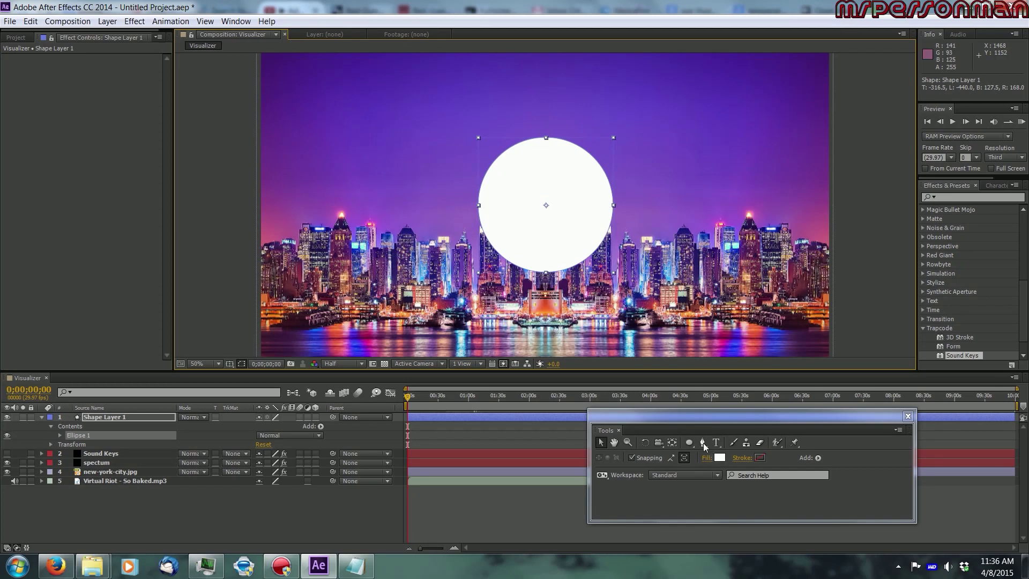
drag(613, 273, 609, 273)
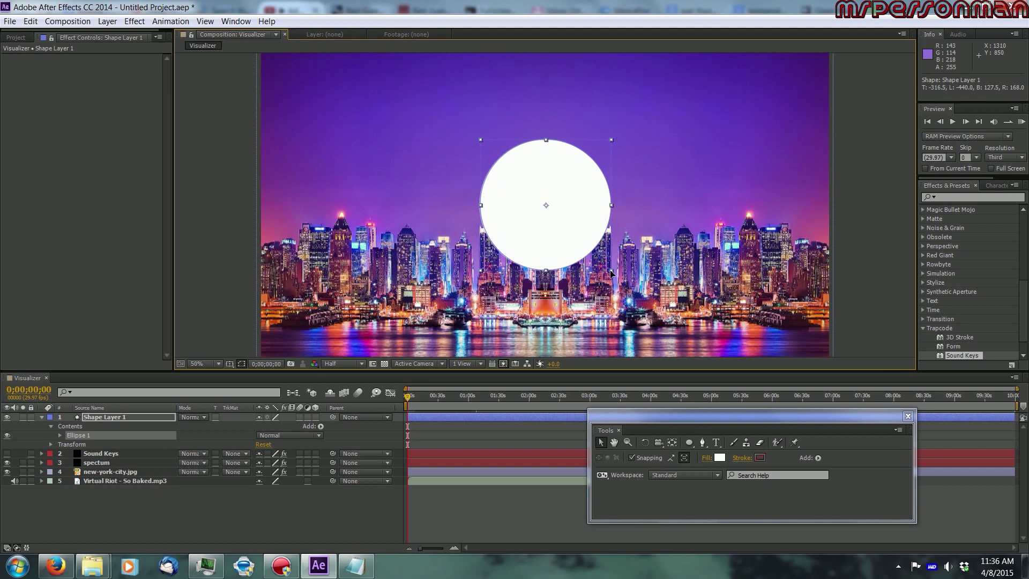
key(period)
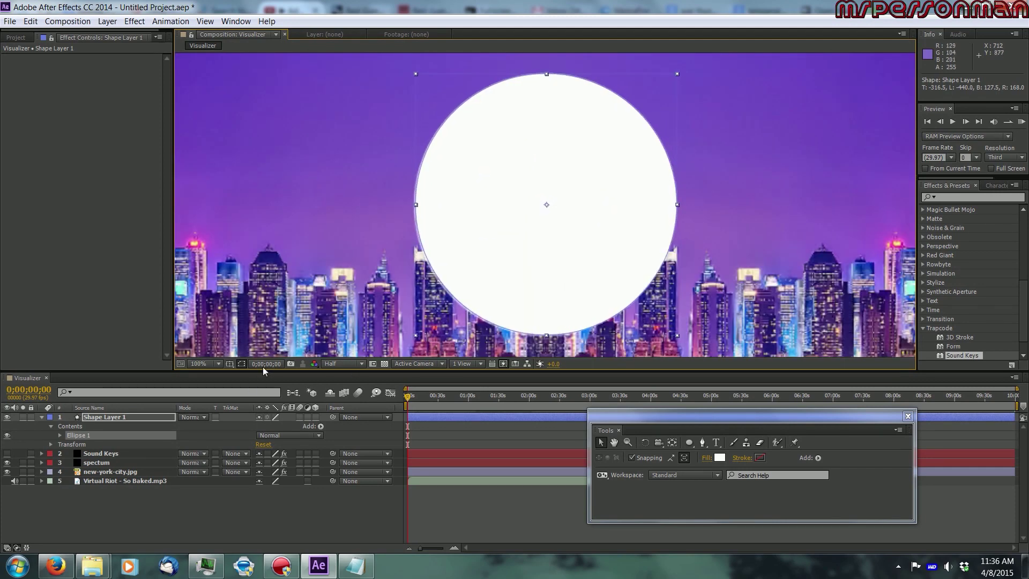
Step: Turn on Title/Action Safe guides and nudge the circle left and down toward centre
click(229, 363)
click(273, 377)
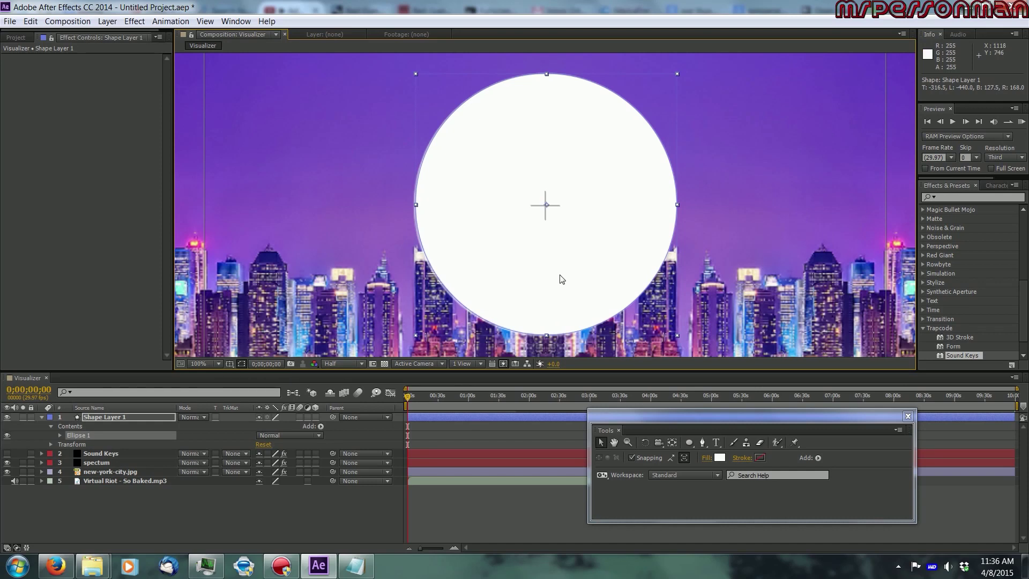
click(573, 299)
key(period)
key(period)
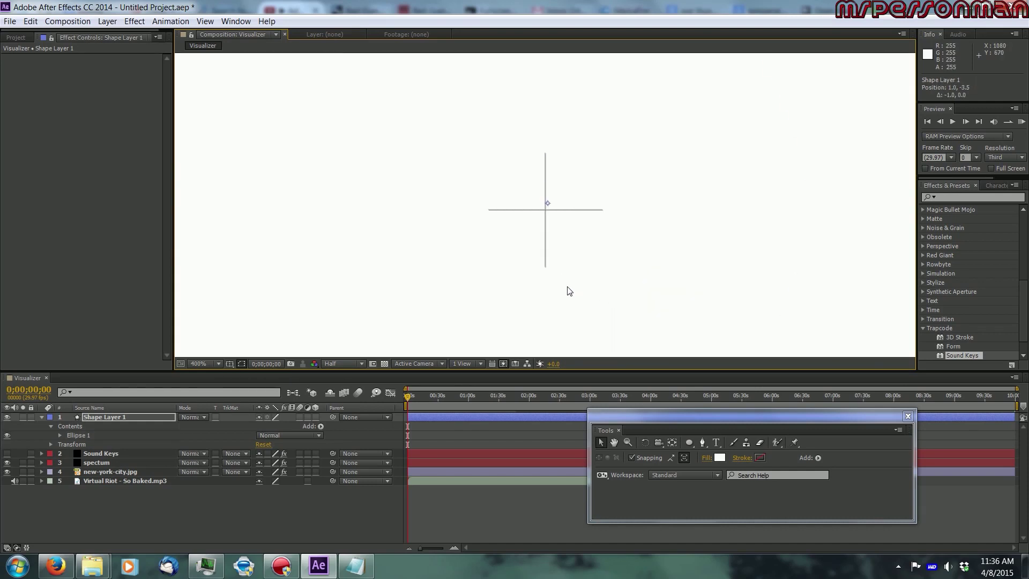
key(Left)
key(Down)
key(Down)
key(comma)
key(comma)
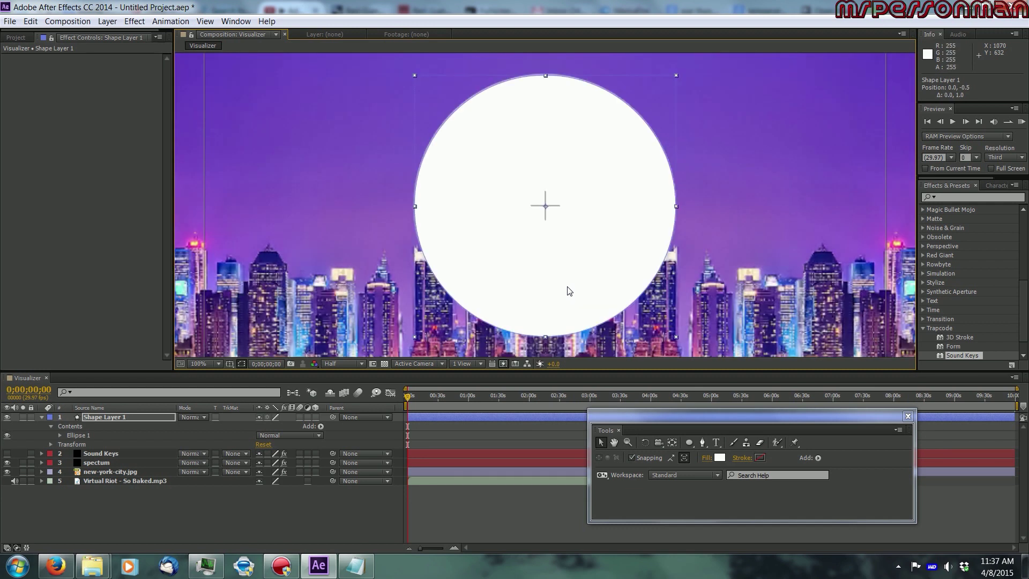
Step: Zoom on the centre crosshair and nudge the circle pixel by pixel until exactly centred
key(period)
key(period)
key(period)
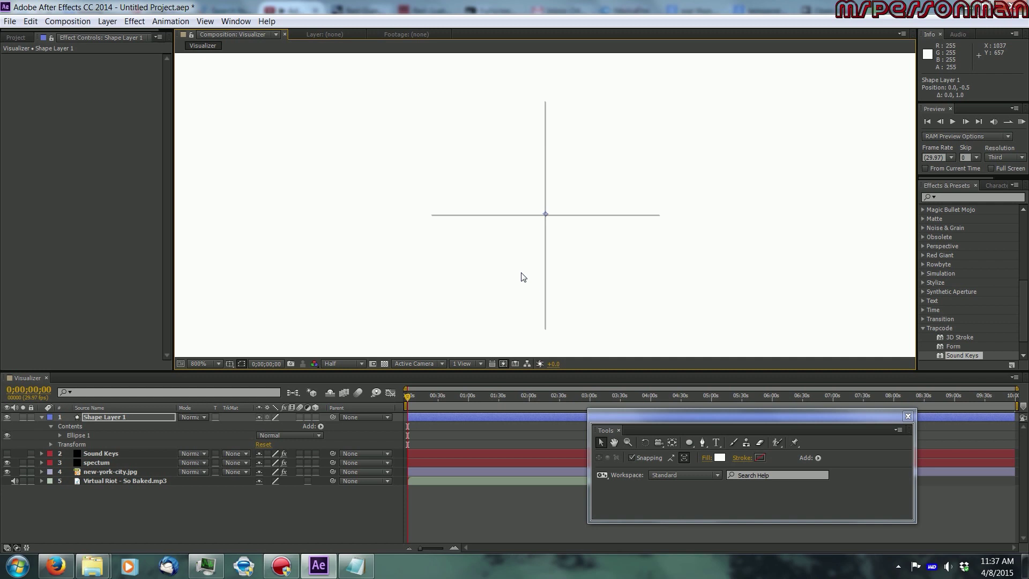
key(Down)
key(Down)
key(Up)
key(Left)
key(Down)
key(comma)
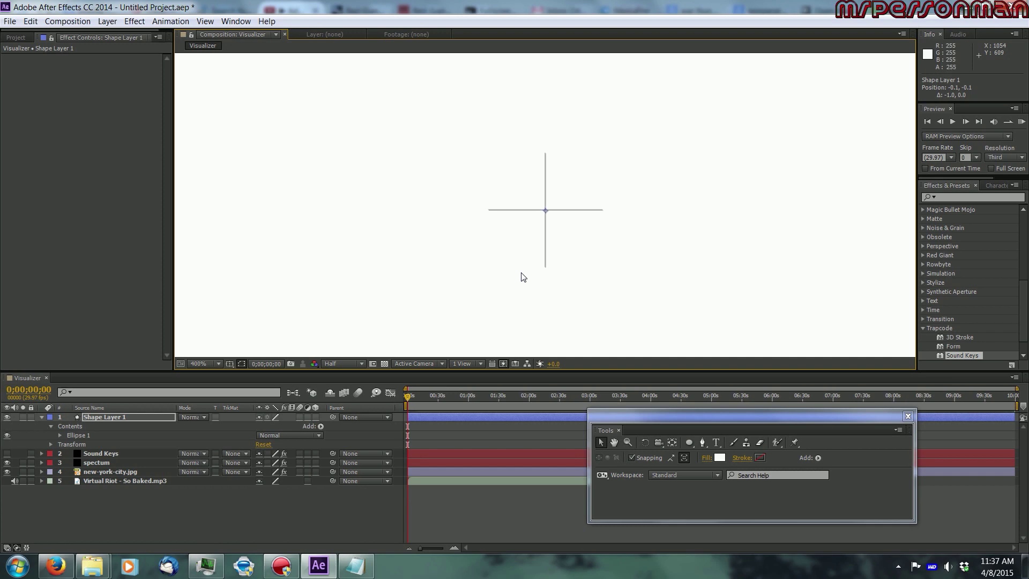
key(comma)
key(comma)
key(comma)
key(comma)
key(period)
key(period)
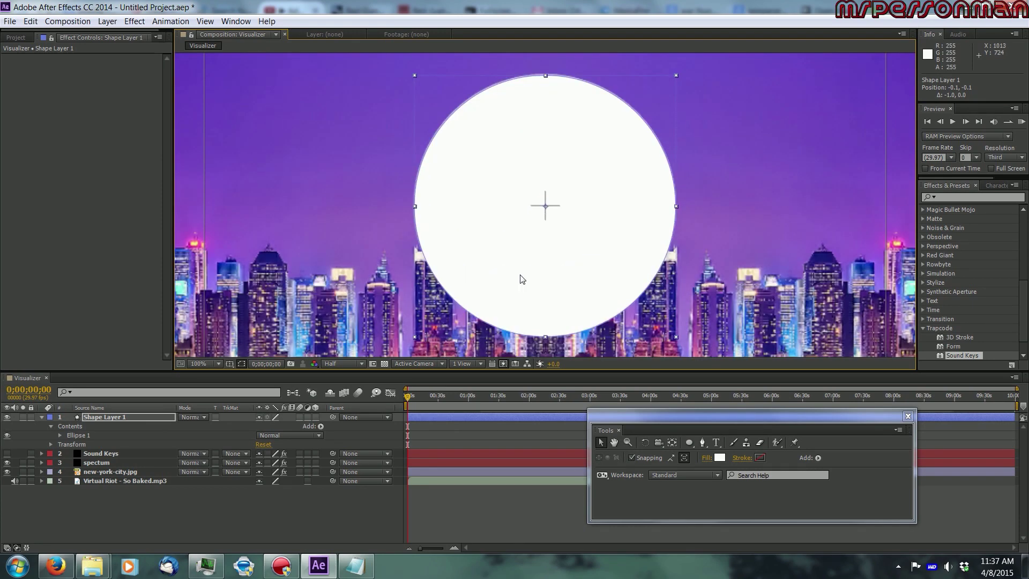
key(Up)
key(Right)
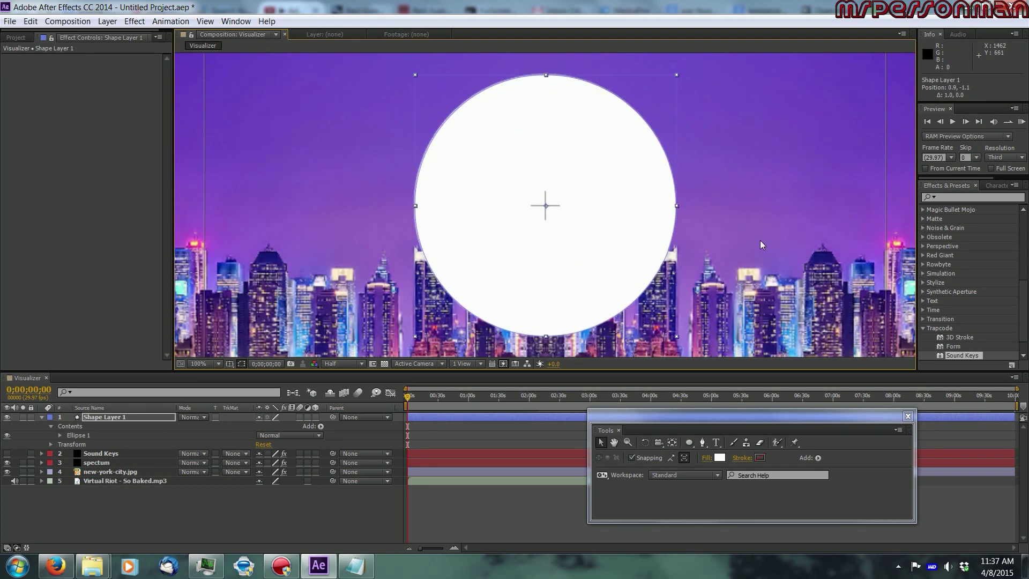
key(Left)
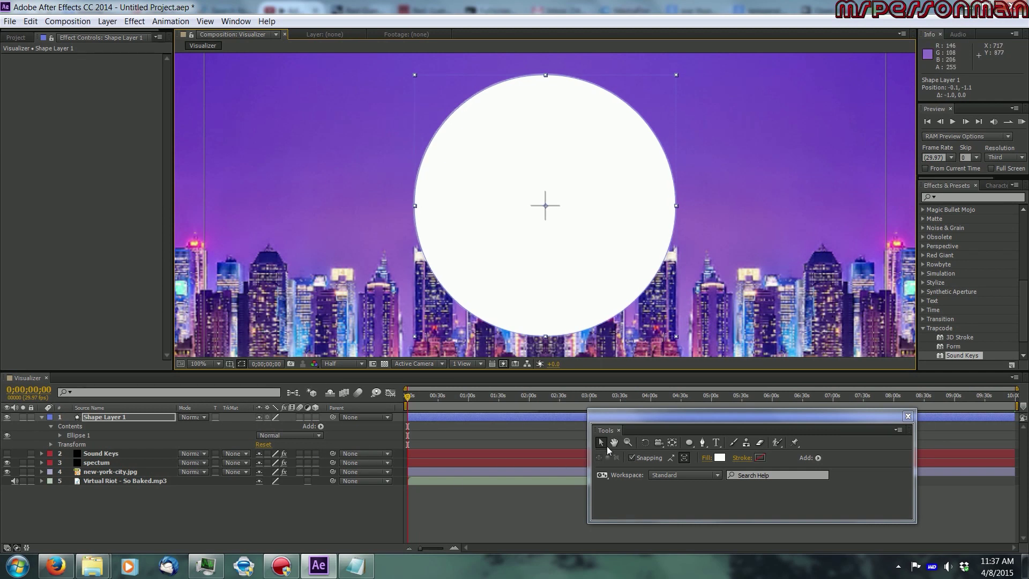
Step: Paste the Pulse expression from the notes into Shape Layer 1's Scale
click(88, 498)
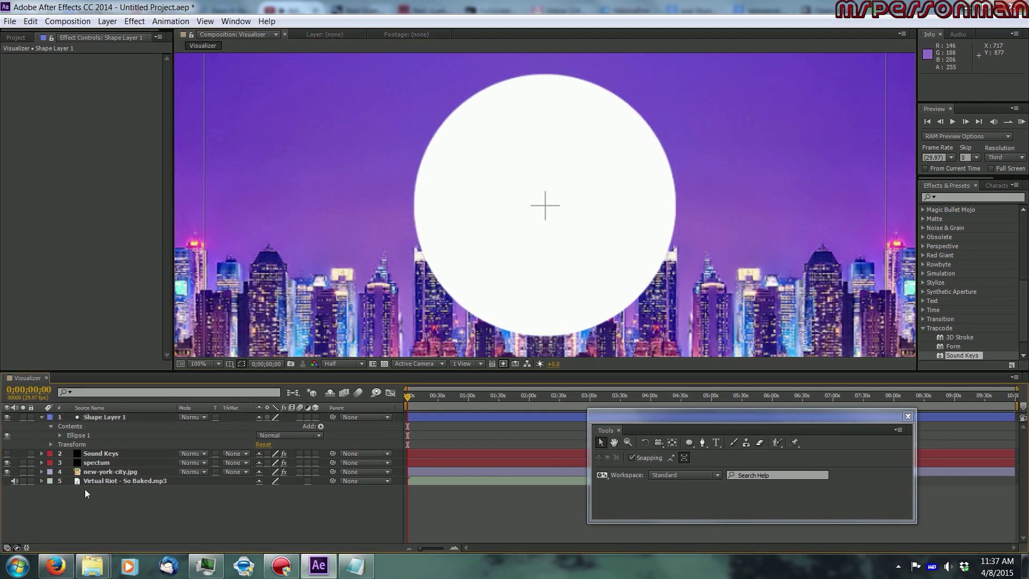
click(50, 444)
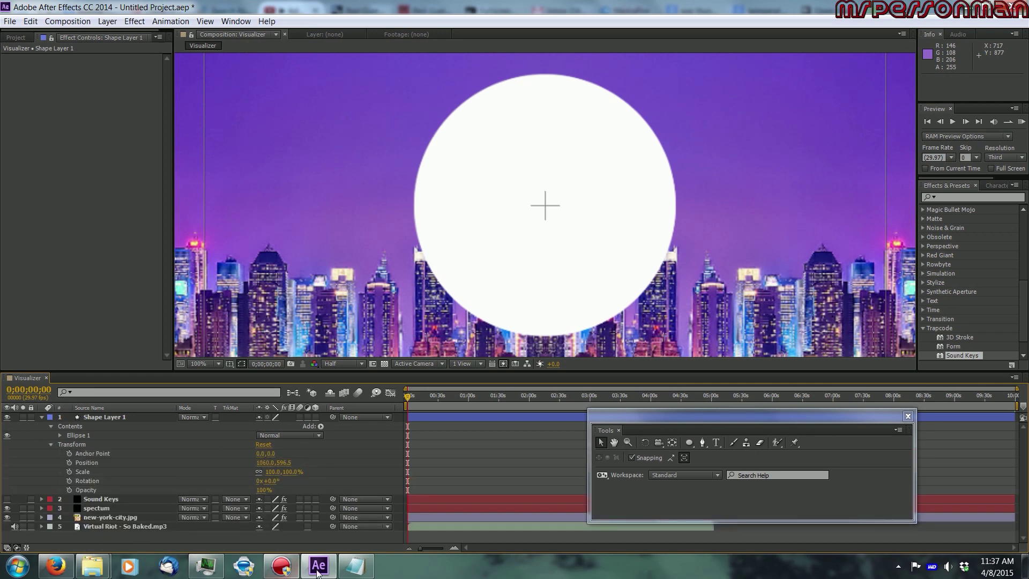
click(356, 565)
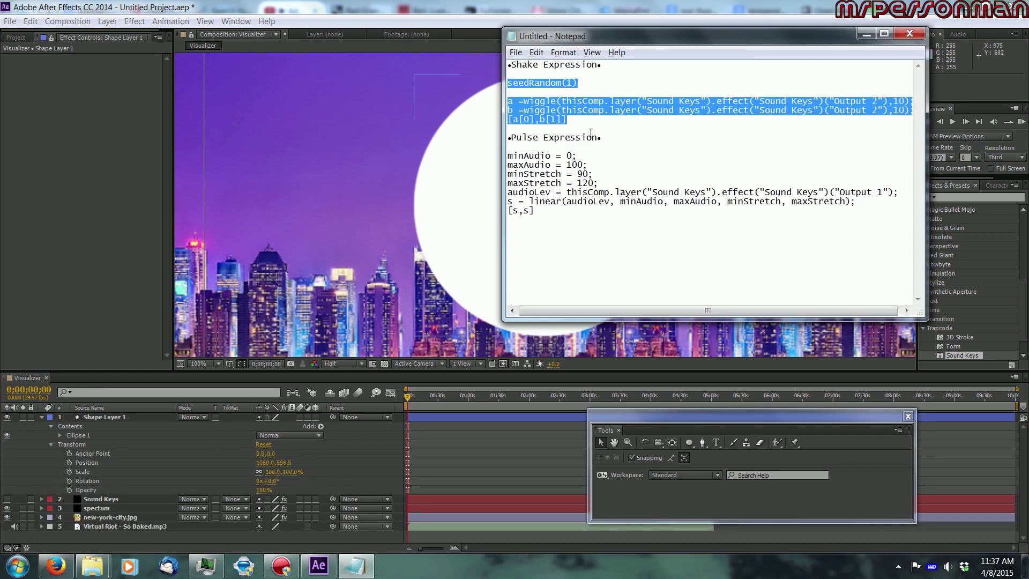
drag(534, 211, 471, 156)
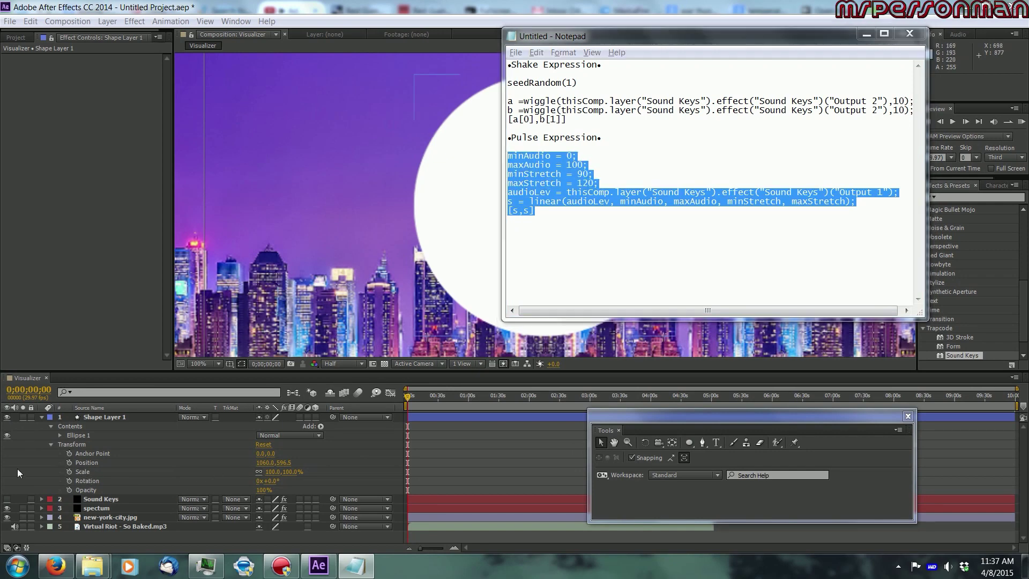
click(80, 471)
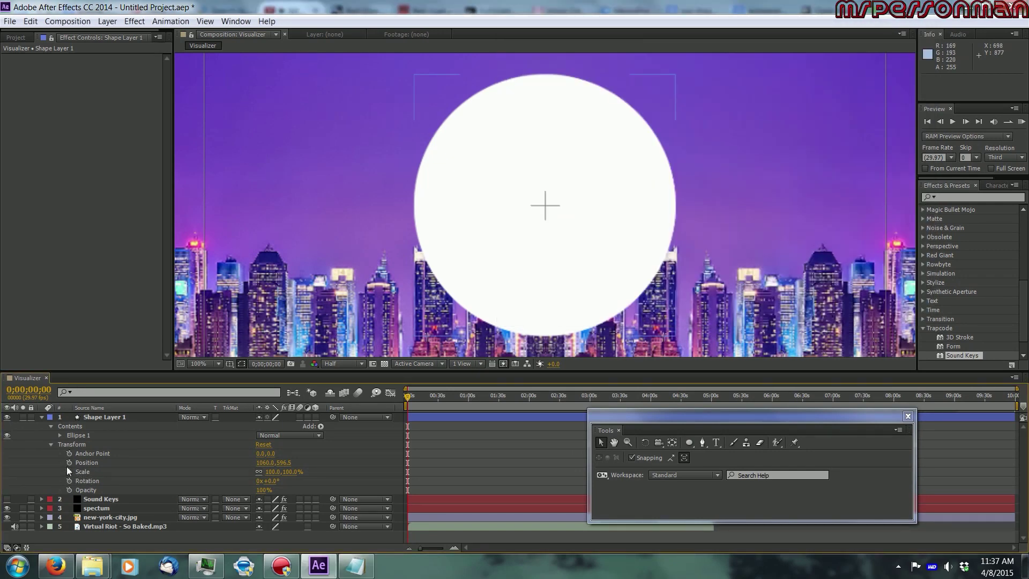
alt+click(69, 471)
key(ctrl+v)
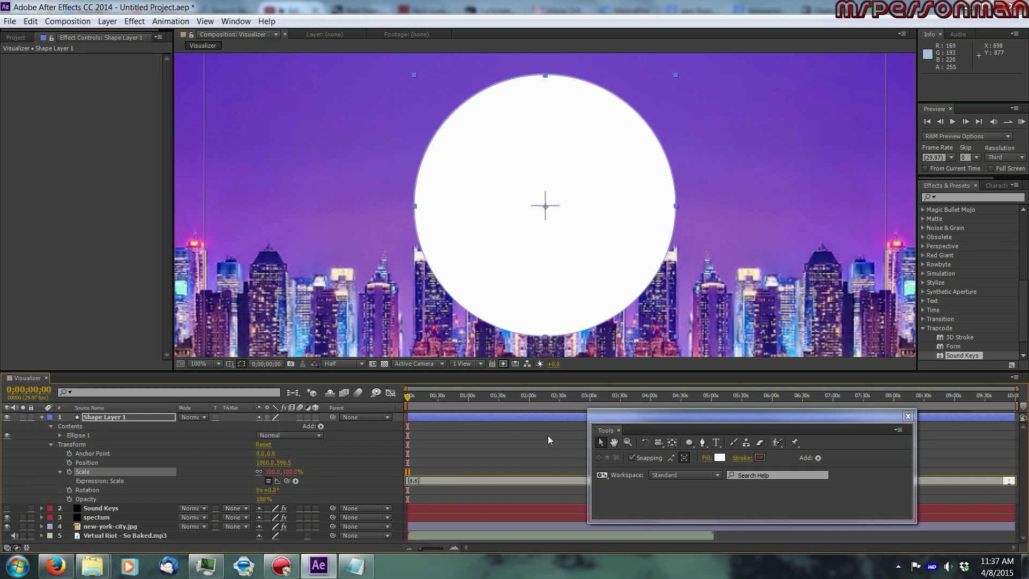
click(495, 457)
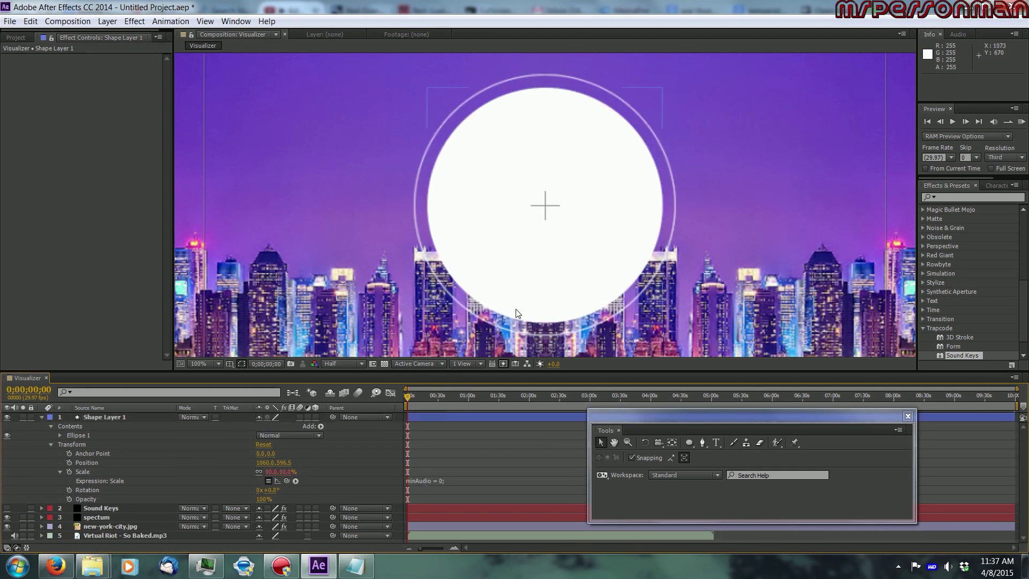
Step: Change the expression's minStretch to 100 and preview the circle pulsing later in the song
click(432, 475)
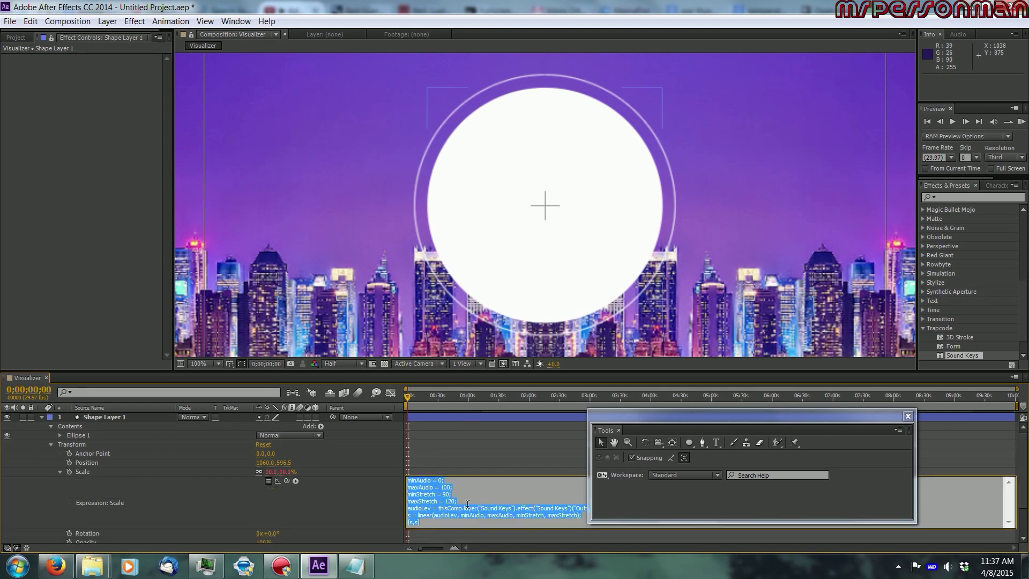
click(451, 494)
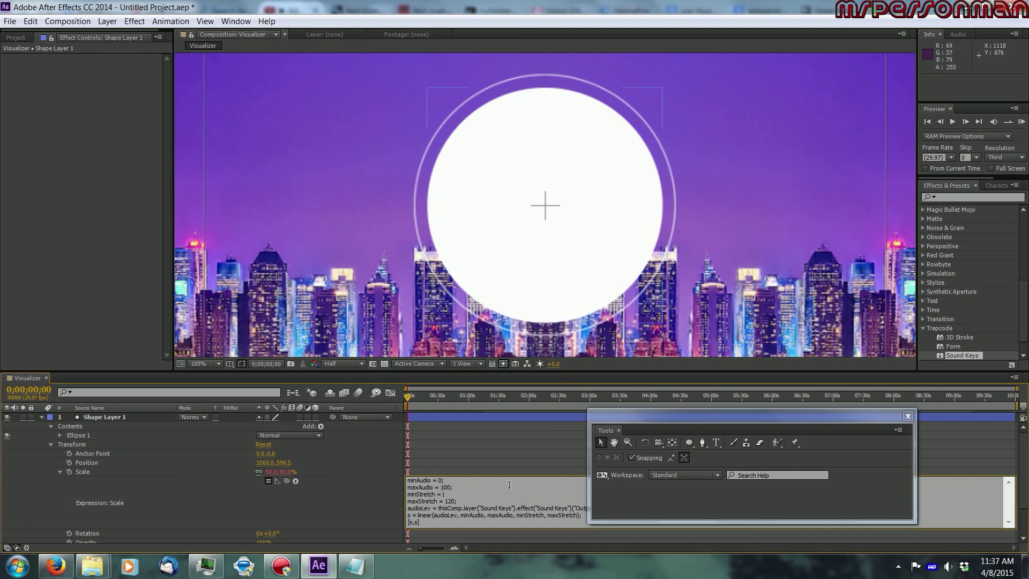
key(Return)
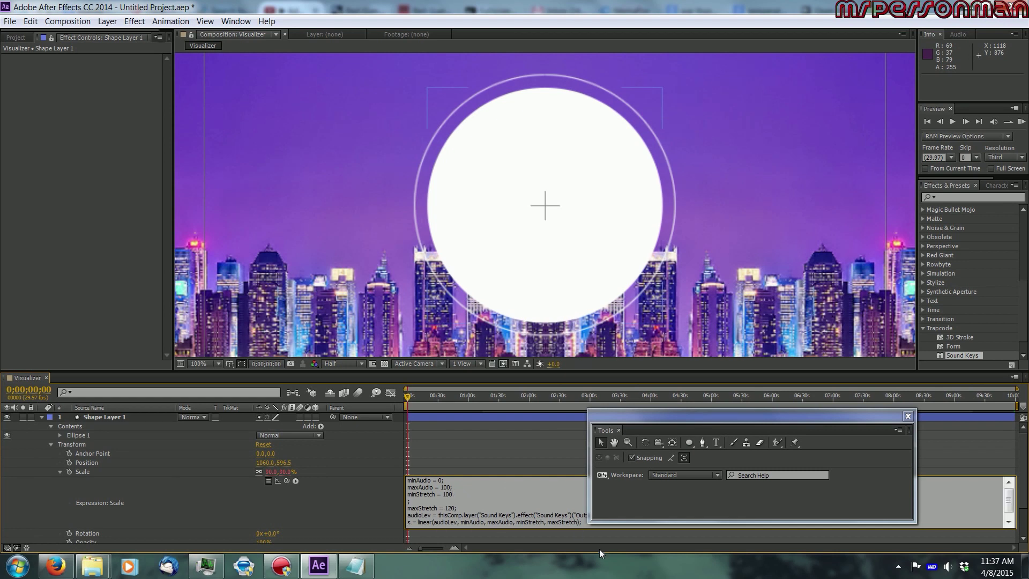
drag(444, 394, 427, 394)
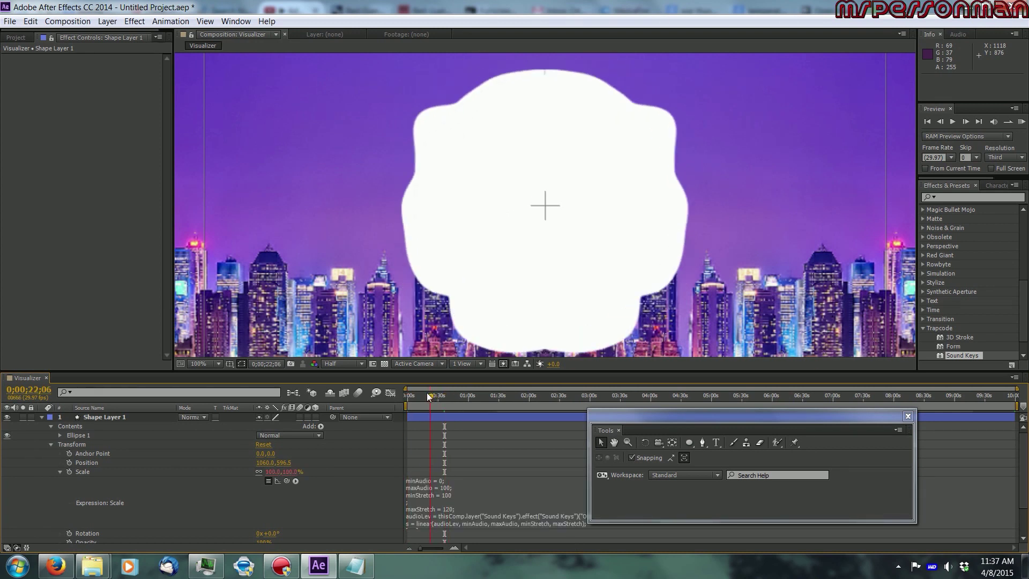
click(356, 567)
Step: Paste the seedRandom(1) shake expression onto Shape Layer 1's Position property
click(586, 115)
drag(578, 111, 498, 82)
click(567, 123)
drag(562, 119, 489, 84)
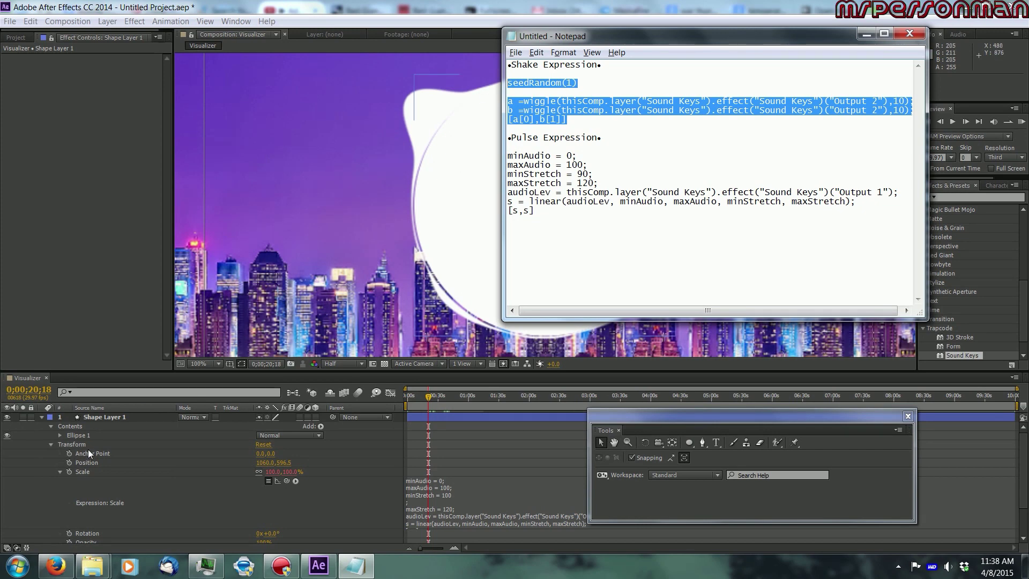
click(81, 462)
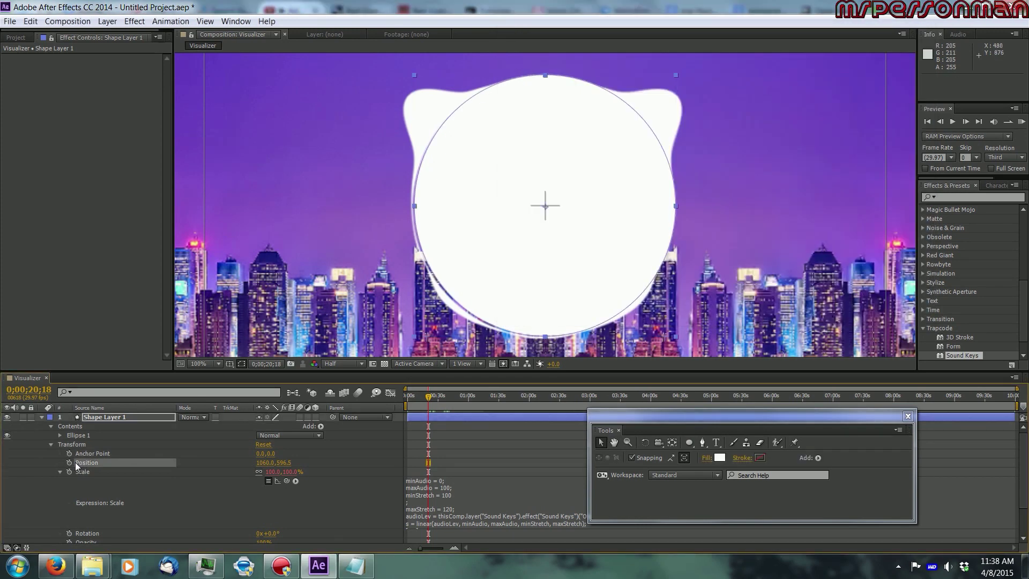
alt+click(70, 462)
text([a[0],b[1]])
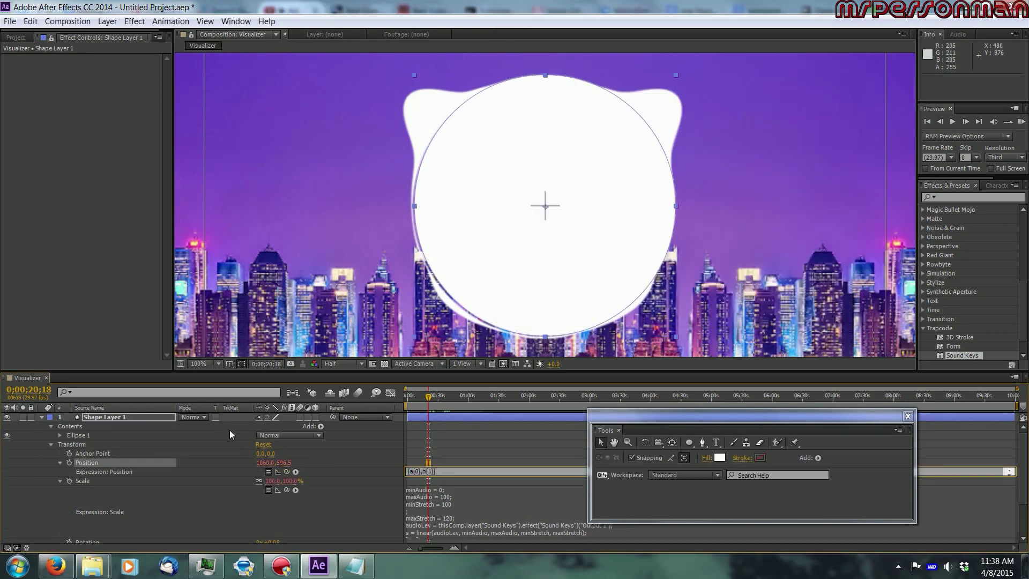
click(364, 462)
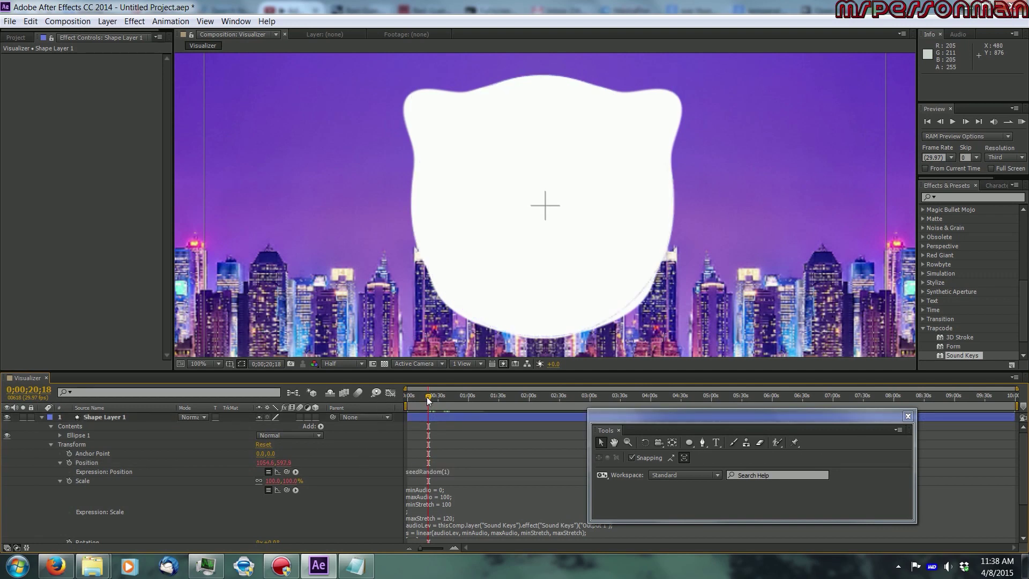
Step: Scrub ahead through the song to preview the white circle jittering with the bass
drag(431, 396, 436, 396)
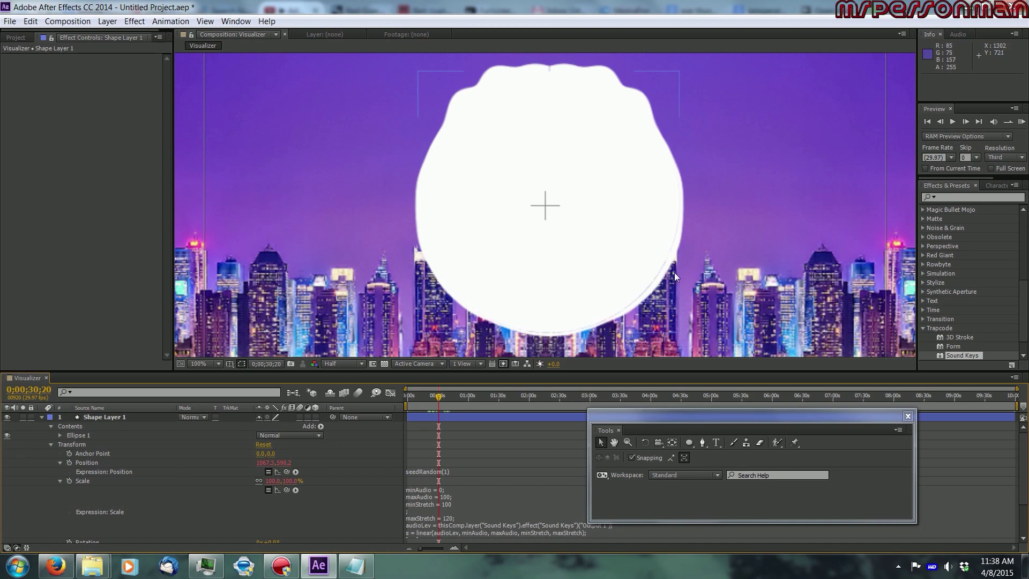
key(period)
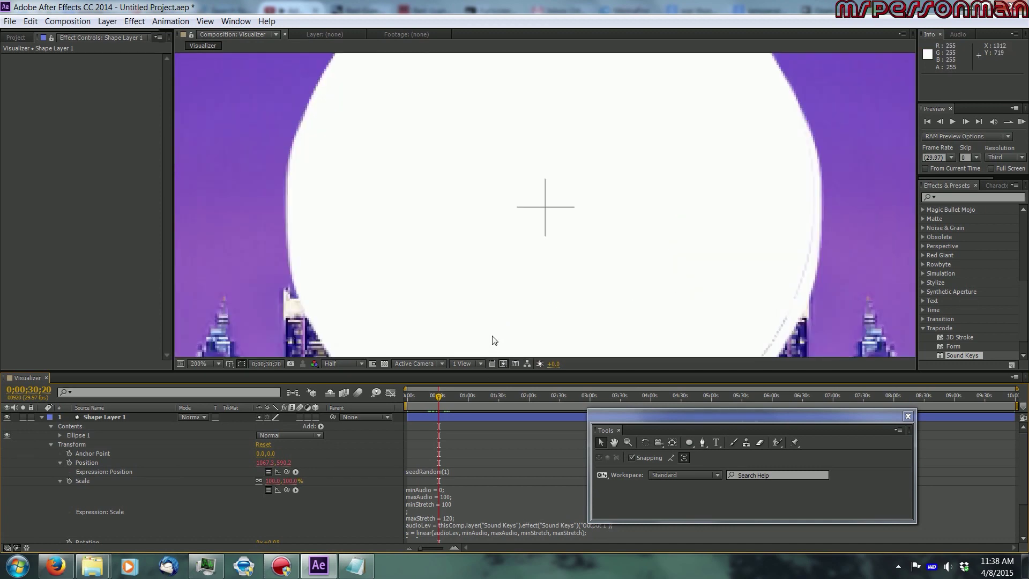
key(comma)
drag(443, 398, 410, 399)
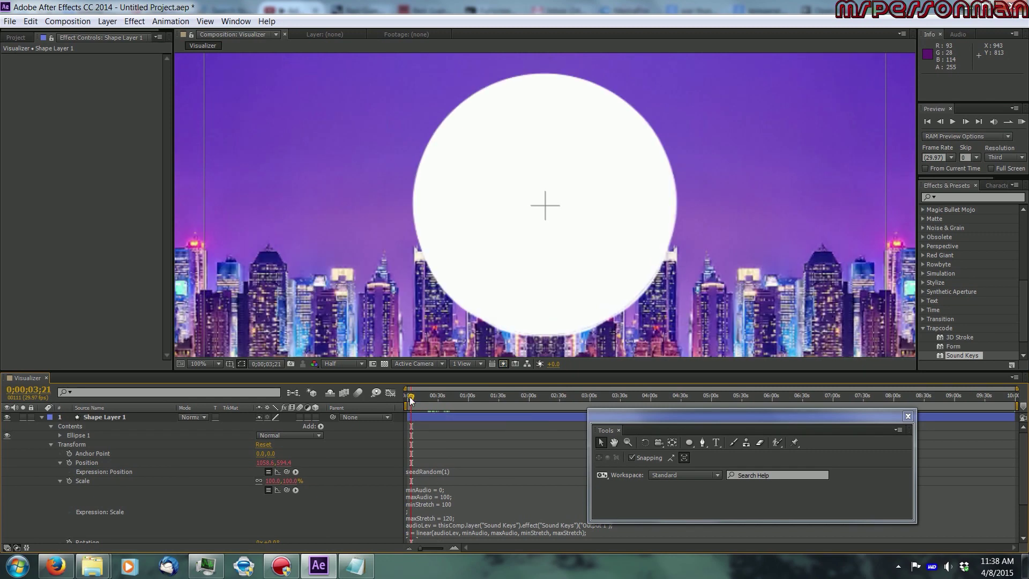
drag(409, 396, 422, 401)
click(584, 311)
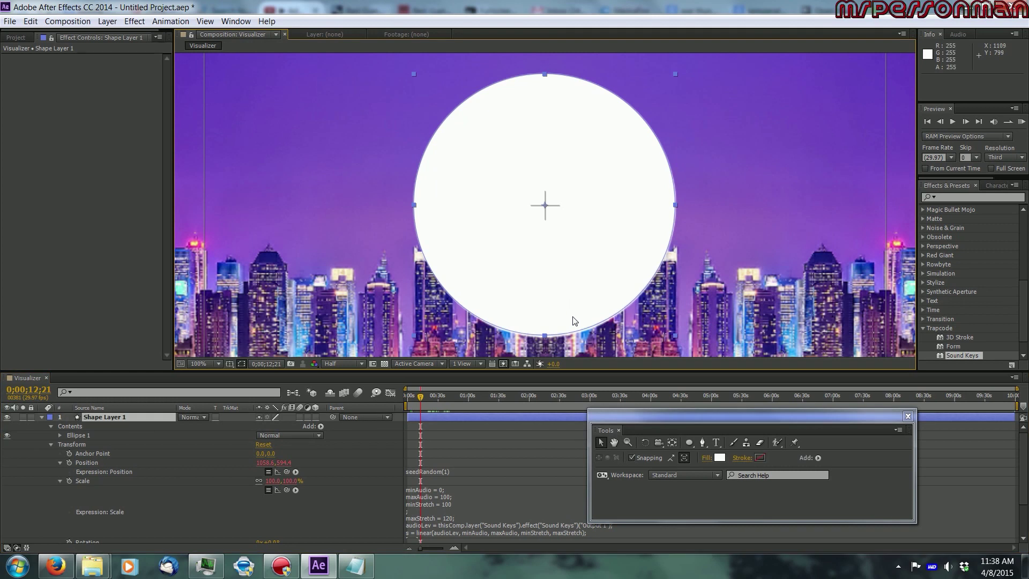
Step: Collapse the circle layer's properties so all layers are listed, and move the tools panel aside
drag(589, 314, 590, 315)
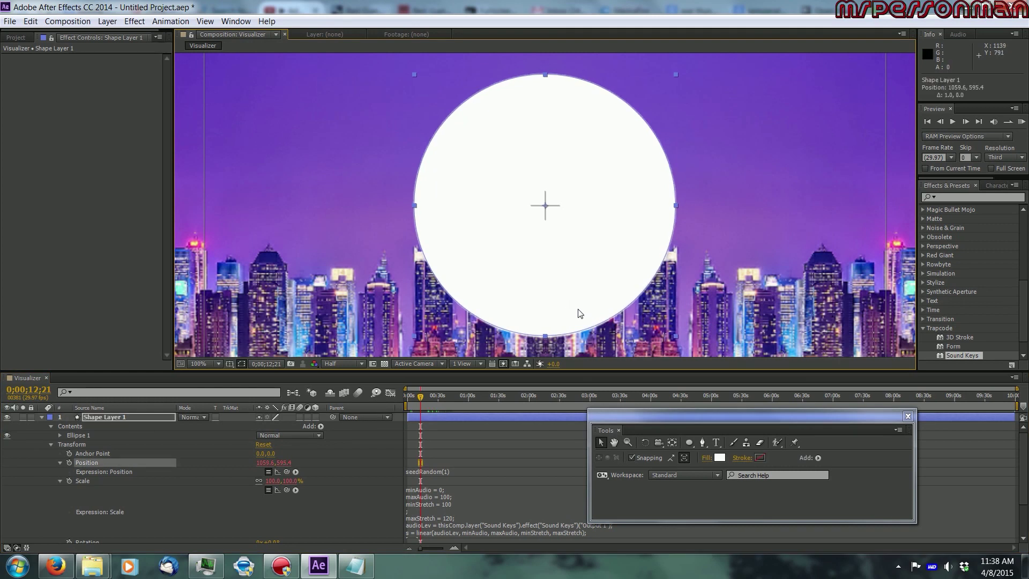
click(366, 486)
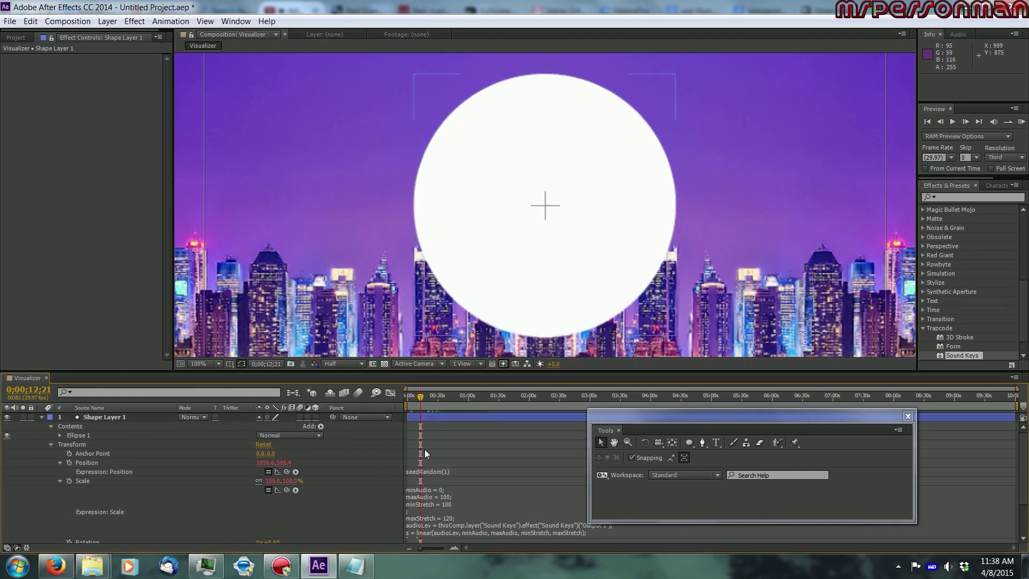
drag(477, 395, 500, 395)
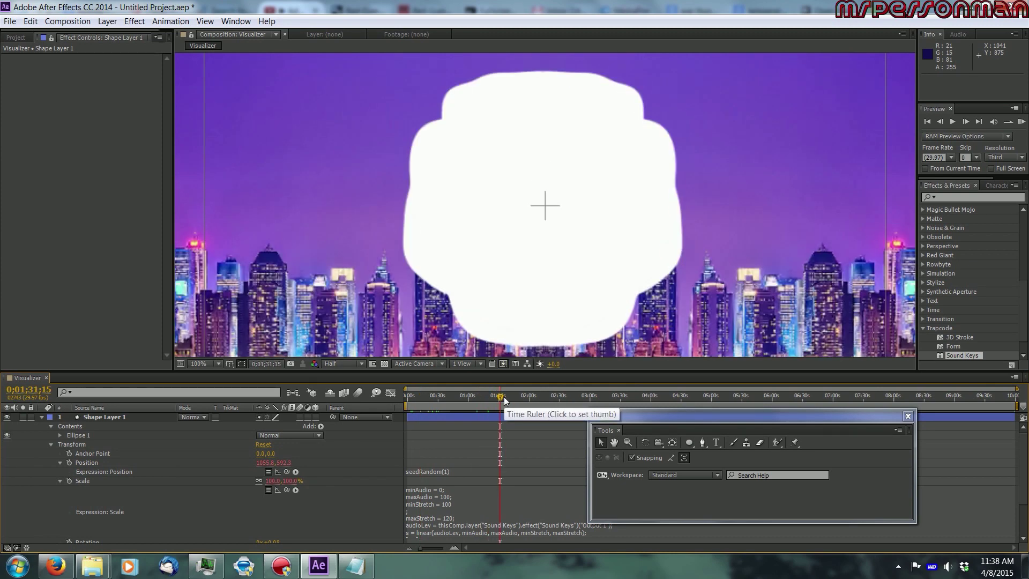
scroll(399, 447, down, 1)
scroll(374, 453, up, 1)
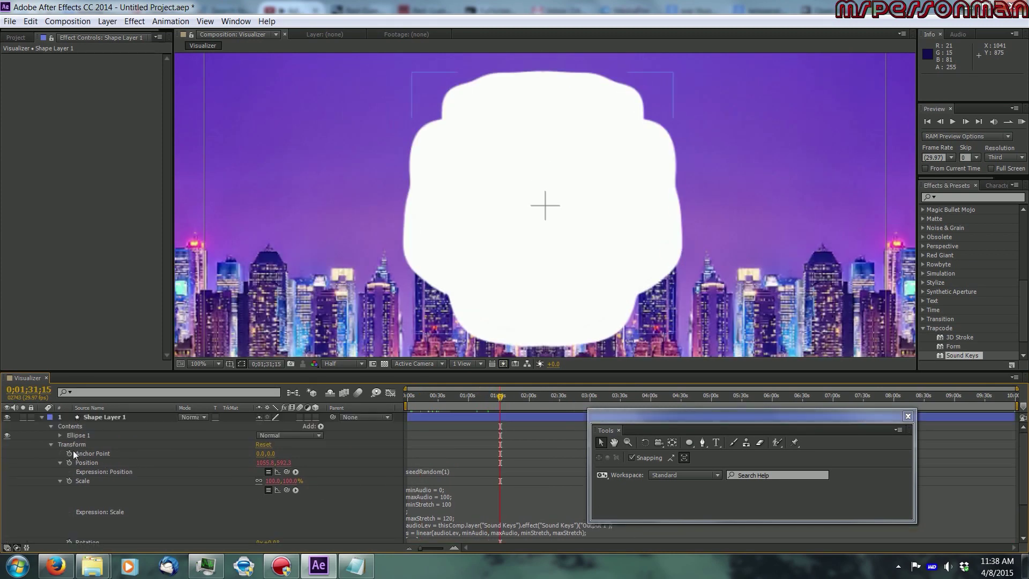
click(41, 417)
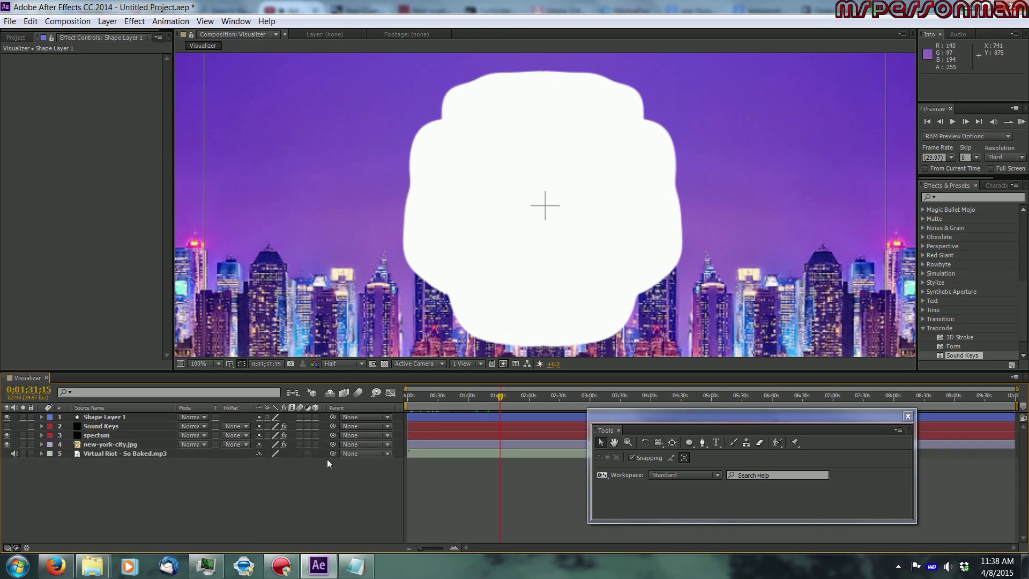
drag(678, 427, 715, 439)
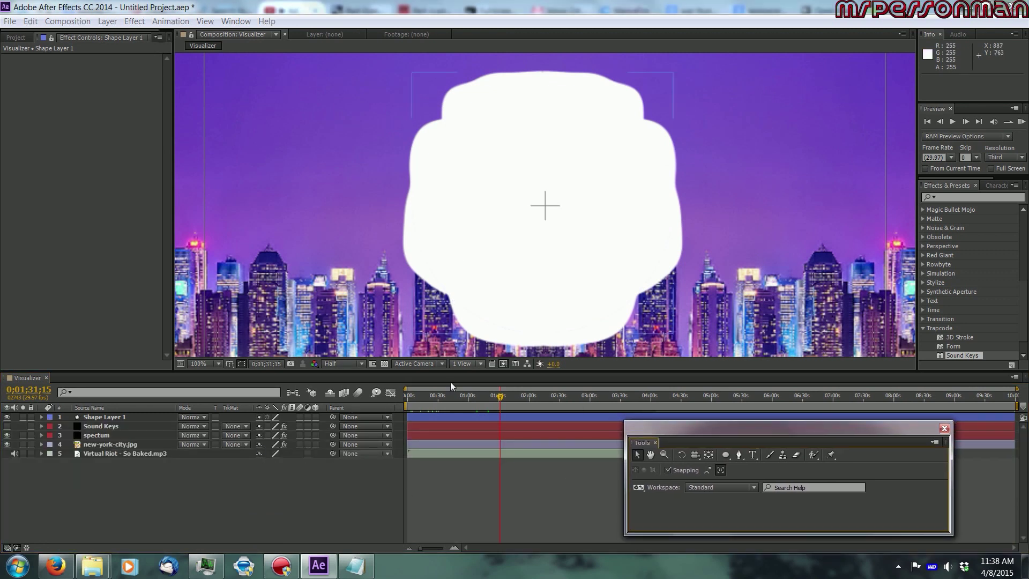
Step: Set the viewer magnification to Fit and hide the Title/Action Safe guides
click(211, 364)
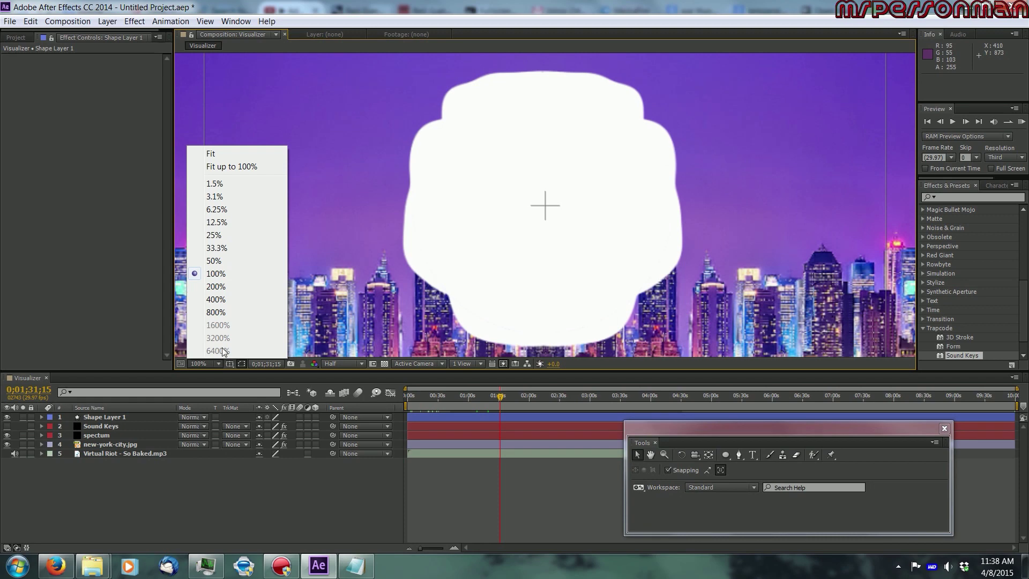
click(236, 152)
drag(516, 396, 523, 398)
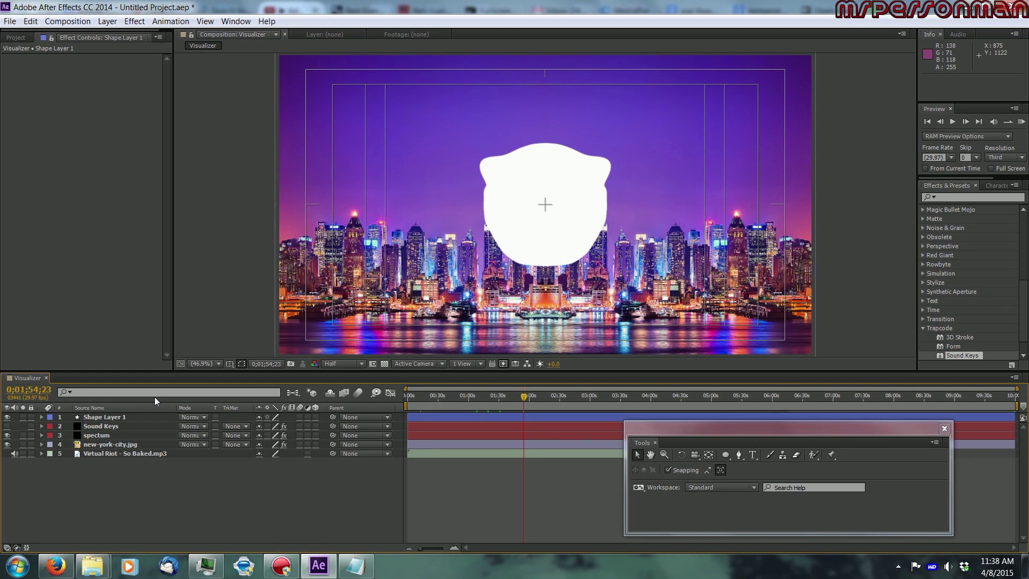
click(229, 364)
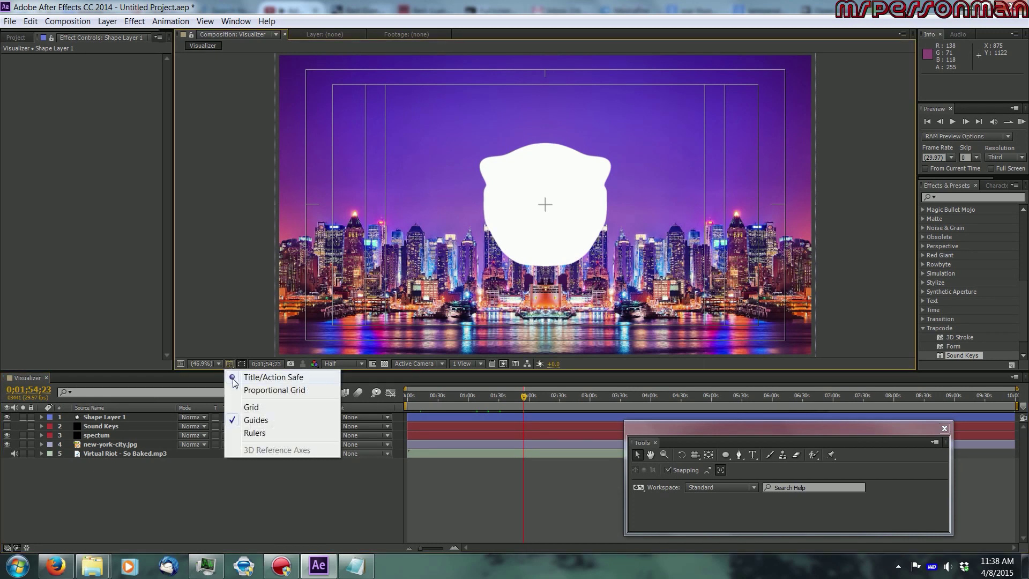
click(233, 379)
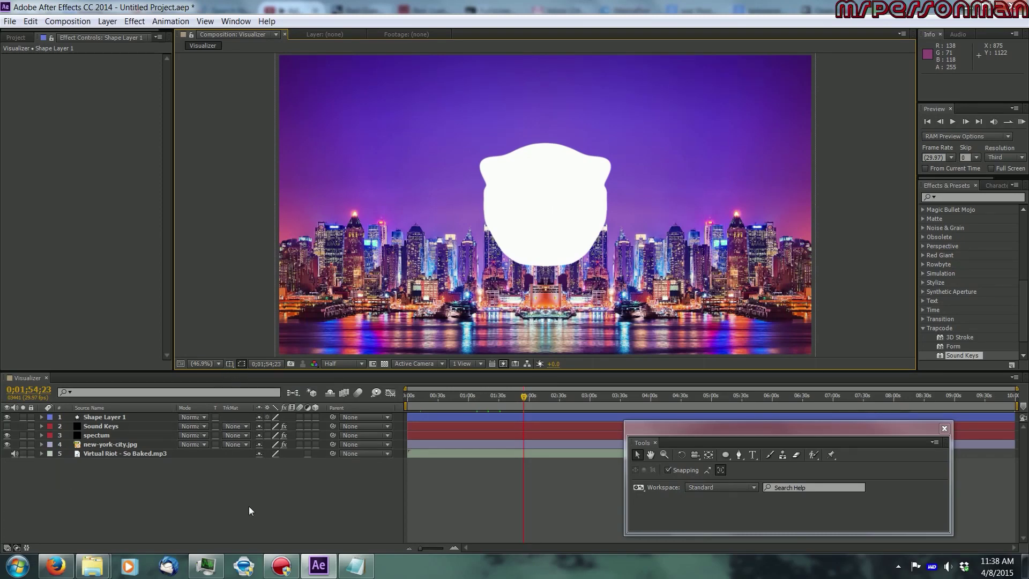
click(115, 435)
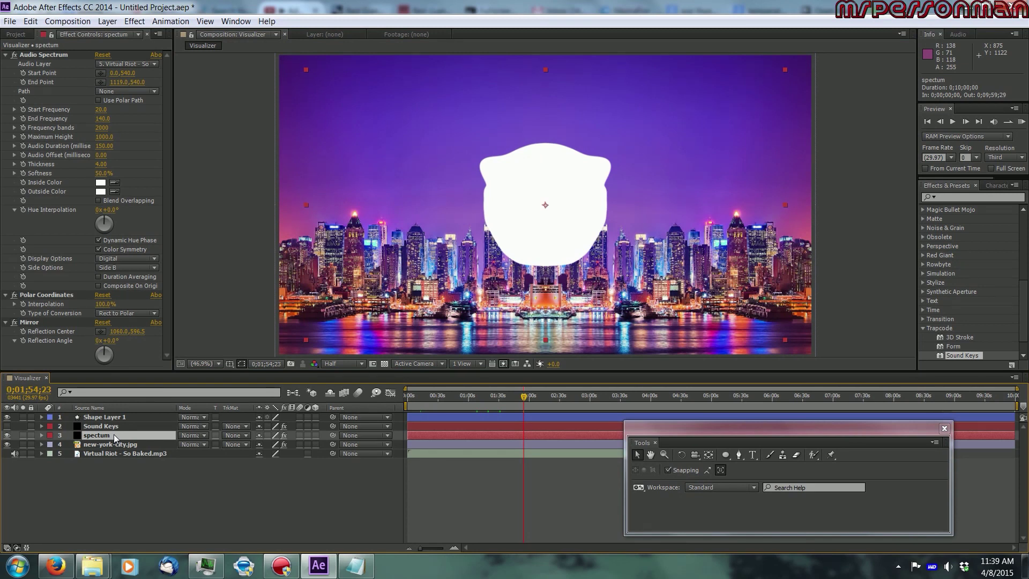
Step: Duplicate the spectum layer three times so four spectum layers stack above the city
key(ctrl+d)
key(ctrl+d)
key(ctrl+d)
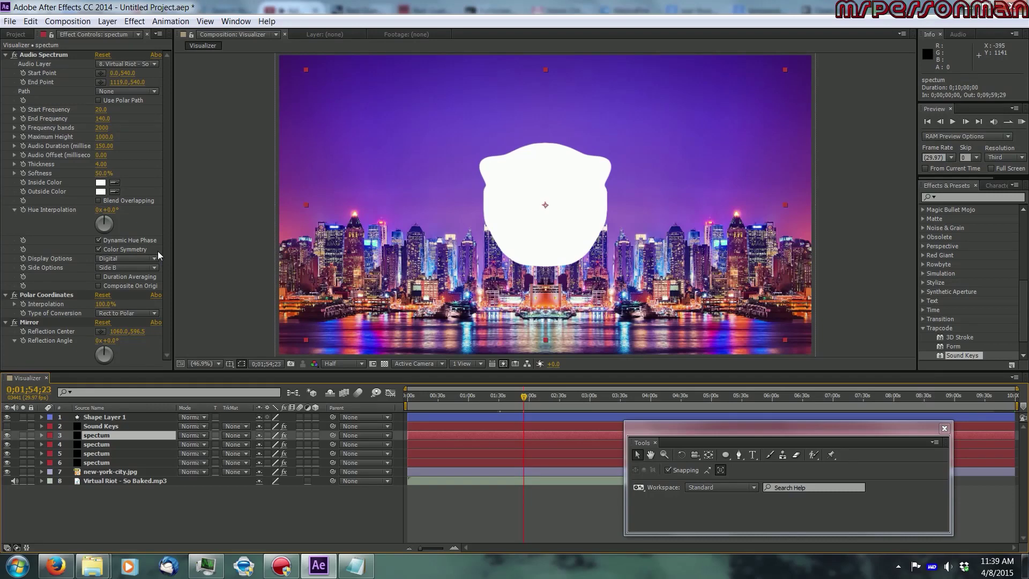
click(115, 446)
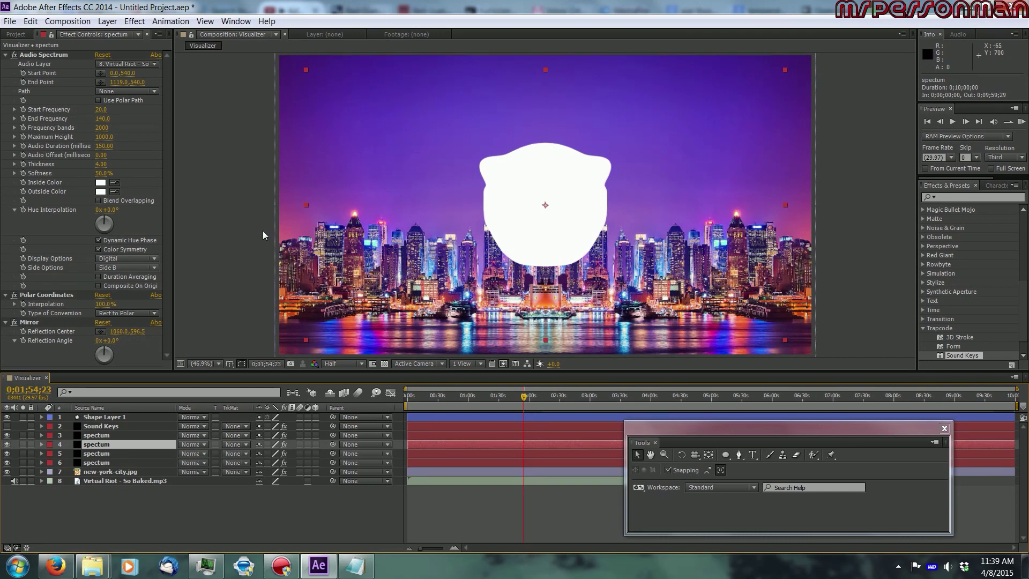
Step: Colour the first spectum copy pink and set its Audio Duration to 130
click(101, 183)
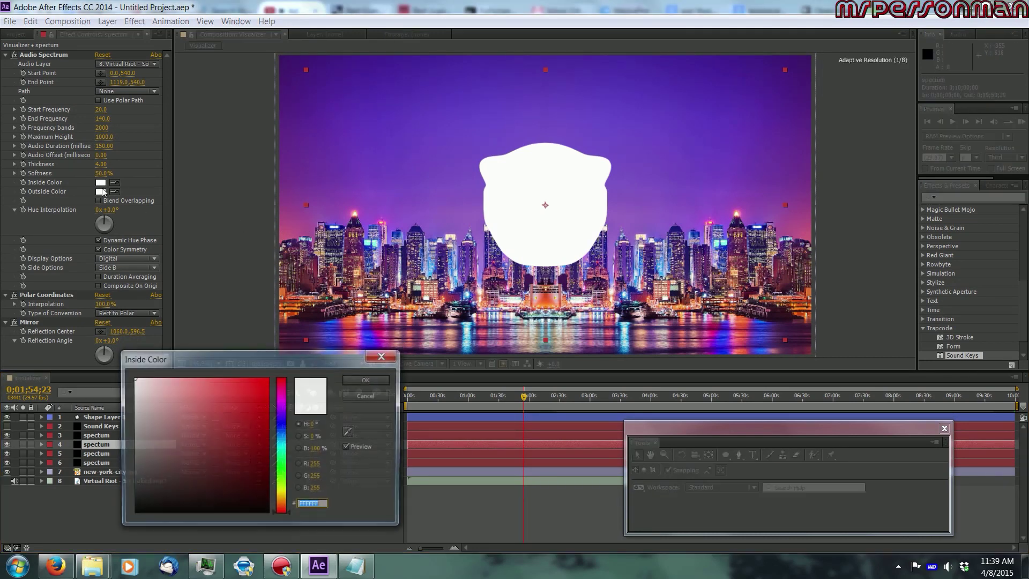
drag(281, 427, 308, 364)
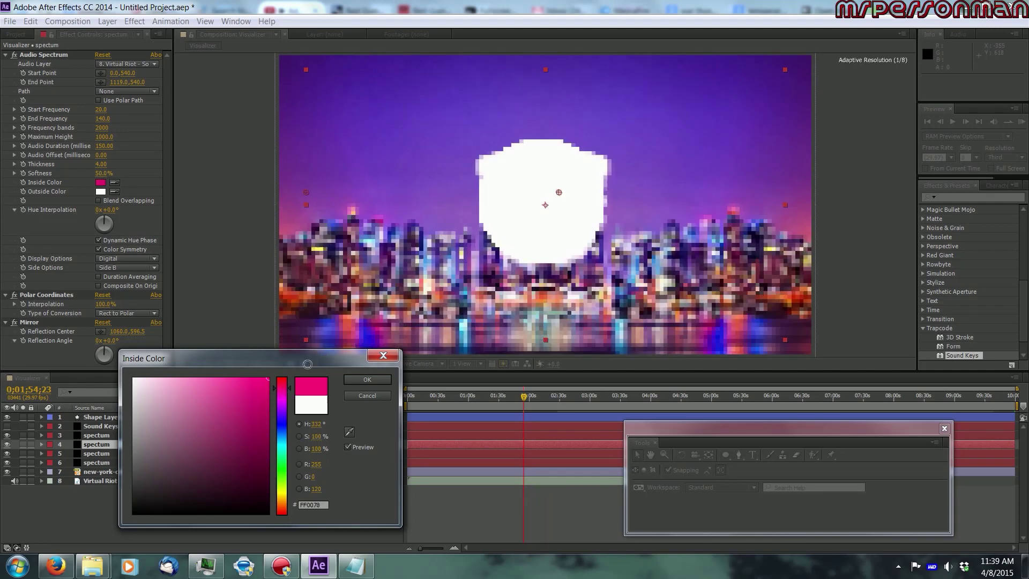
click(356, 380)
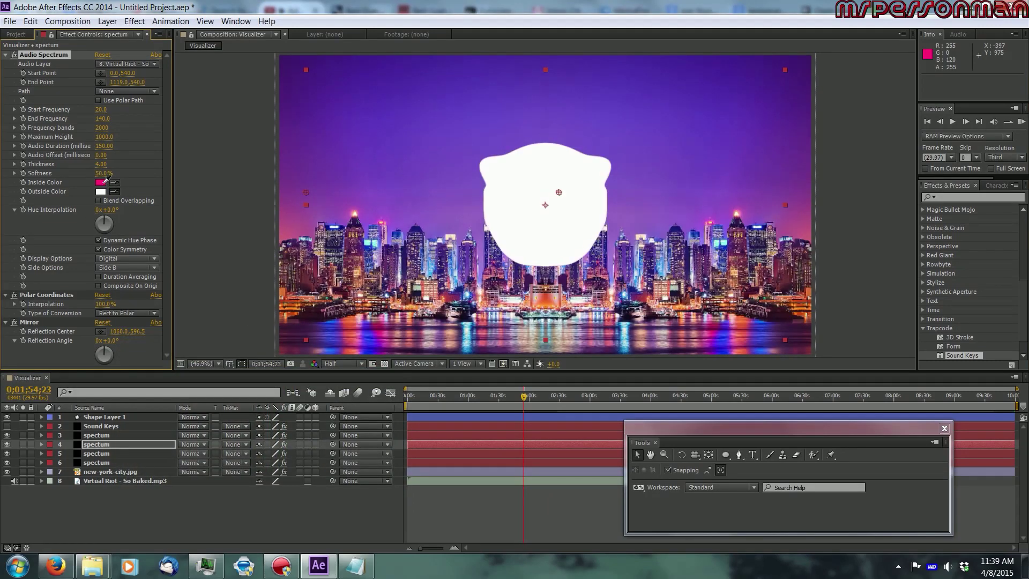
click(105, 145)
text(130)
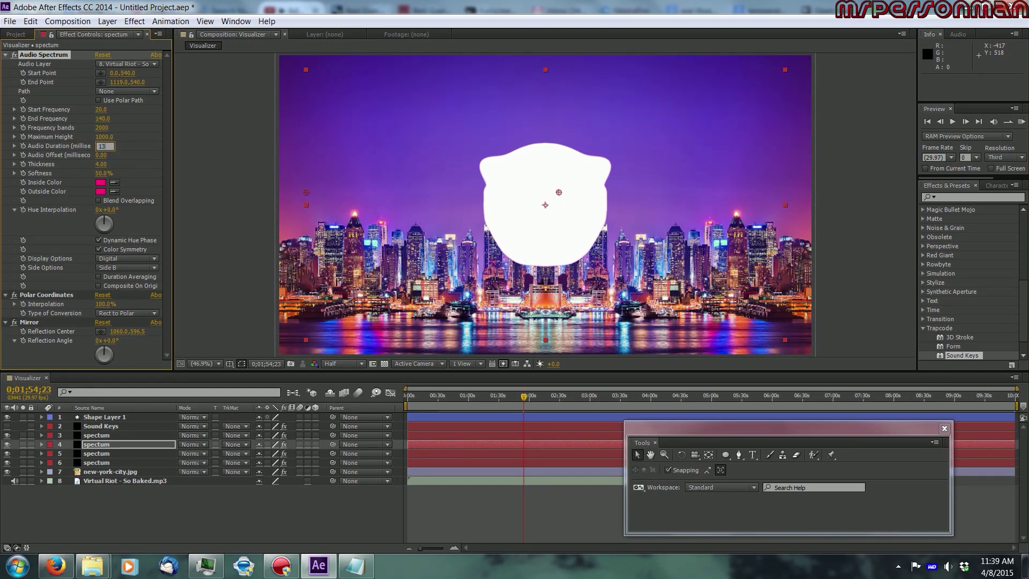
click(130, 157)
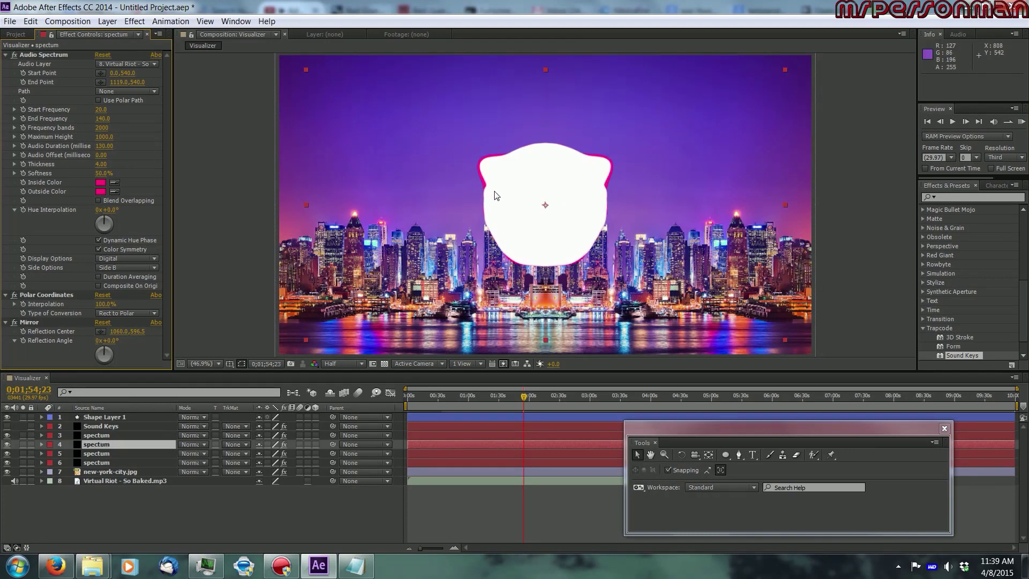
Step: Make the next spectum copy green inside and outside with Audio Duration 110
key(ctrl+Down)
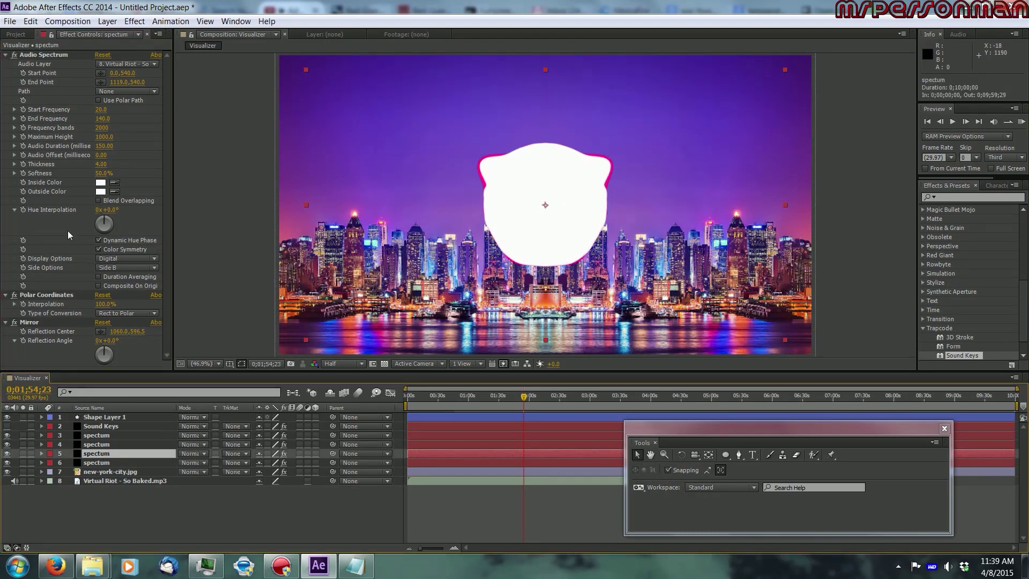
click(100, 182)
drag(281, 504, 374, 366)
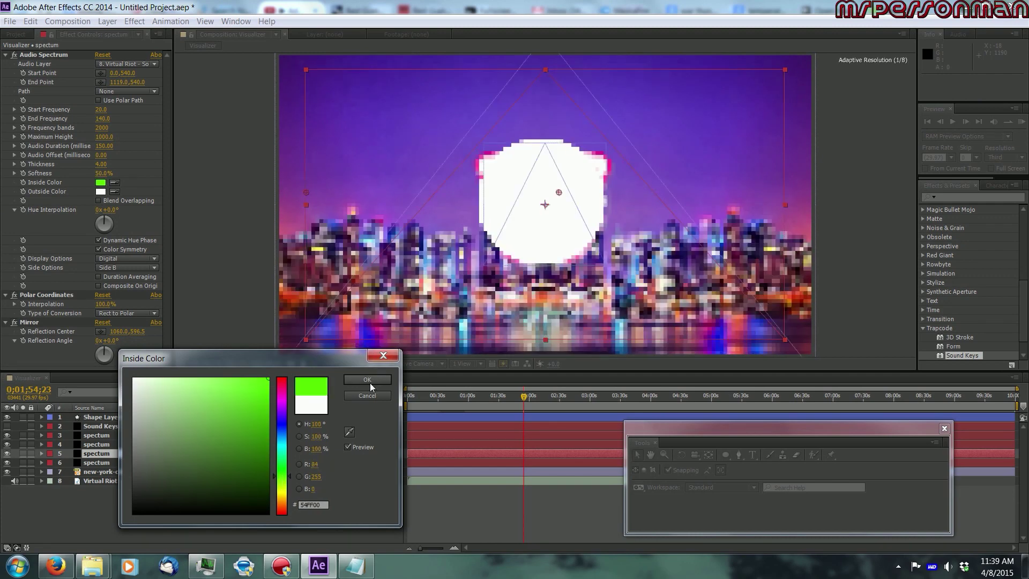
click(375, 380)
click(101, 182)
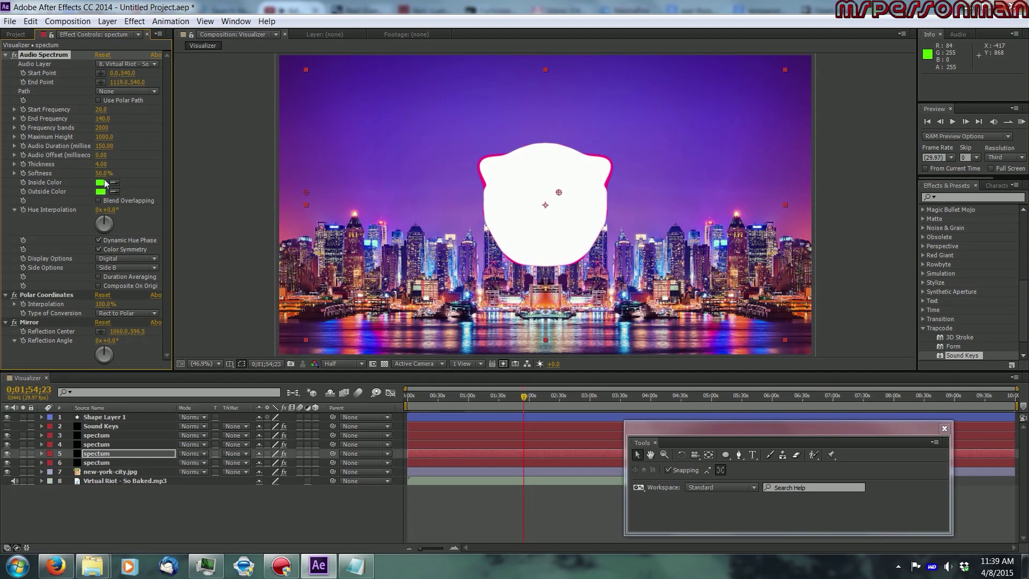
click(104, 146)
text(110)
key(Return)
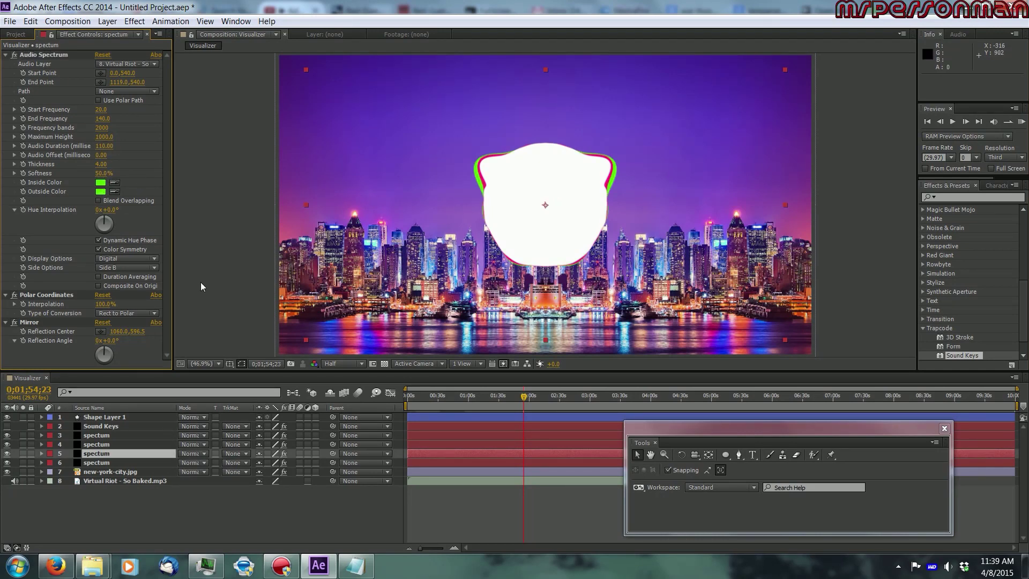
Step: Make the last spectum copy fully saturated blue with Audio Duration 90, then preview
click(97, 463)
click(100, 182)
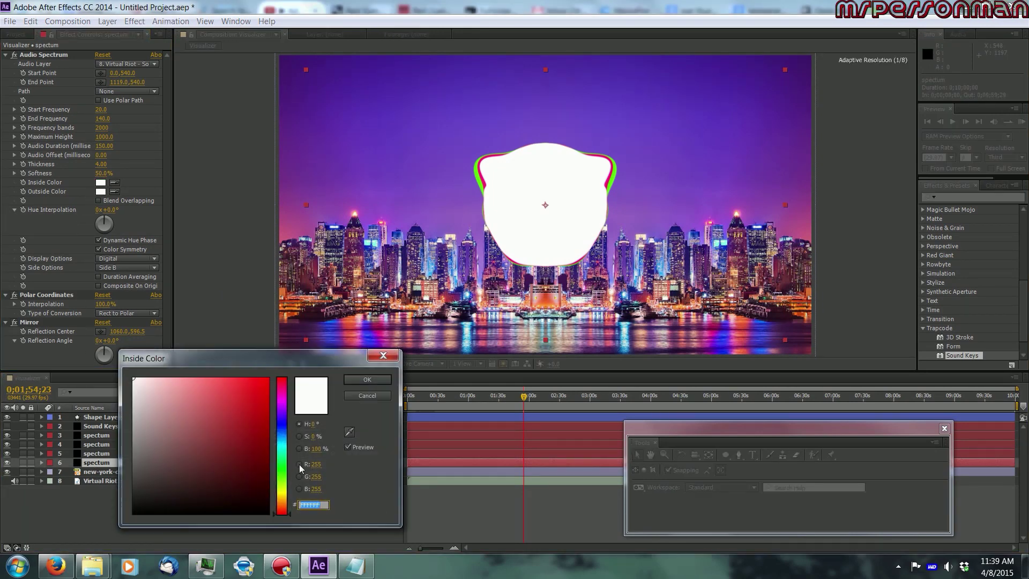
click(281, 423)
drag(273, 390, 308, 373)
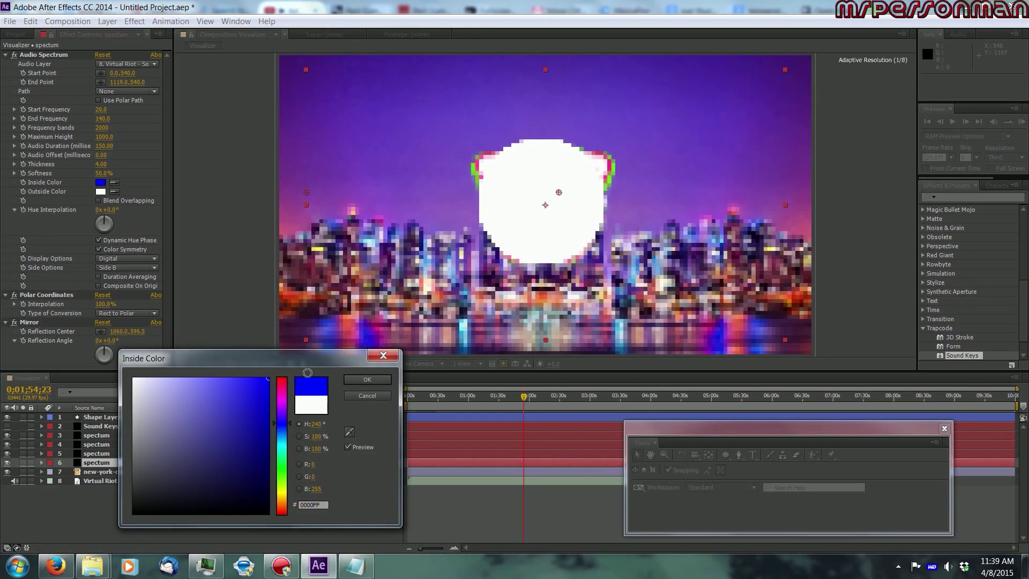
click(350, 380)
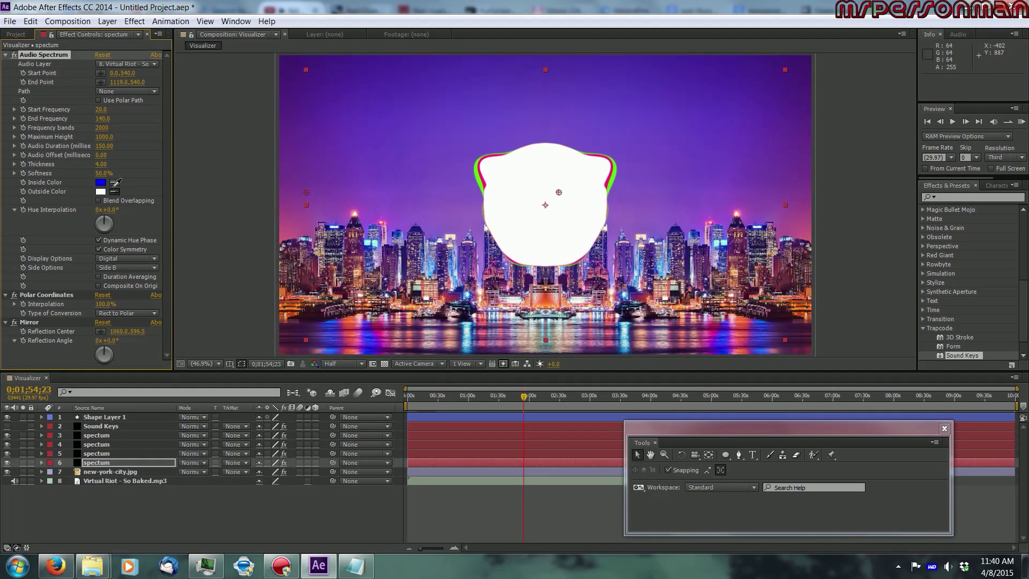
click(101, 181)
click(104, 145)
text(90)
click(143, 163)
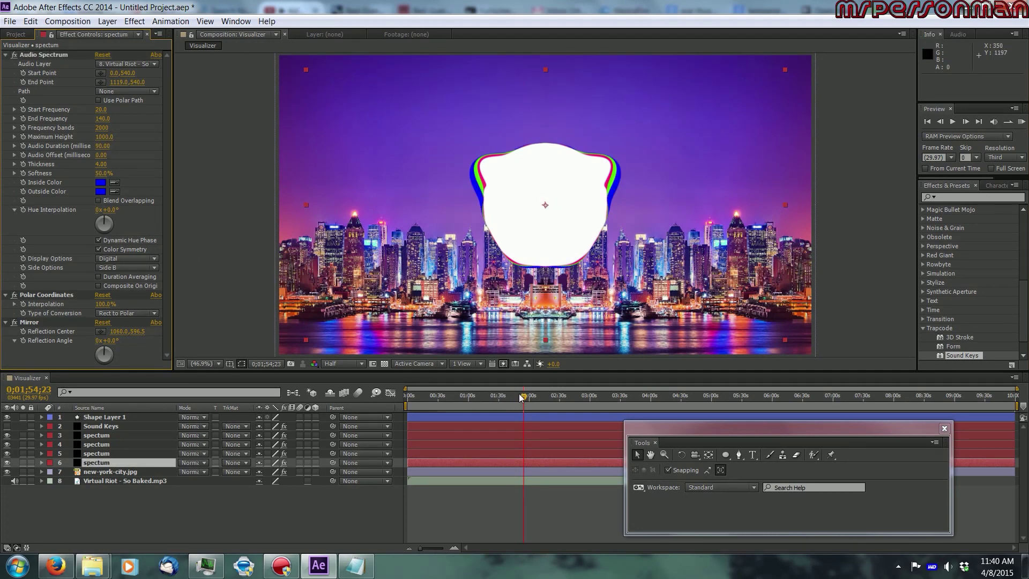
drag(524, 397, 556, 400)
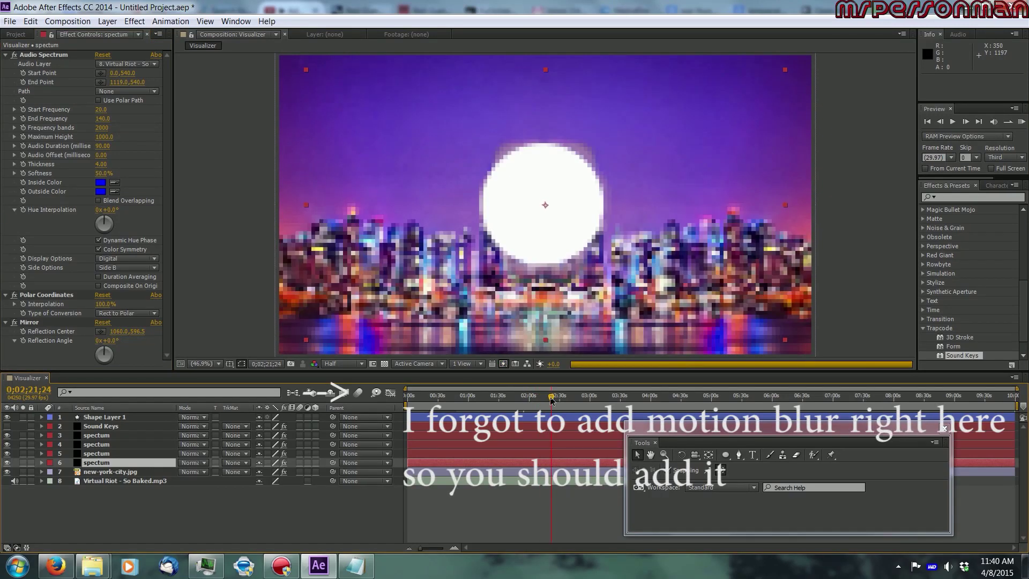
click(560, 399)
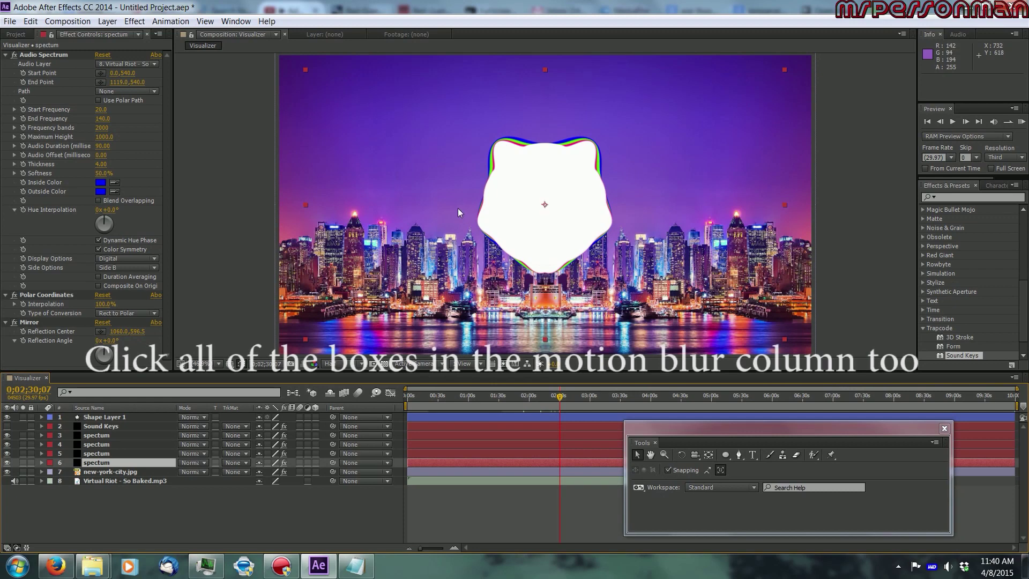
drag(553, 399, 570, 399)
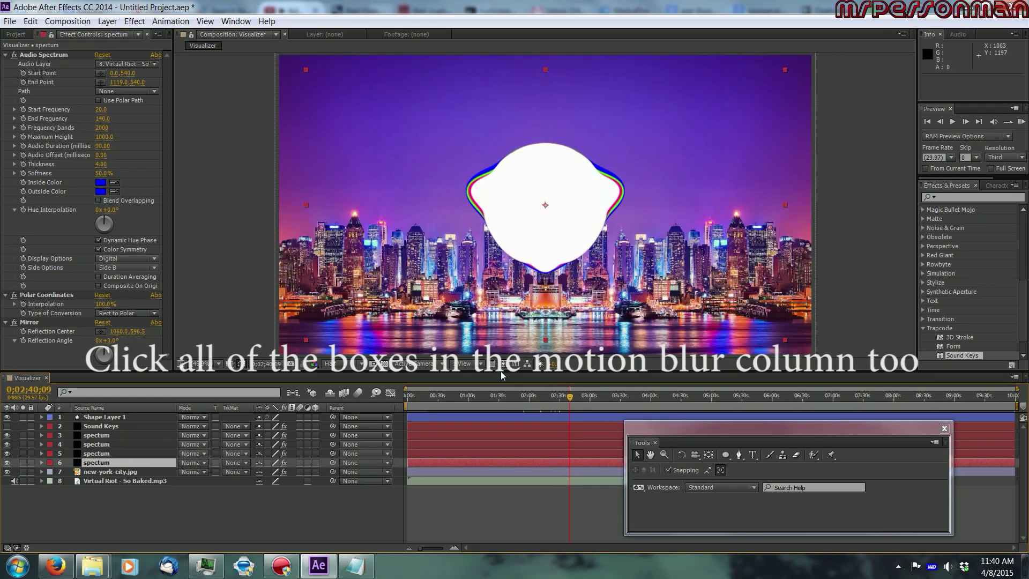
Step: Create a new solid layer named 'particles'
right_click(73, 503)
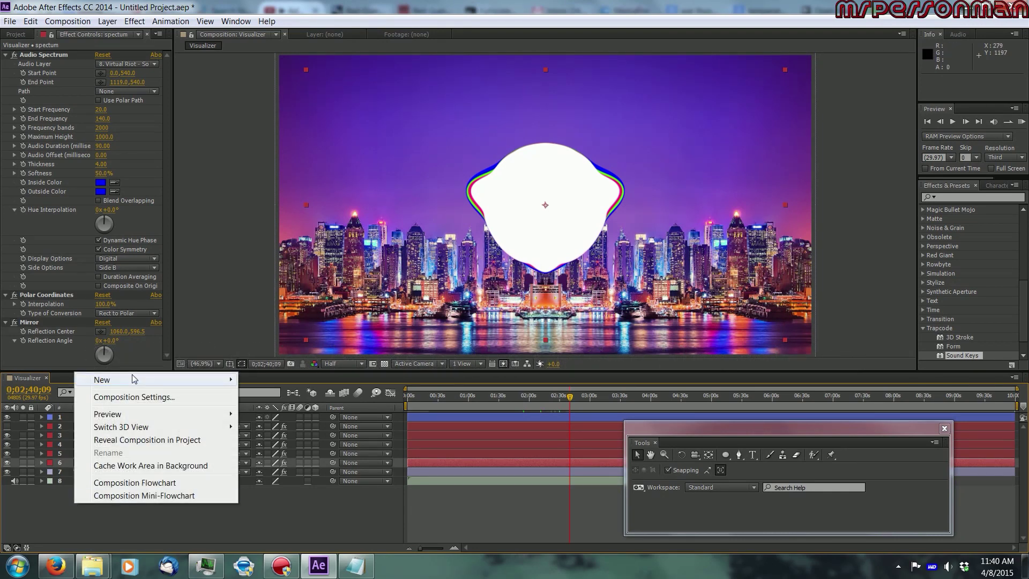
mouse_move(134, 378)
click(267, 409)
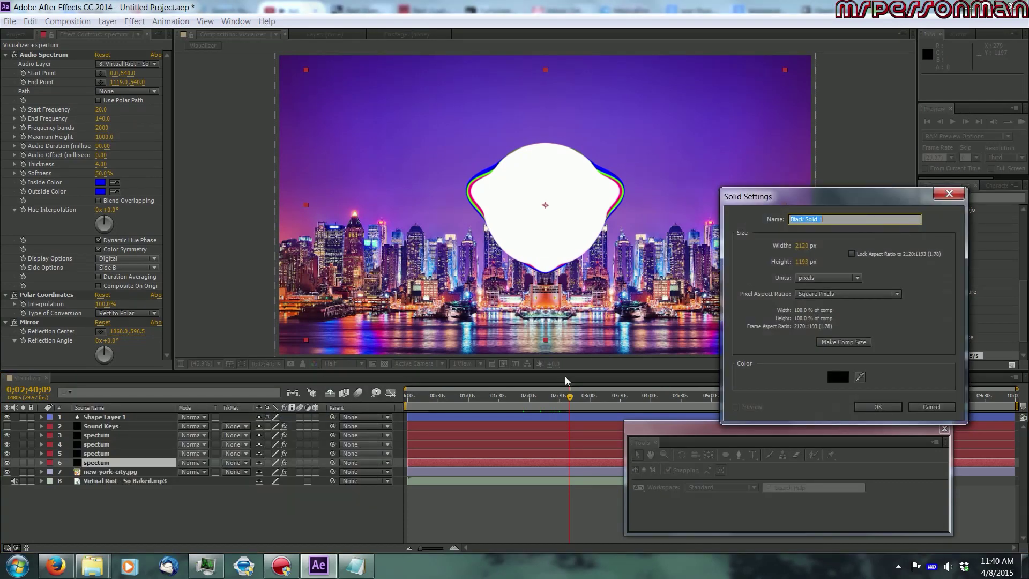
text(particles)
click(878, 406)
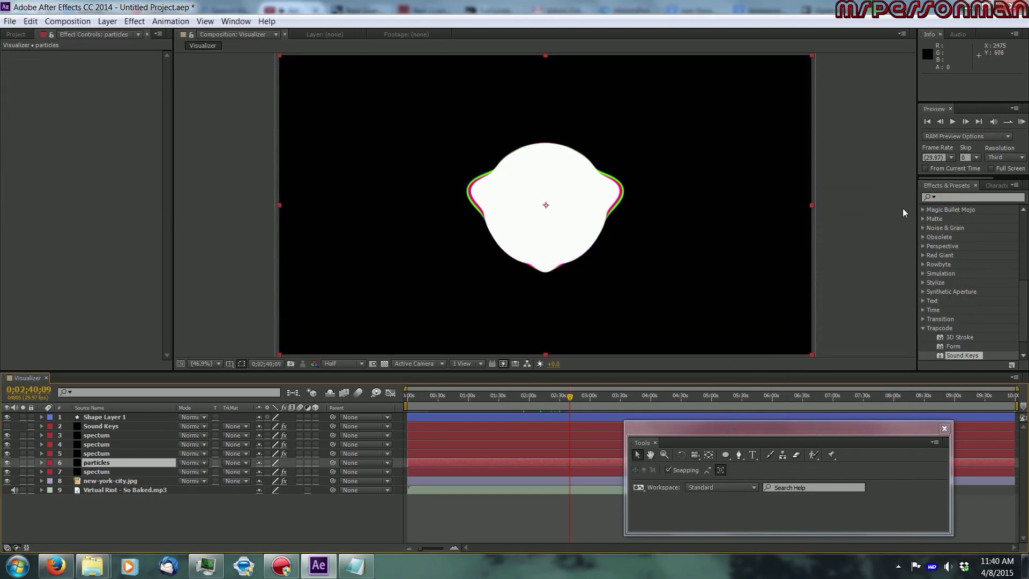
Step: Apply CC Particle Systems II to the particles layer
click(971, 197)
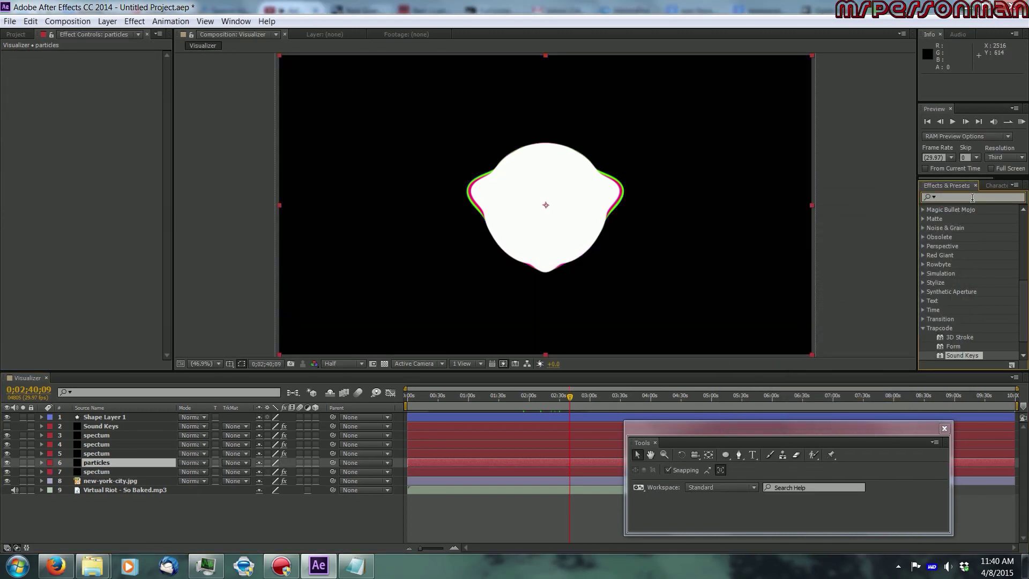
text(cc pa)
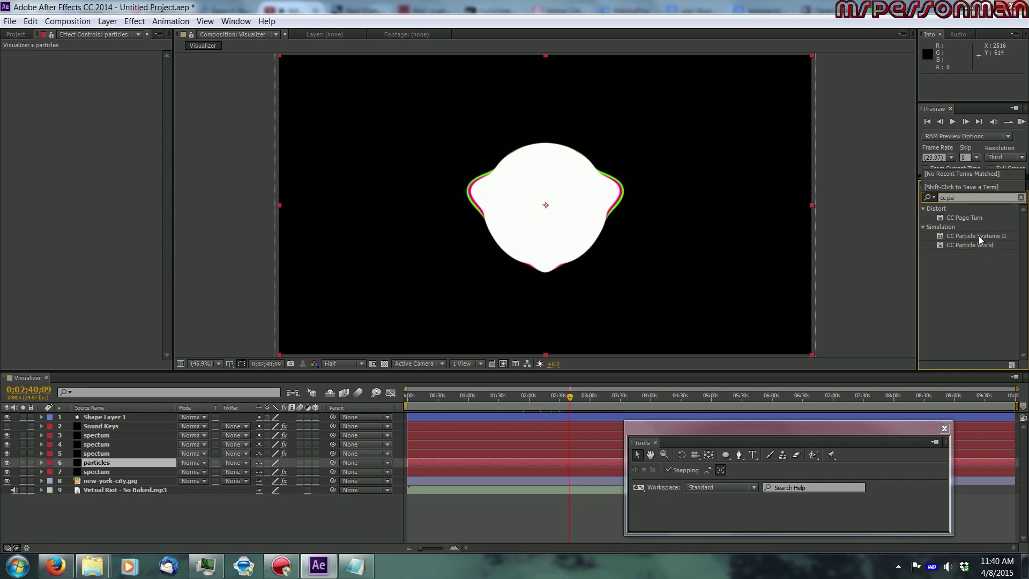
drag(979, 235, 127, 415)
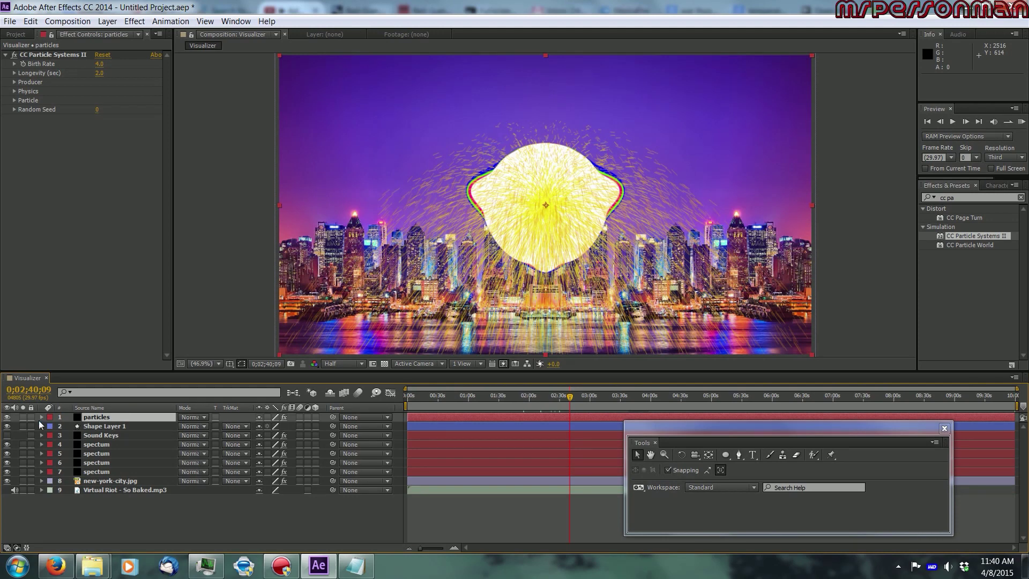
Step: Solo the particles layer and set both Birth and Death Color to white
click(23, 417)
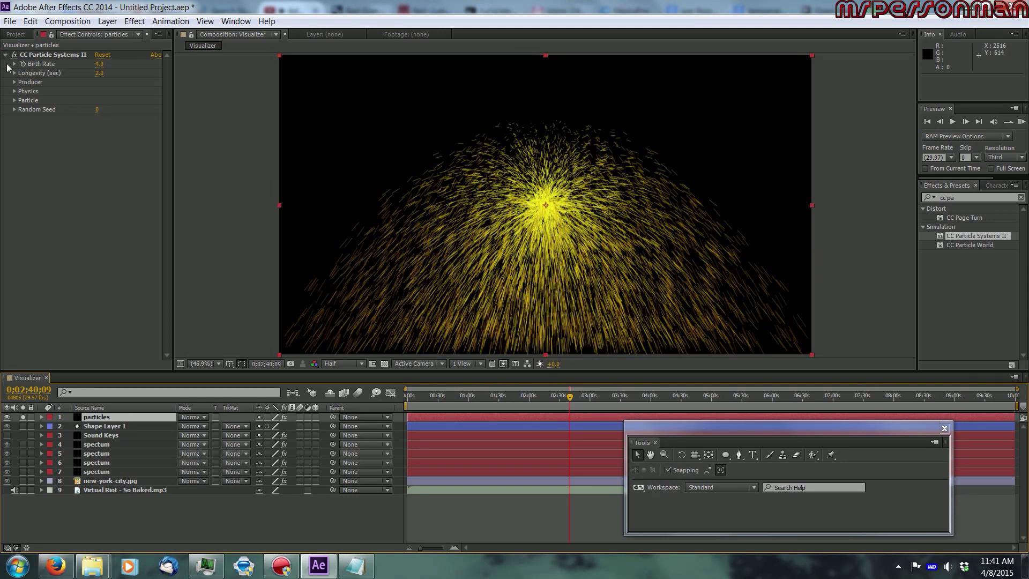
click(14, 101)
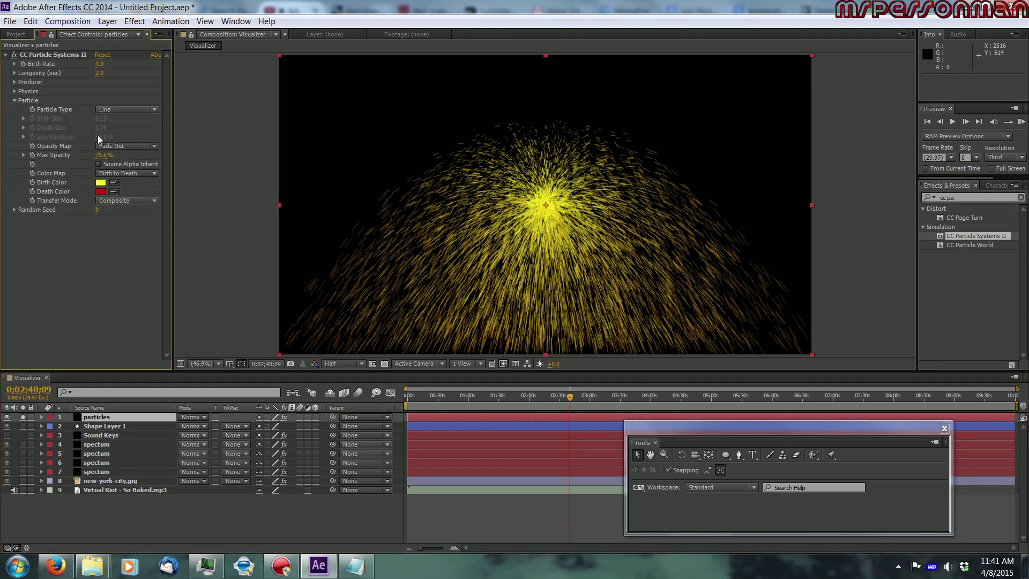
click(100, 182)
drag(161, 407, 60, 265)
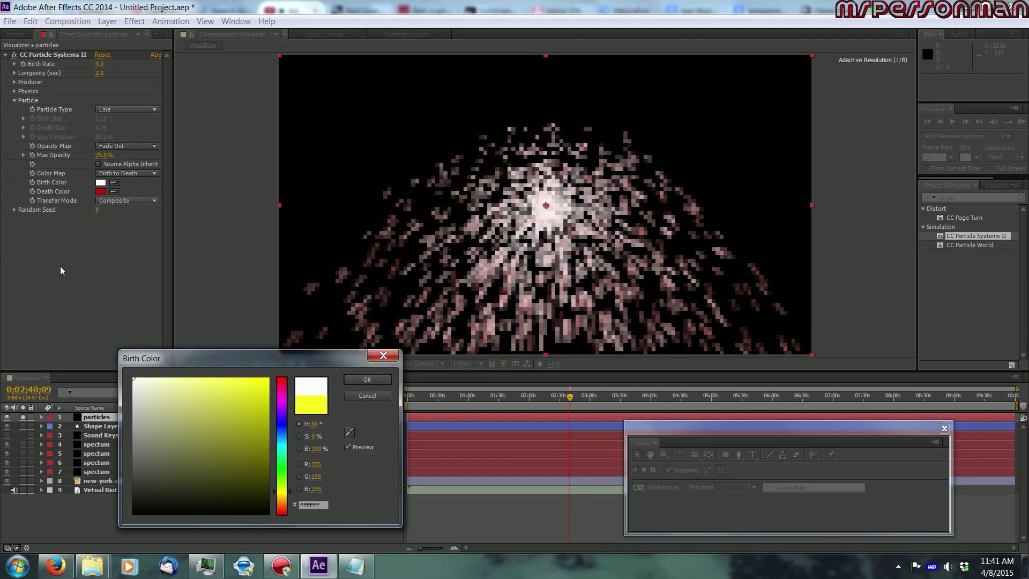
click(367, 379)
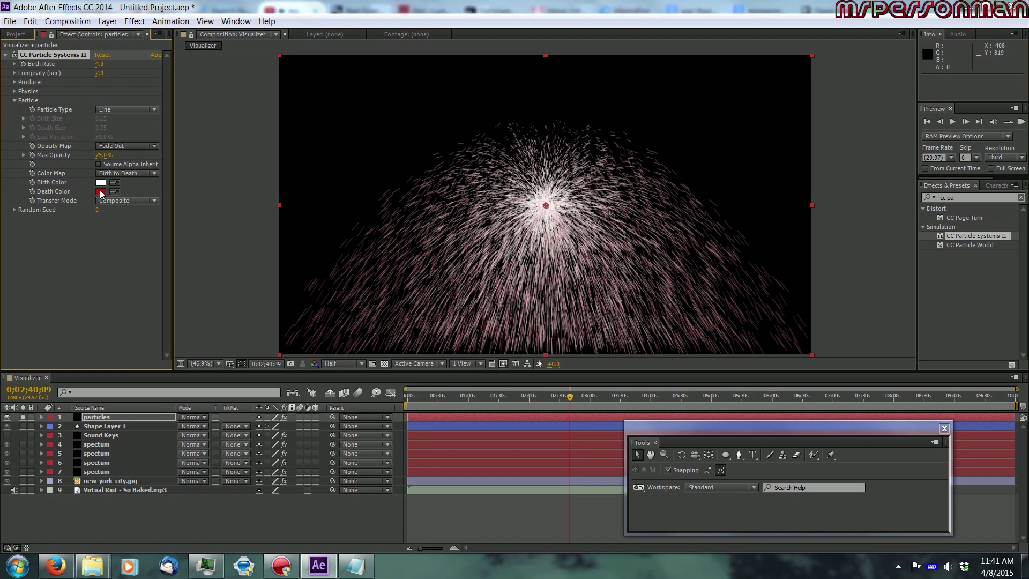
click(100, 192)
click(150, 440)
drag(150, 441, 133, 378)
click(367, 378)
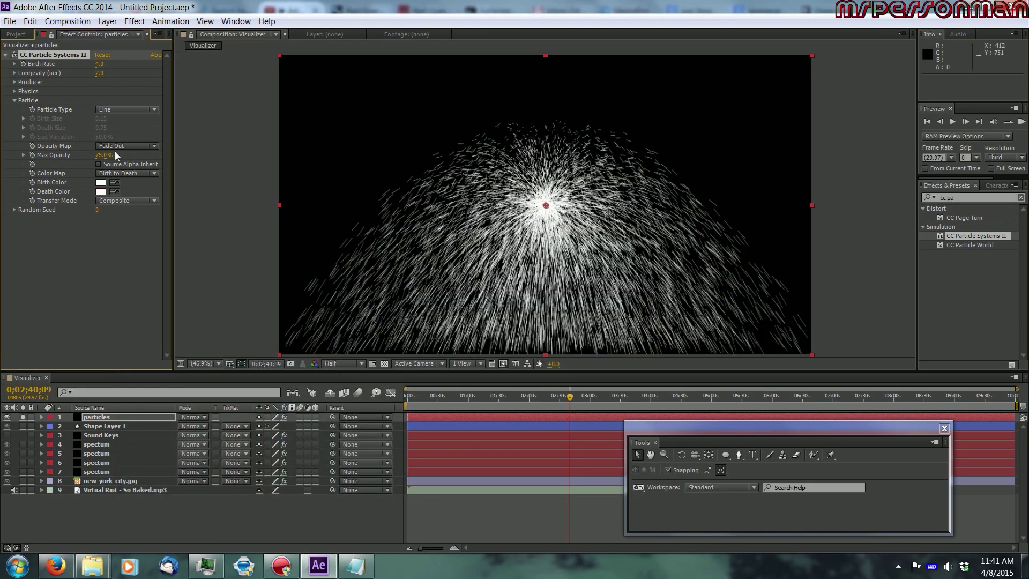
Step: Set the Particle Type to Faded Sphere and Death Size to 0.25
click(115, 113)
click(134, 163)
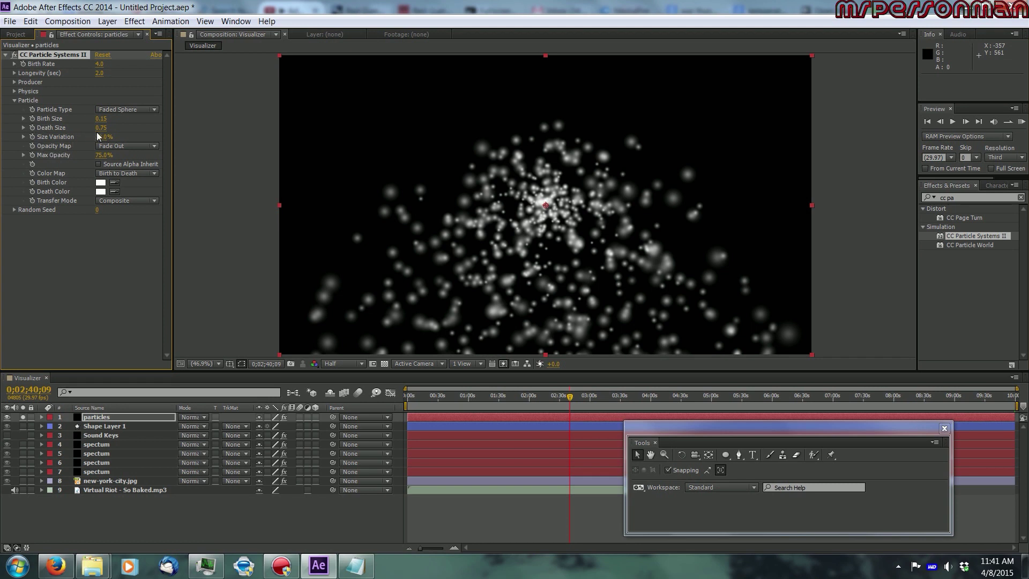
click(102, 128)
text(50)
key(Return)
key(ctrl+z)
click(15, 101)
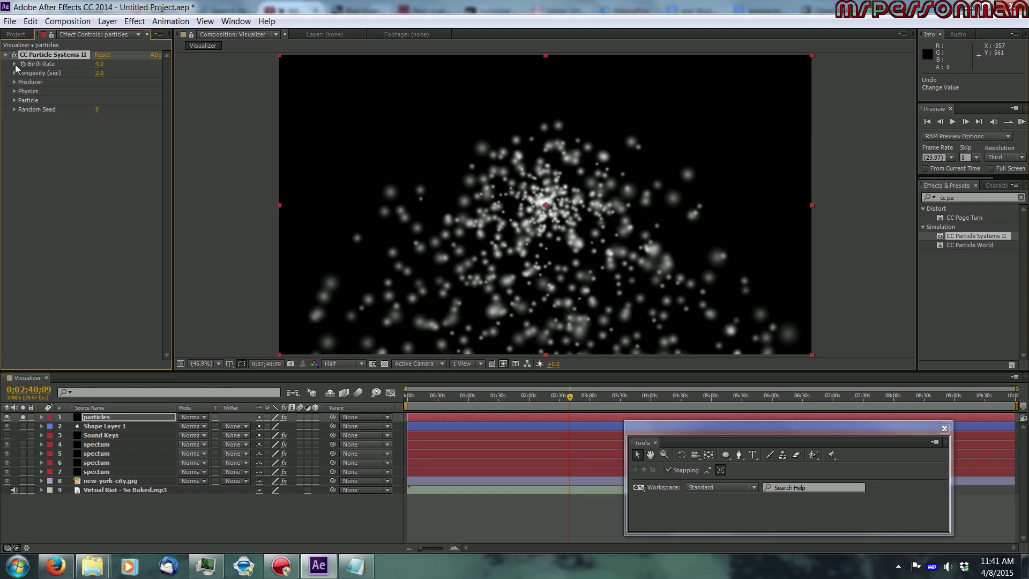
click(99, 64)
click(14, 100)
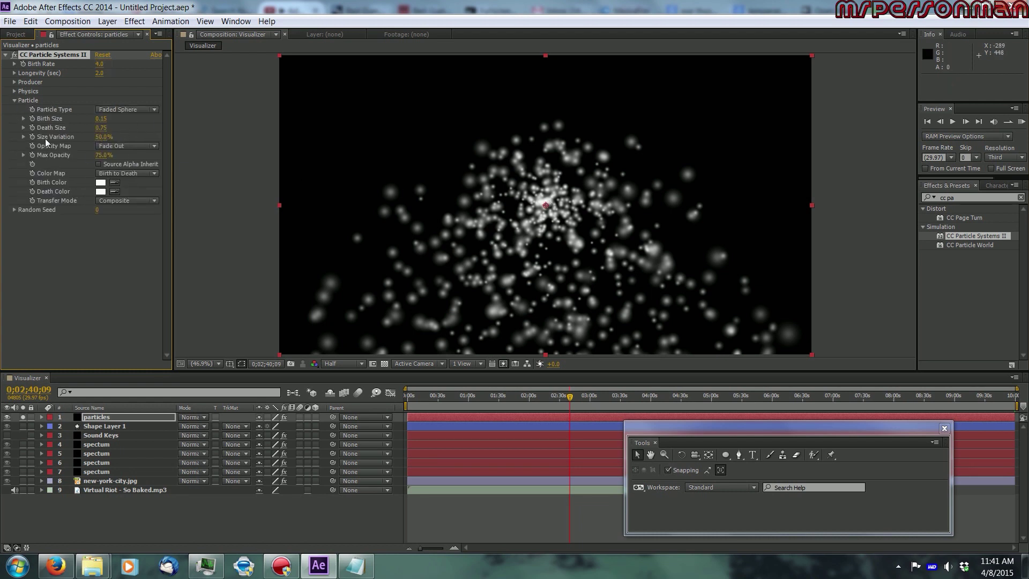
click(101, 128)
text(.25)
key(Return)
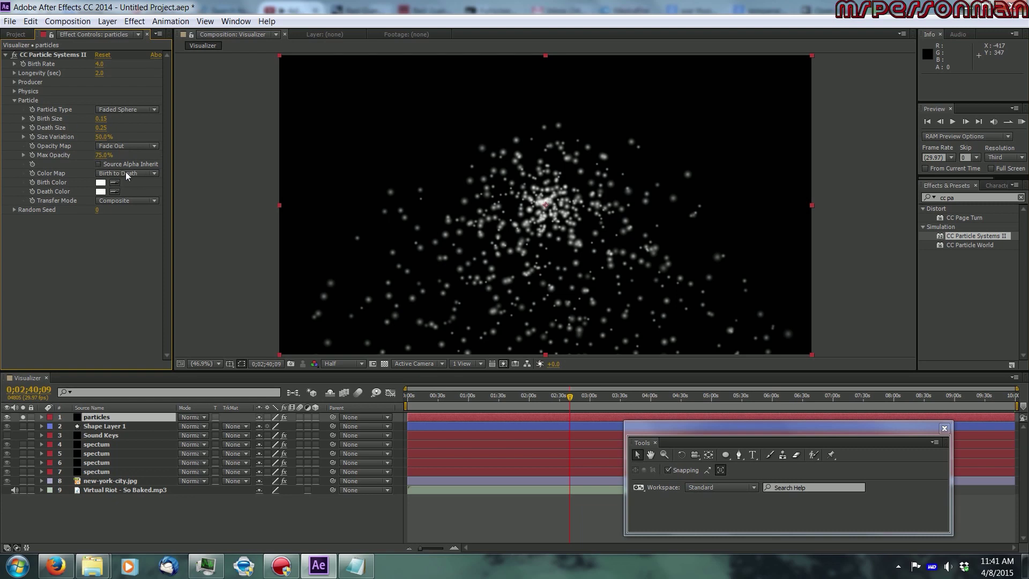
Step: Expand Producer and Physics, keep the Explosive animation, and set Gravity to 0
click(12, 101)
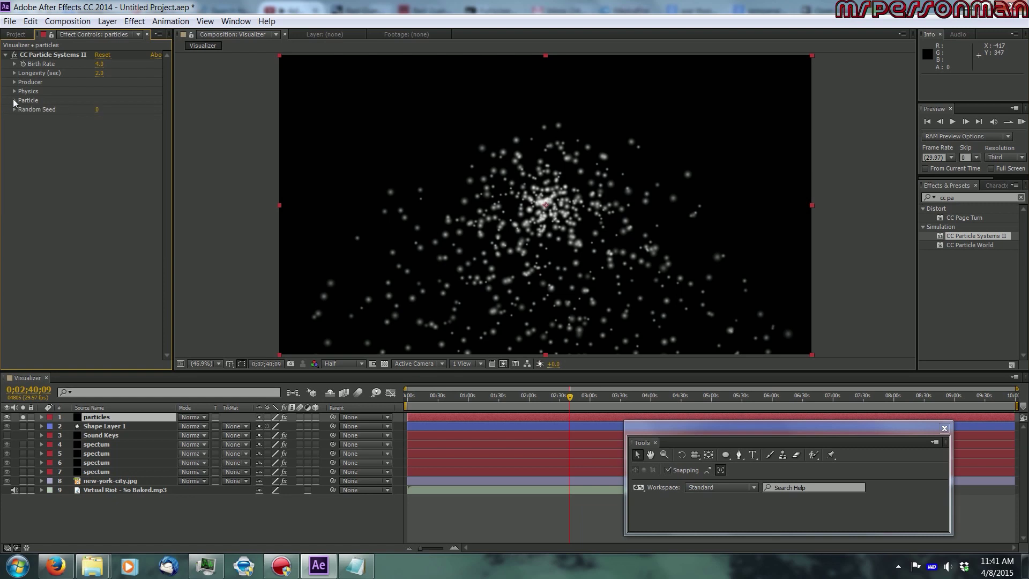
click(14, 91)
click(15, 91)
click(15, 82)
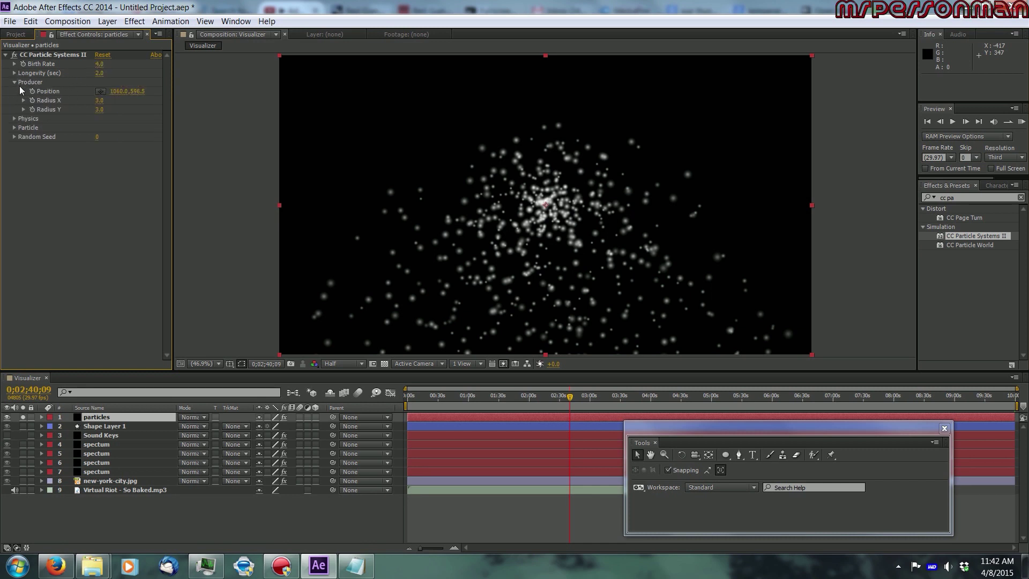
click(14, 119)
click(105, 128)
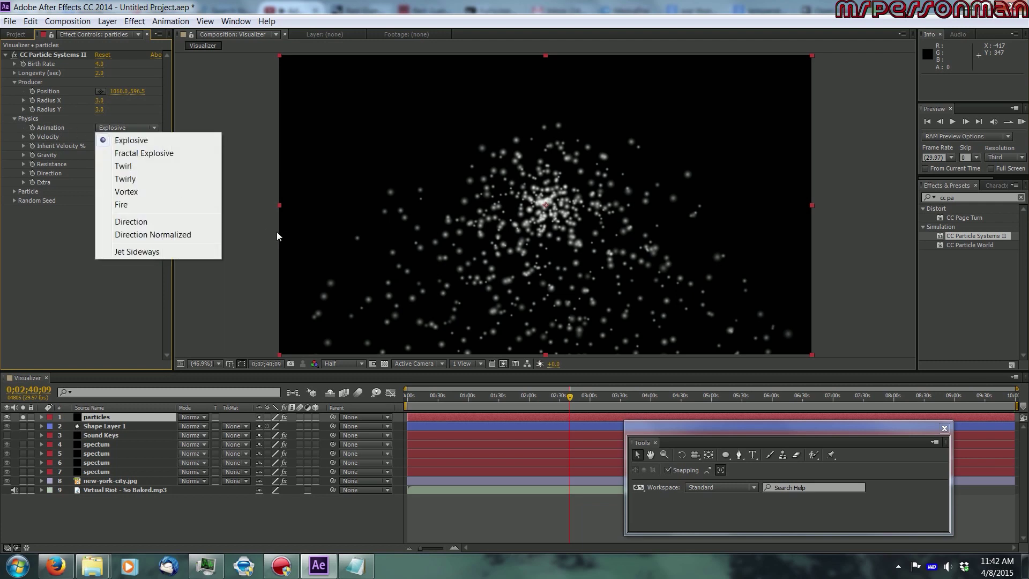
click(68, 326)
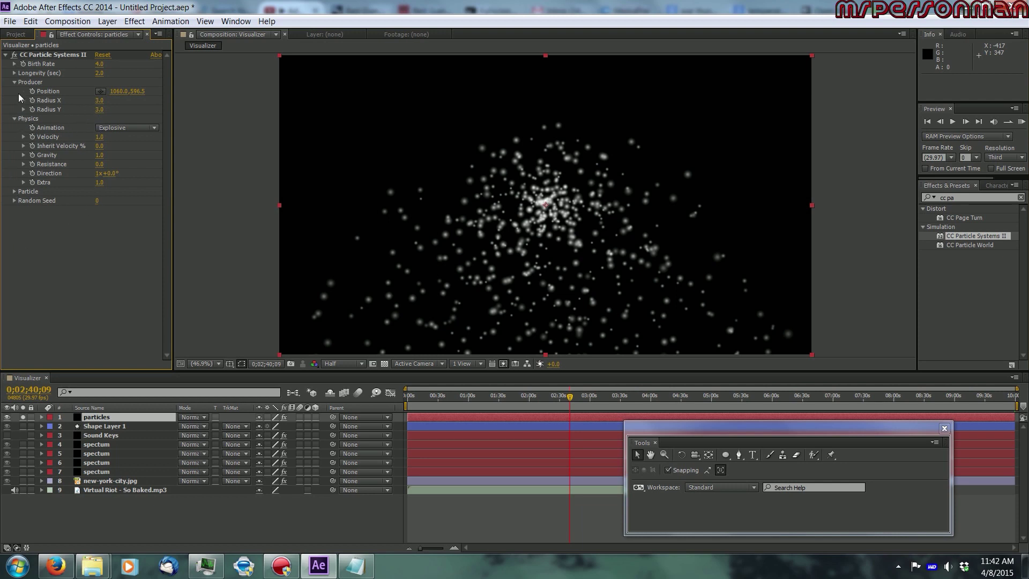
click(100, 155)
text(0)
key(Return)
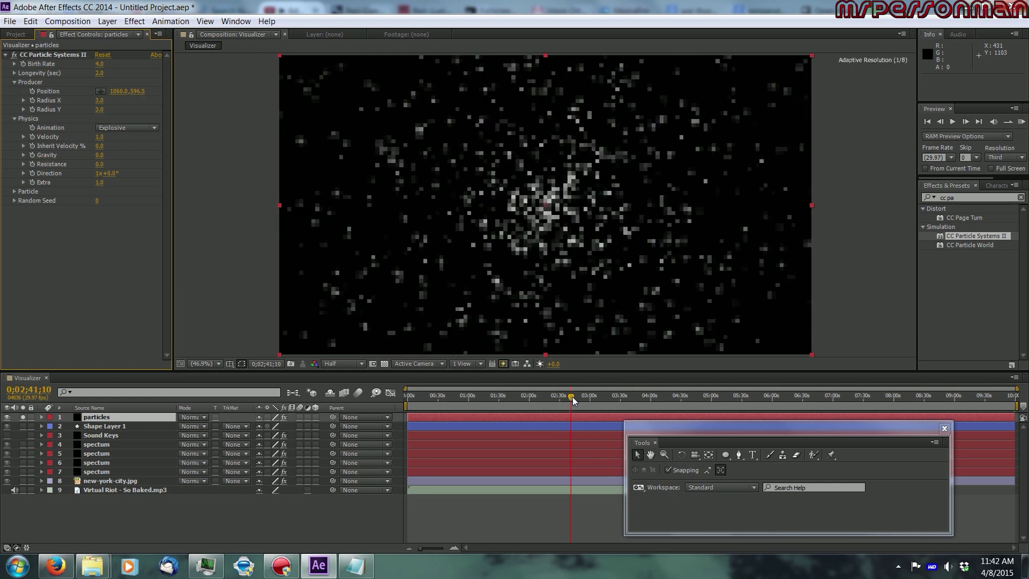
click(584, 399)
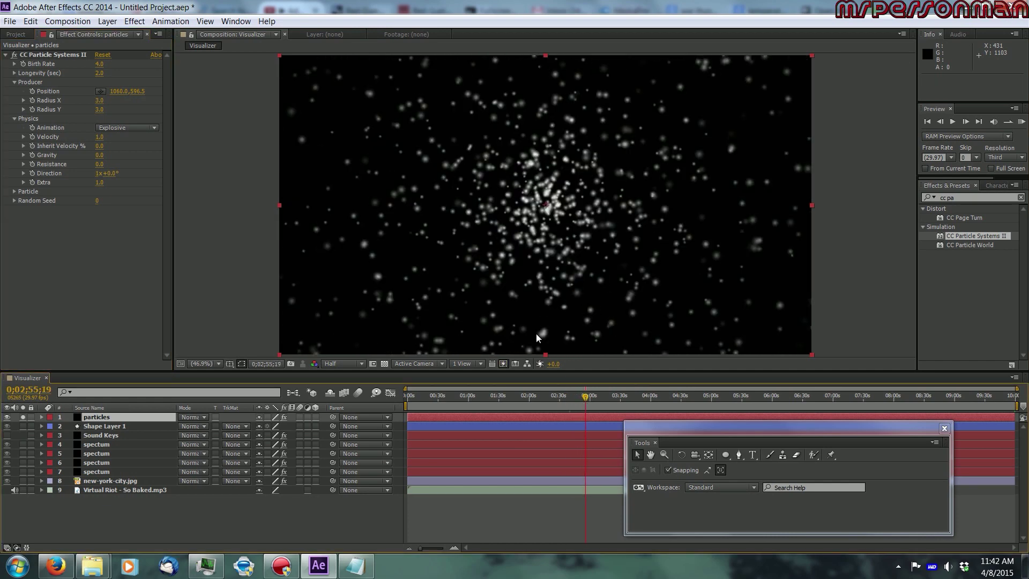
Step: Set Birth Rate to 1.5, Longevity to 3.0 and Radius X to 85
drag(100, 63, 88, 62)
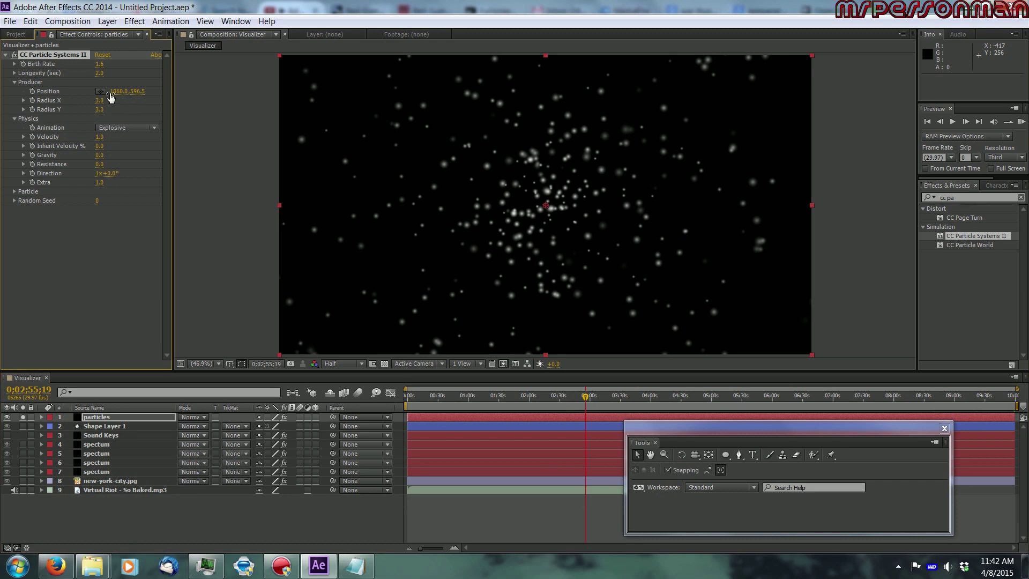
click(100, 63)
text(1)
click(107, 238)
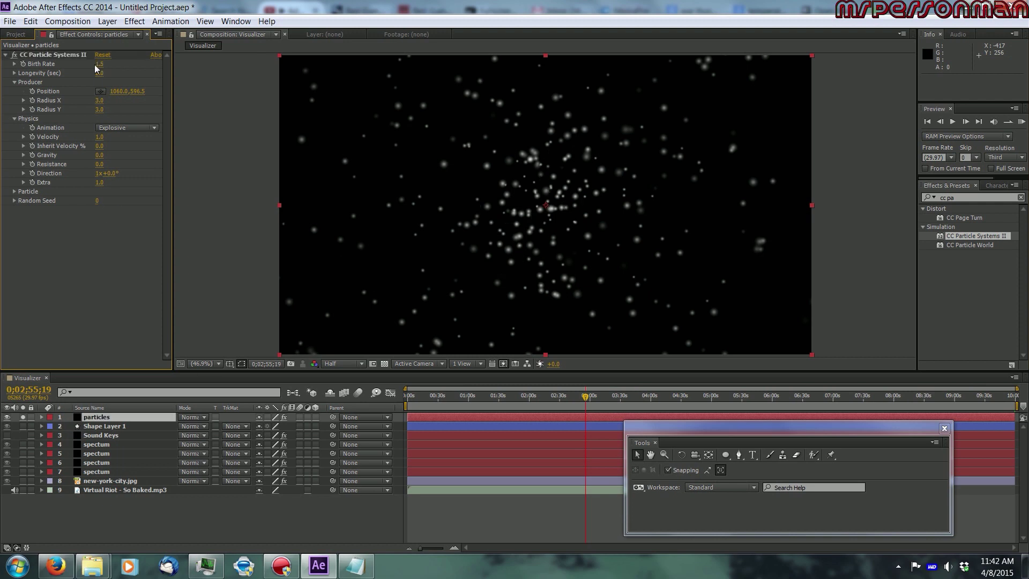
drag(99, 75, 104, 72)
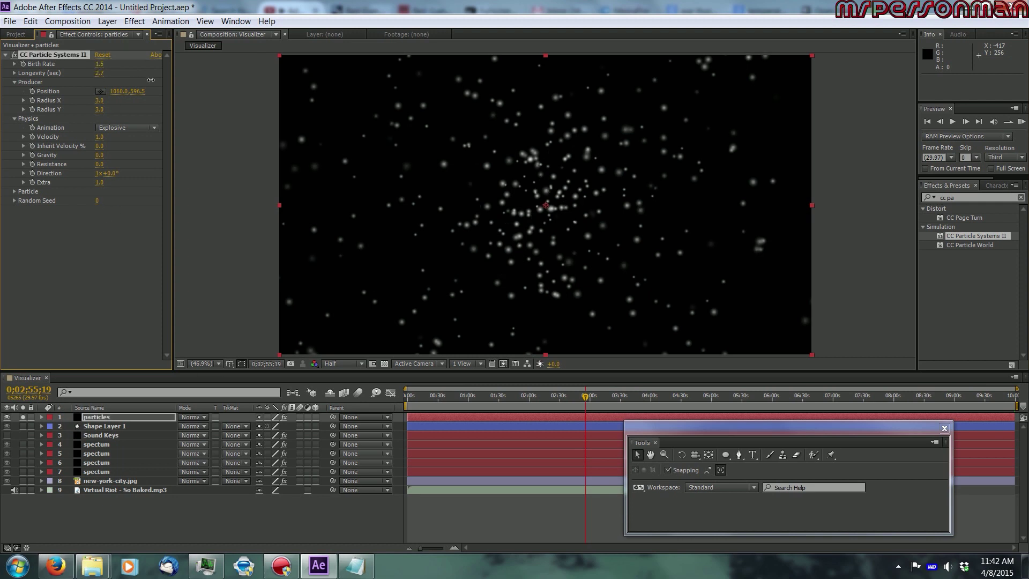
drag(158, 80, 161, 81)
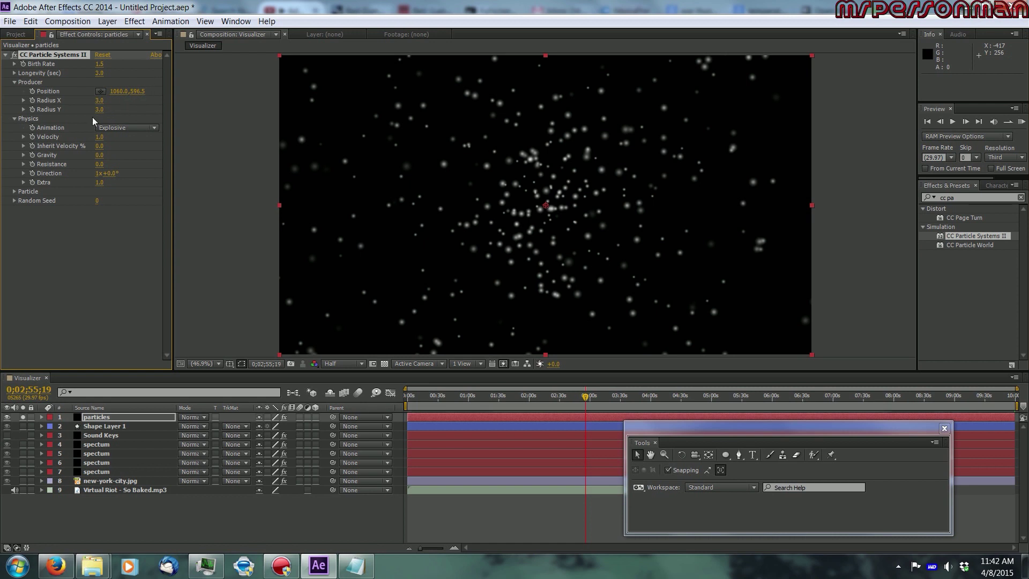
drag(102, 103, 145, 95)
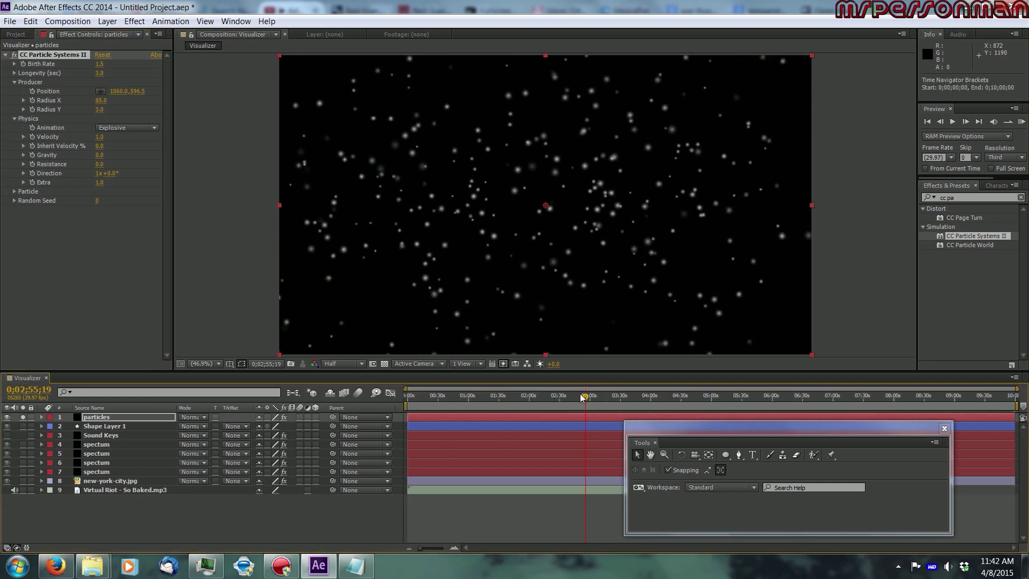
Step: Zoom the timeline around 2:55, check a few frames, and RAM-preview the particles
drag(420, 548, 445, 548)
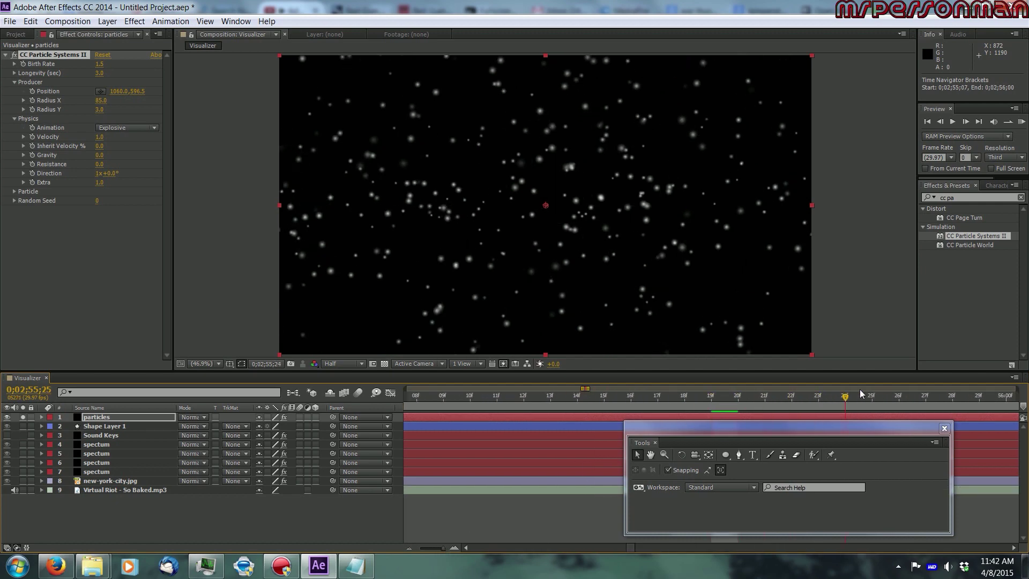
click(818, 397)
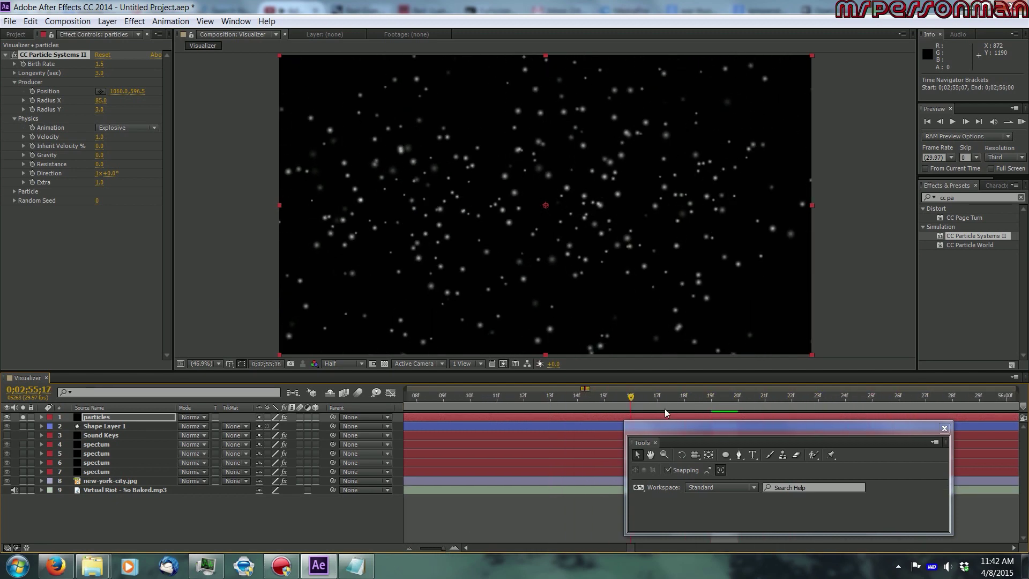
click(951, 405)
drag(951, 405, 753, 394)
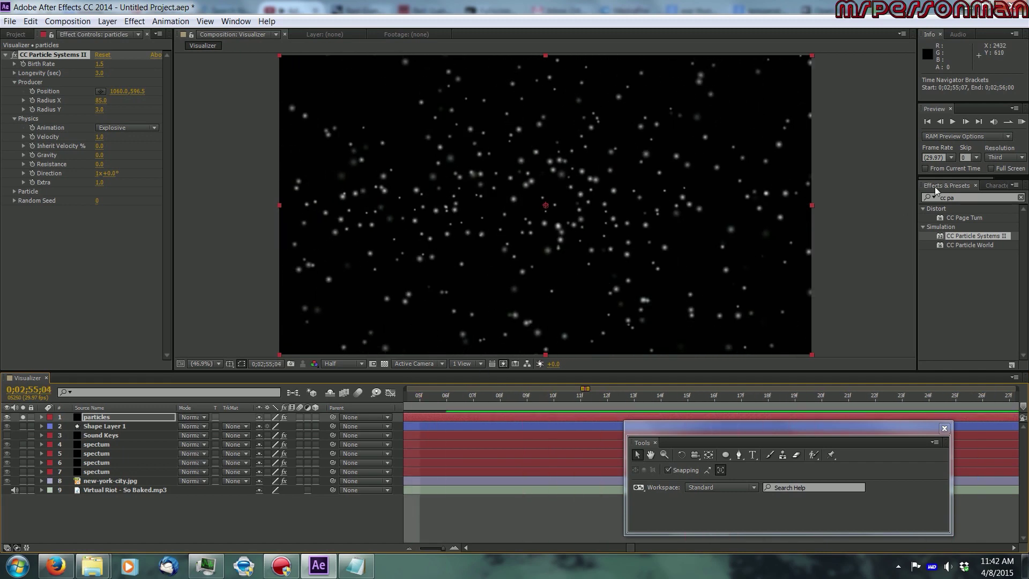
click(1020, 123)
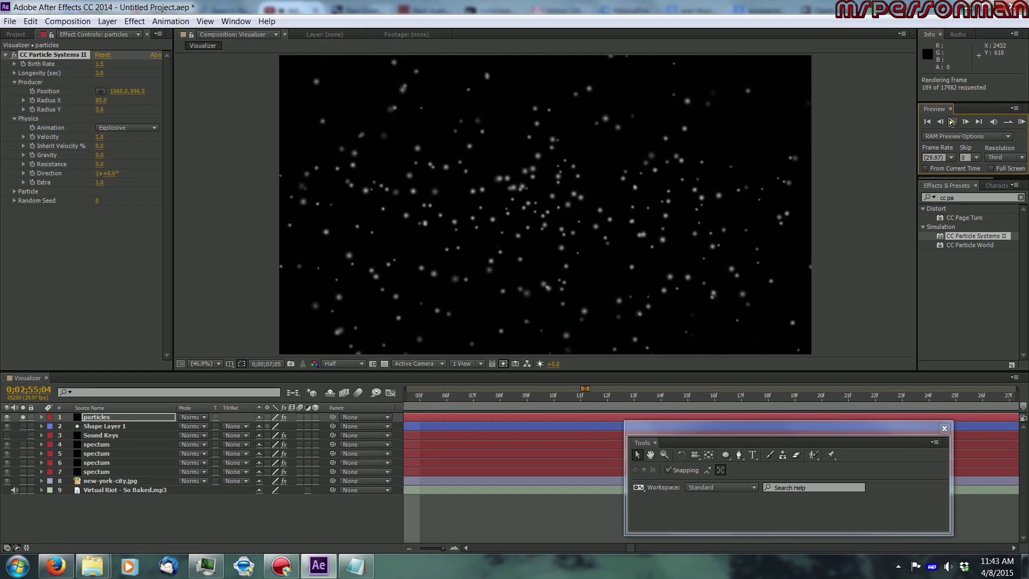
click(953, 122)
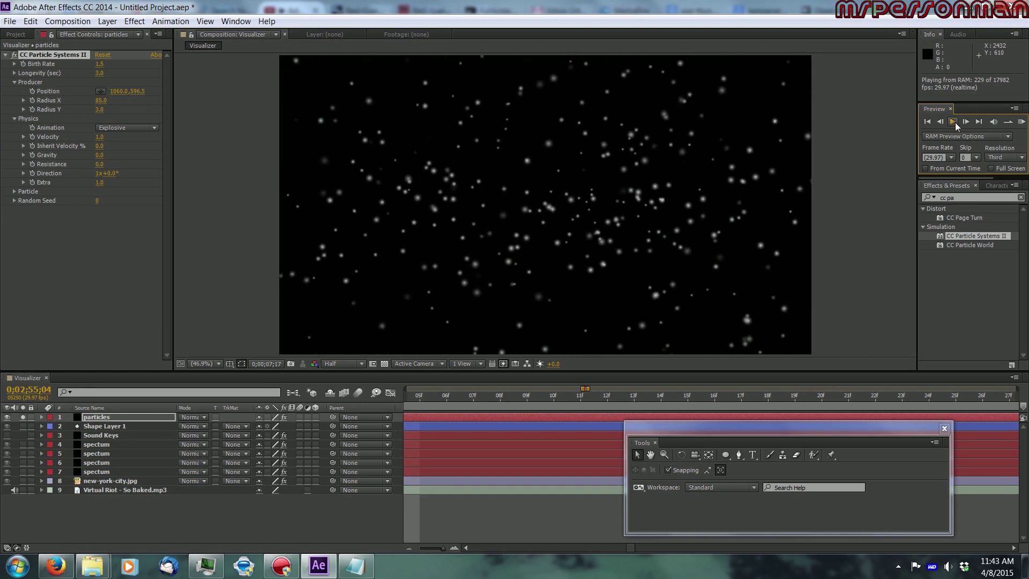
click(954, 122)
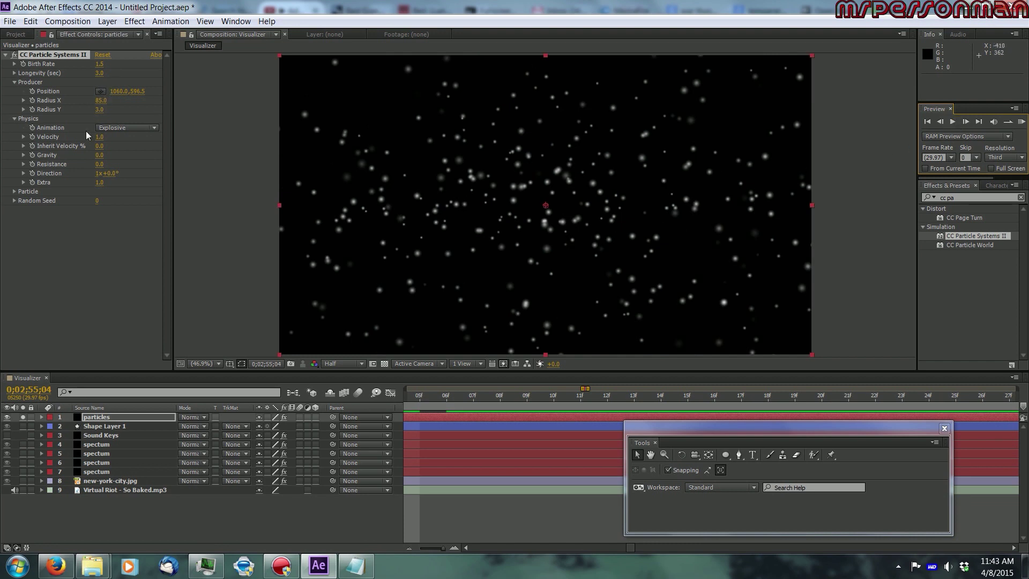
drag(99, 137, 72, 138)
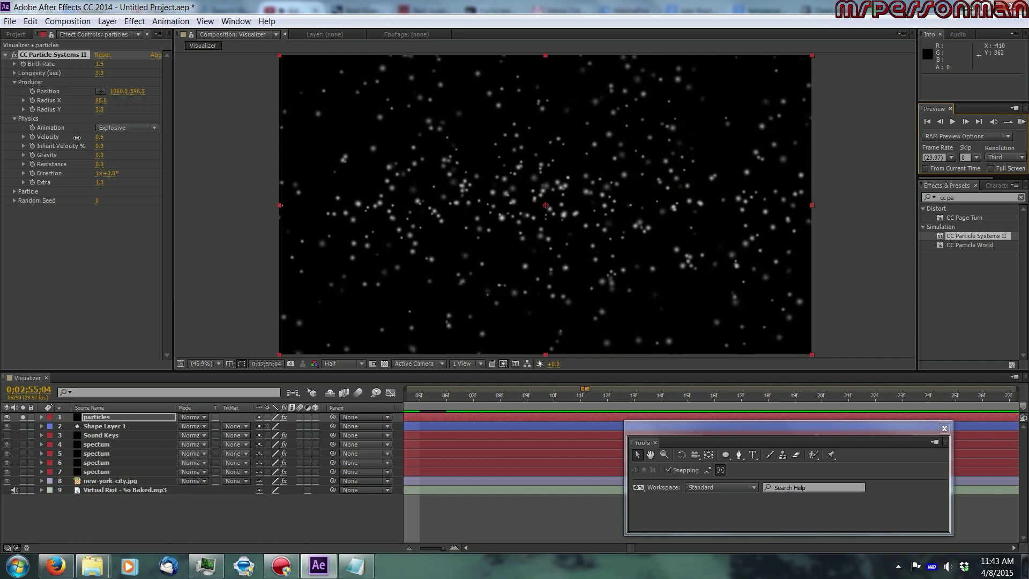
click(1021, 122)
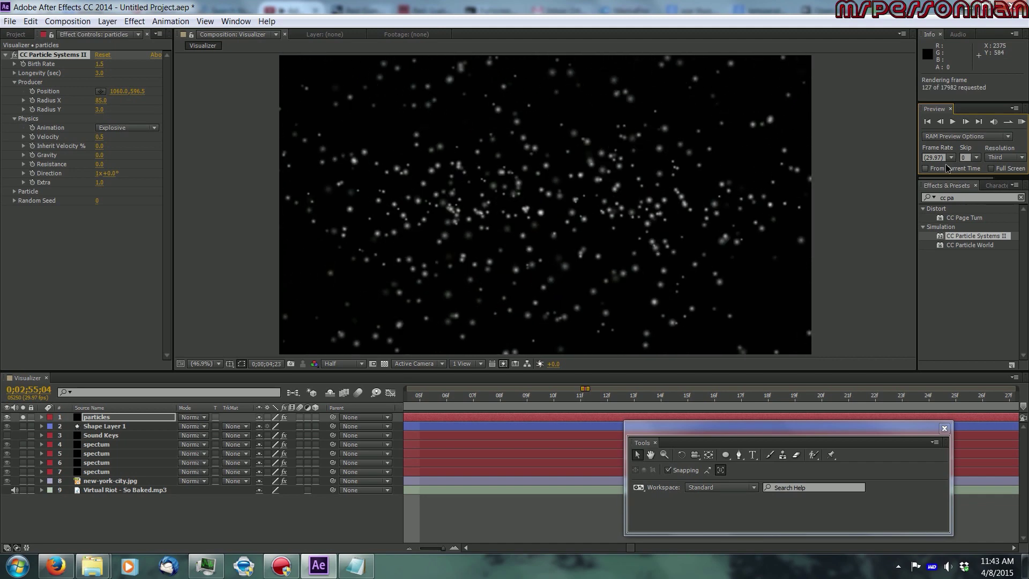
click(953, 122)
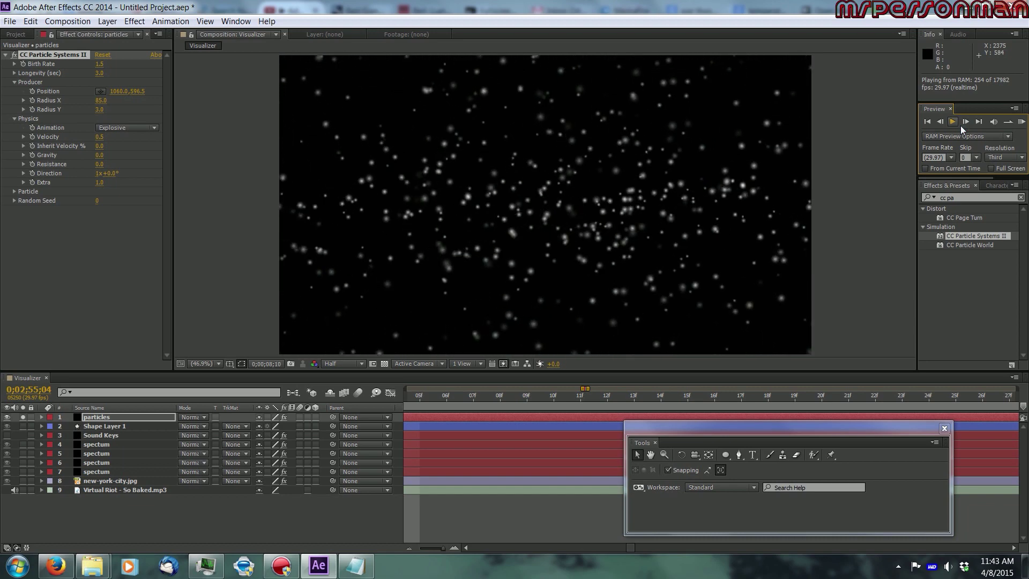
key(space)
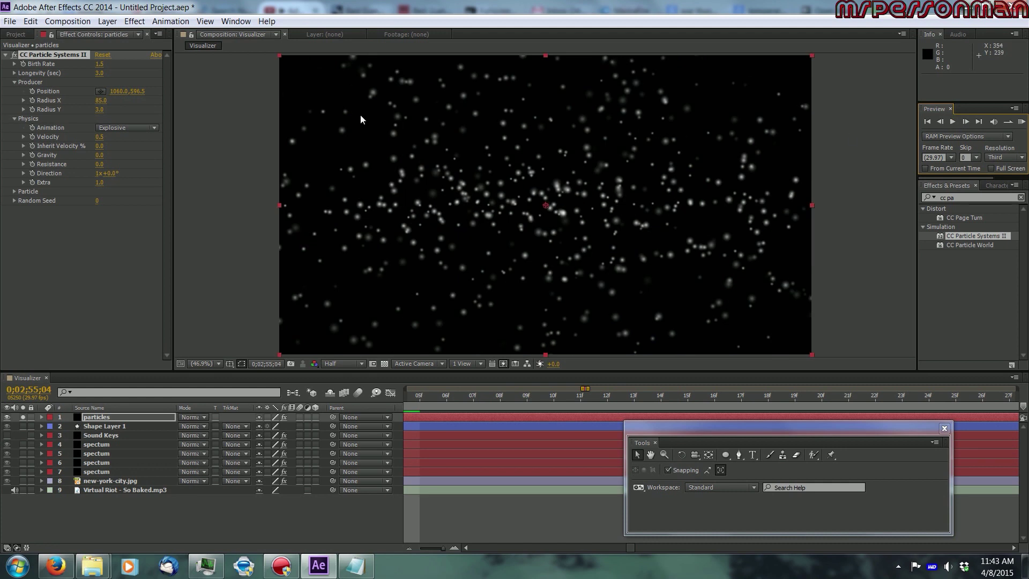
Step: Lower the particle Velocity to 0.3
click(99, 136)
text(.)
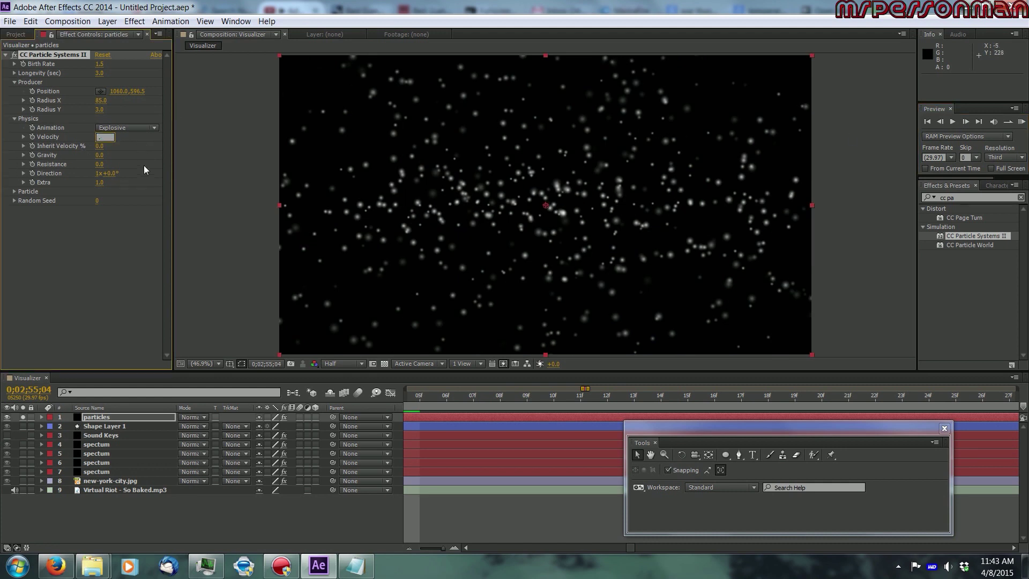
text(1)
key(Return)
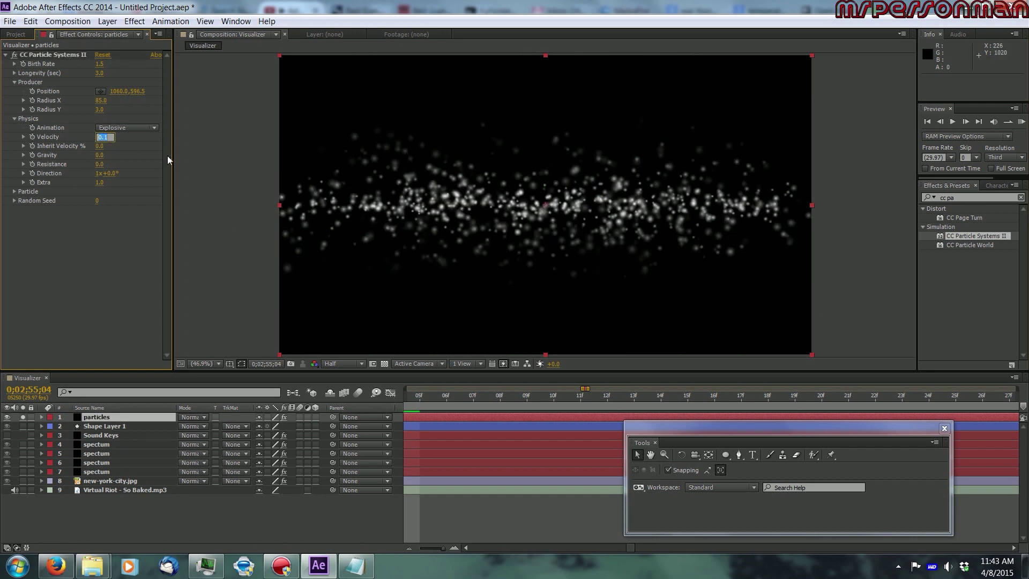
text(.2)
key(Return)
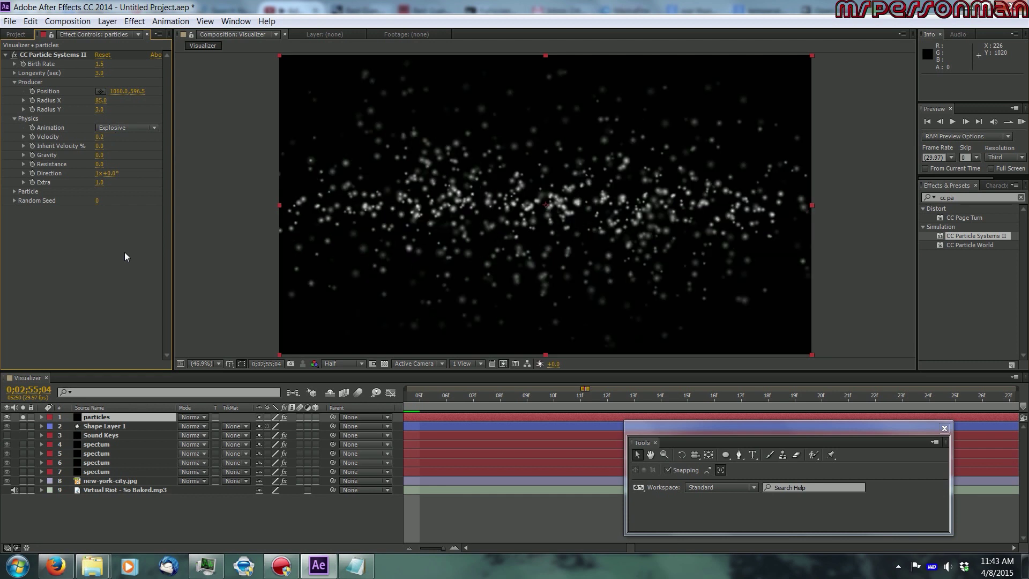
click(99, 136)
text(.3)
key(Return)
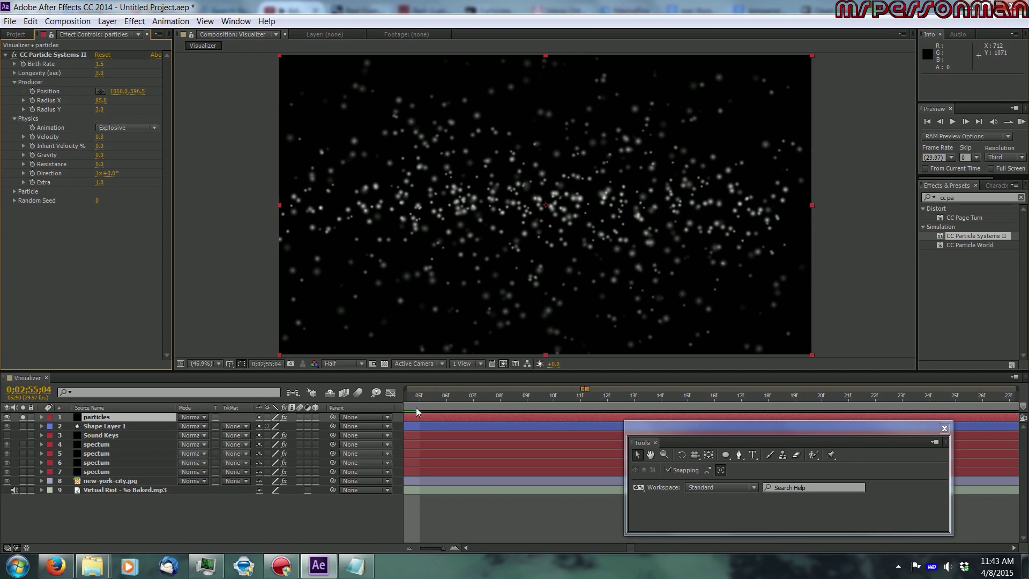
click(523, 395)
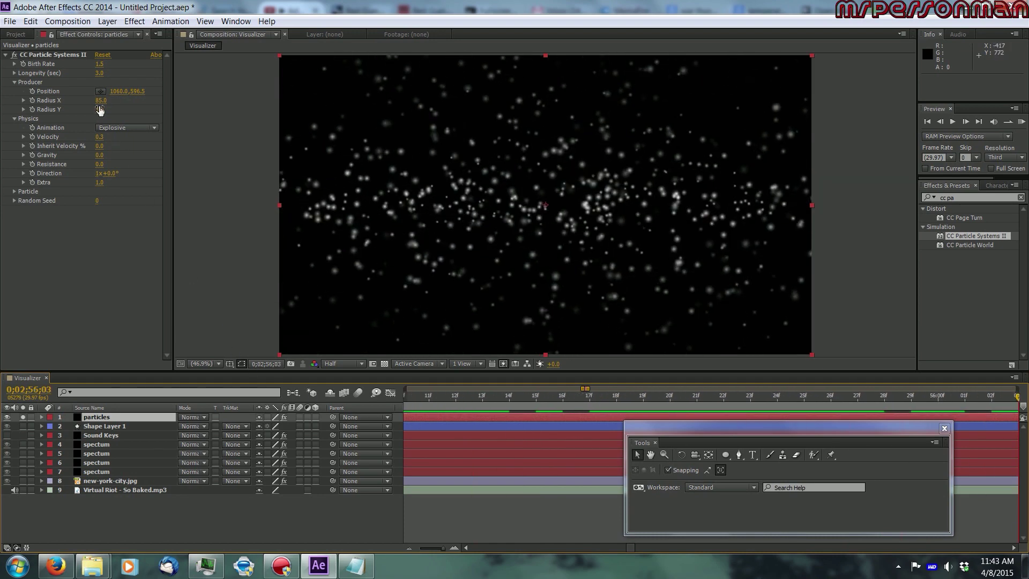
Step: Narrow Radius X to 62 and extend Longevity to 5.0, keeping Birth Rate 1.5
mouse_move(98, 109)
mouse_down()
mouse_move(118, 106)
mouse_move(72, 101)
mouse_move(86, 101)
mouse_up()
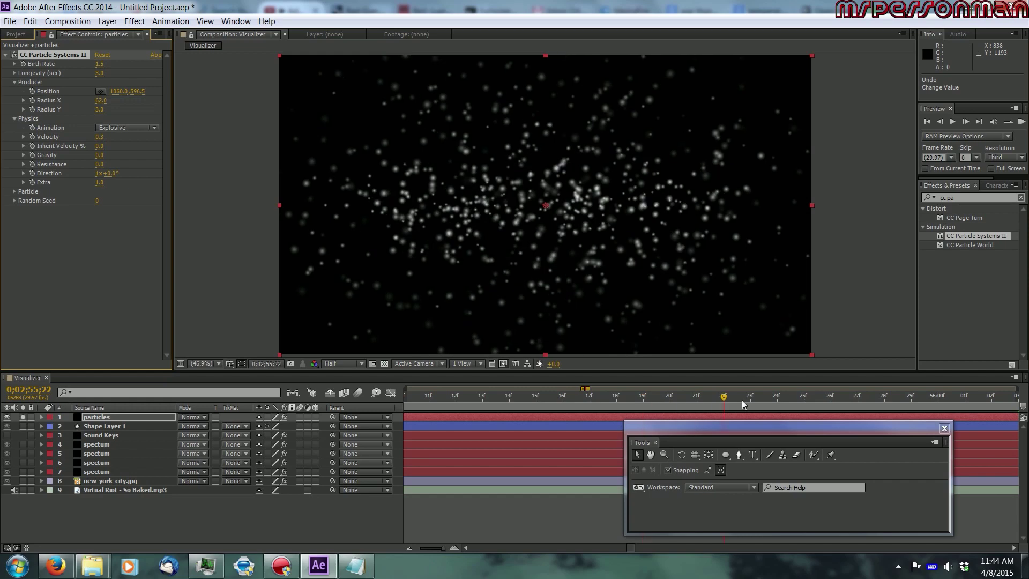
click(101, 65)
key(Return)
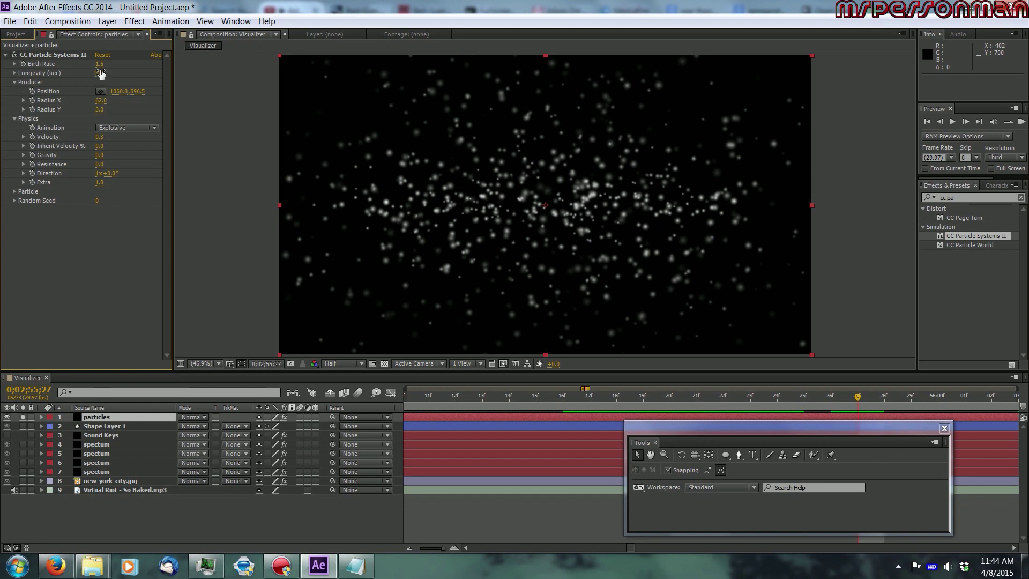
drag(101, 73, 252, 76)
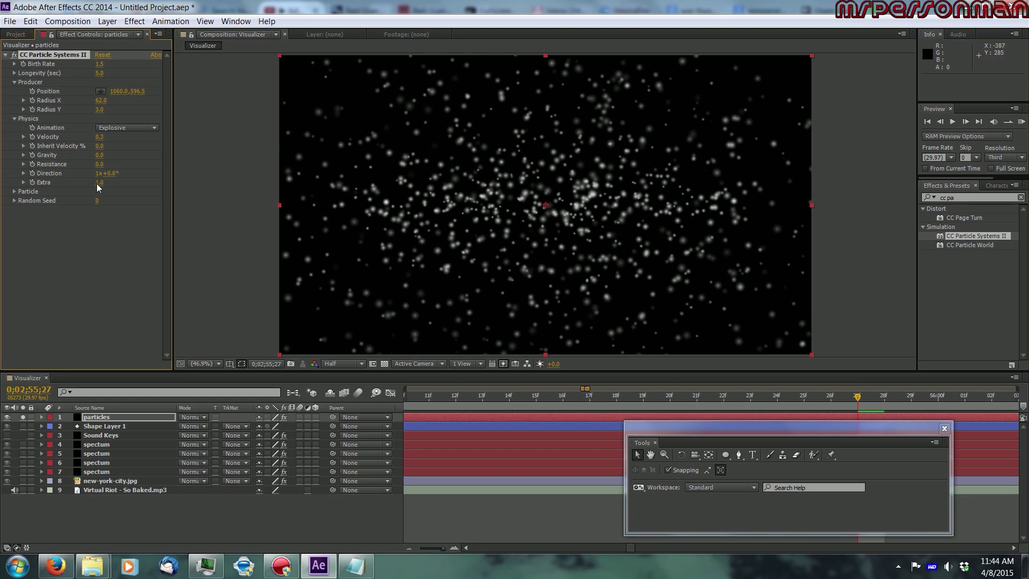
click(119, 127)
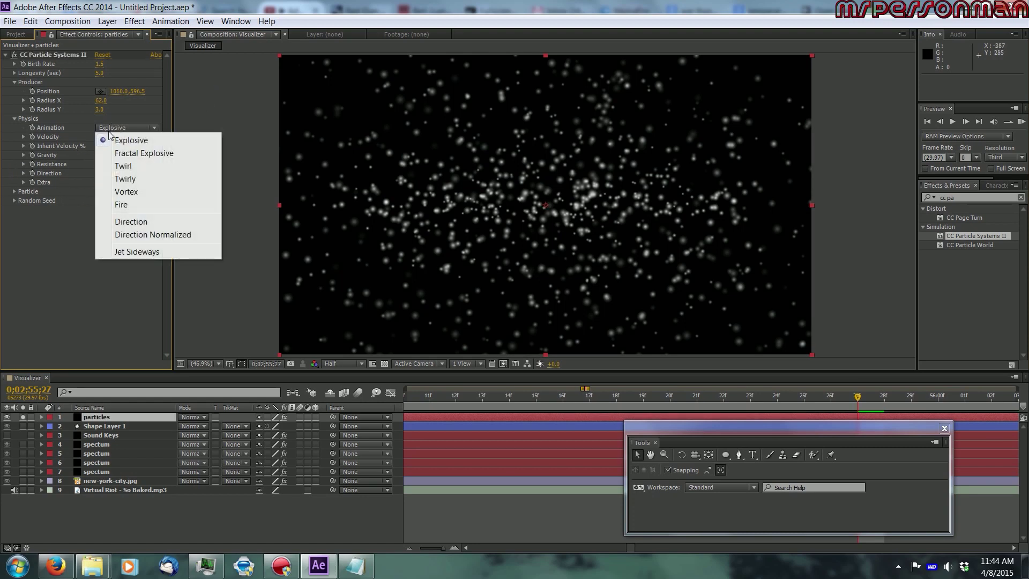
click(123, 222)
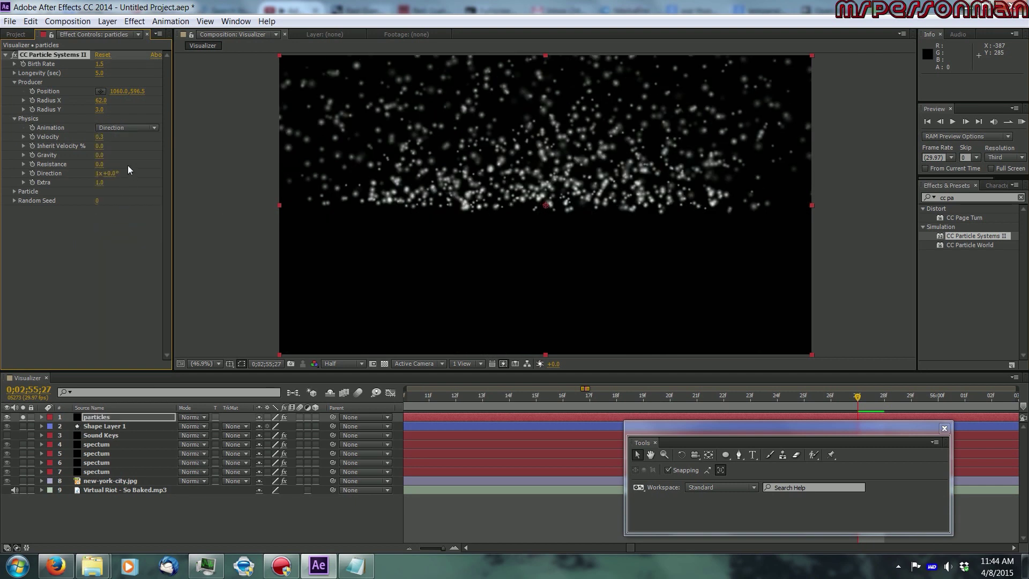
click(134, 127)
click(141, 235)
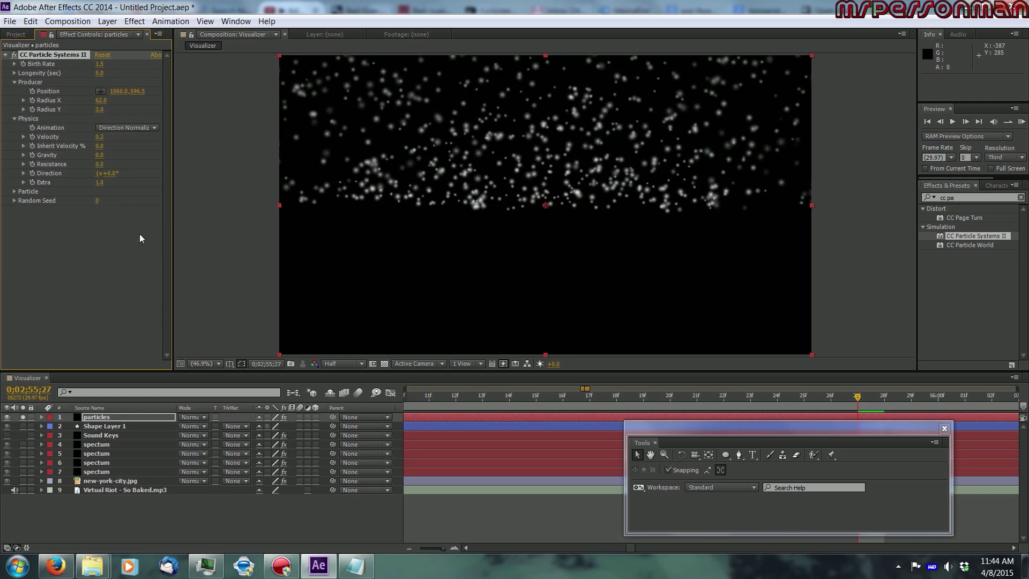
click(135, 127)
click(135, 218)
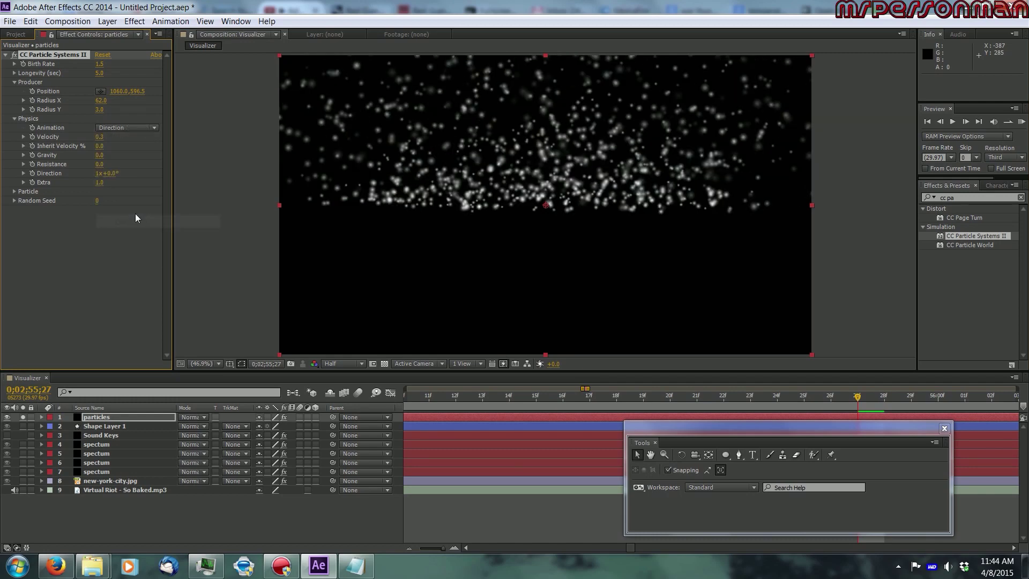
click(134, 127)
click(128, 140)
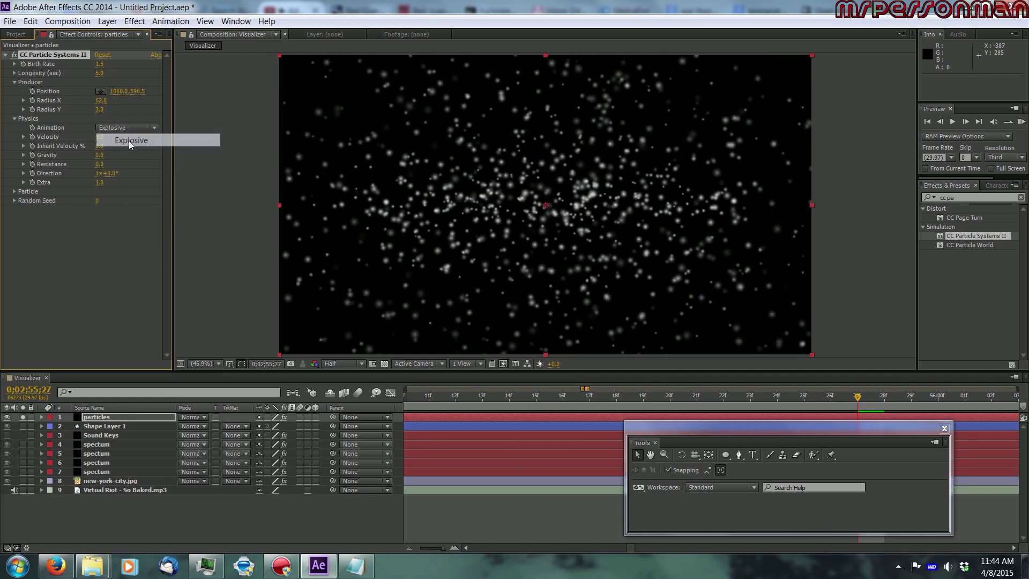
click(22, 417)
Step: Unsolo the particles layer, scrub the time indicator, and RAM-preview the full Visualizer
click(7, 417)
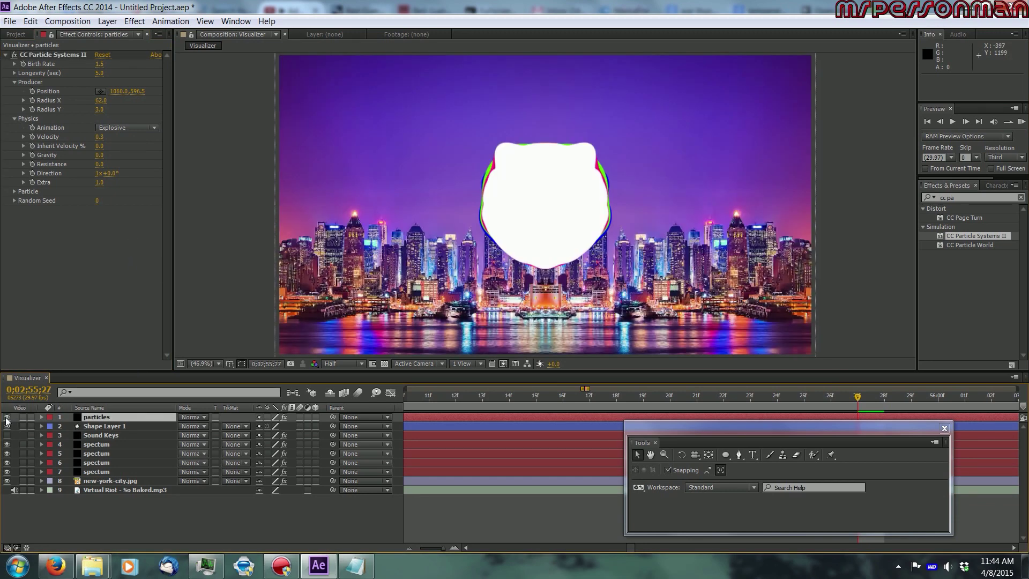
click(7, 416)
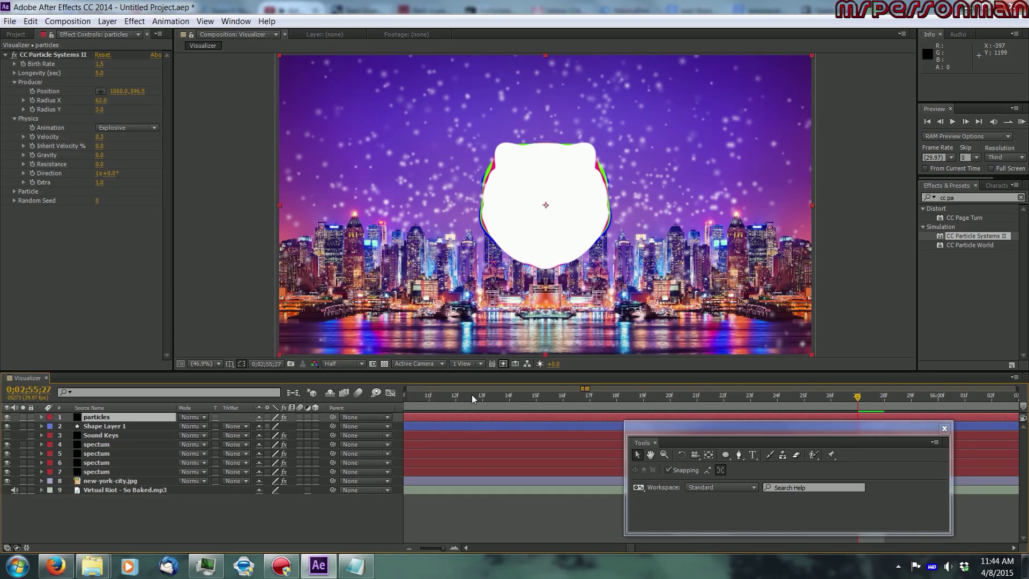
click(509, 397)
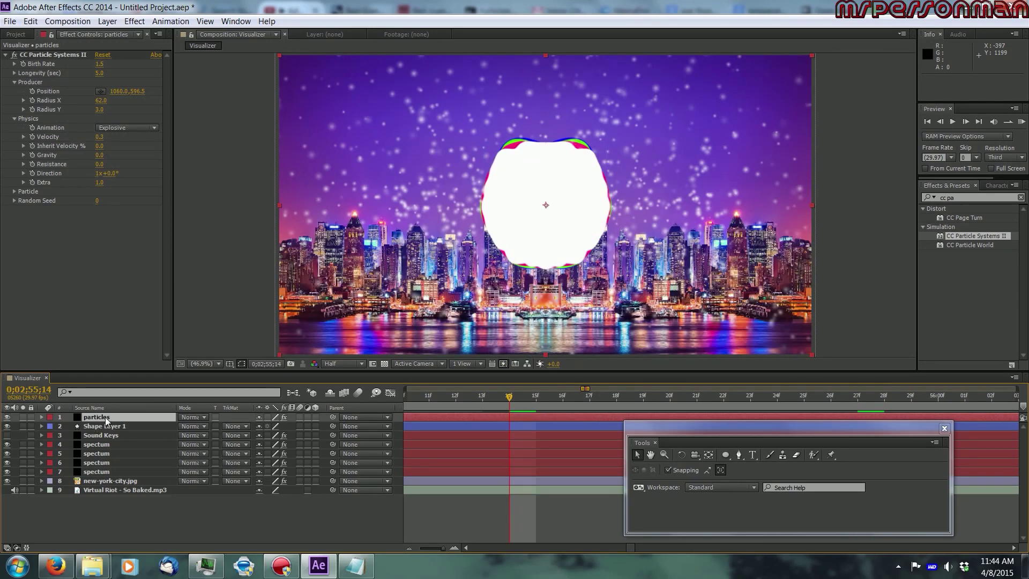
mouse_move(106, 421)
mouse_down()
mouse_move(107, 460)
mouse_move(106, 421)
mouse_up()
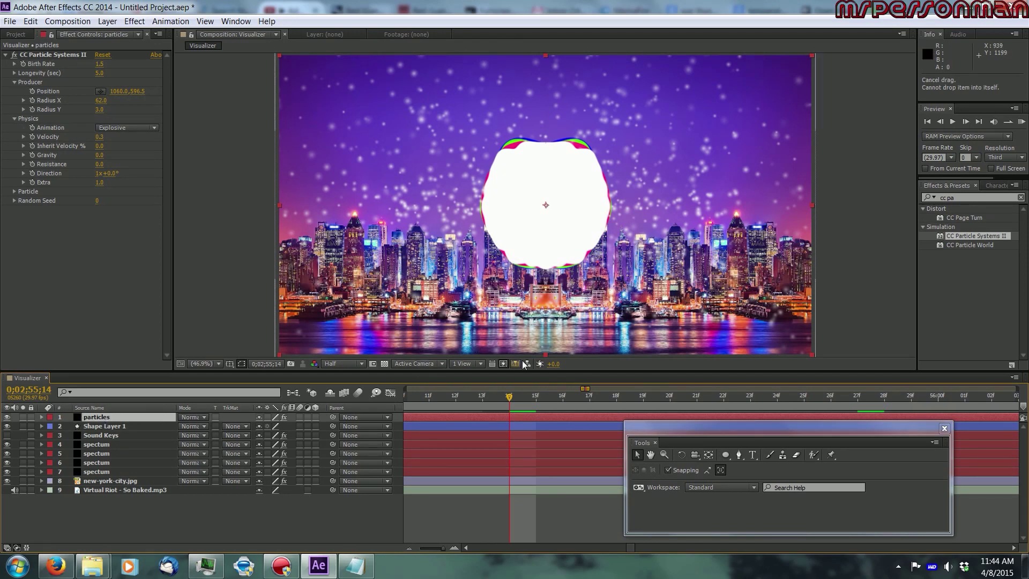
drag(509, 397, 590, 396)
click(1021, 122)
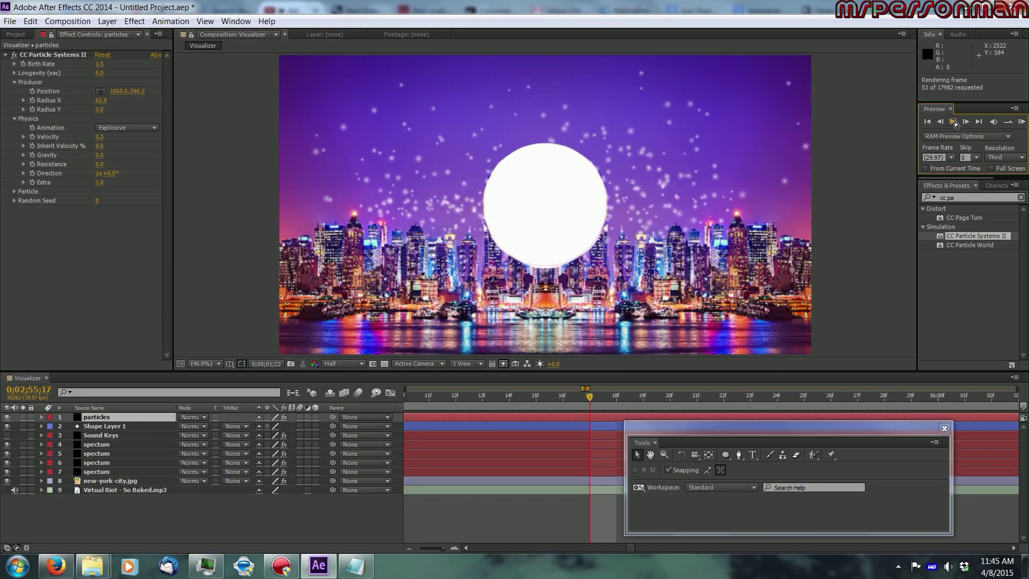
click(954, 121)
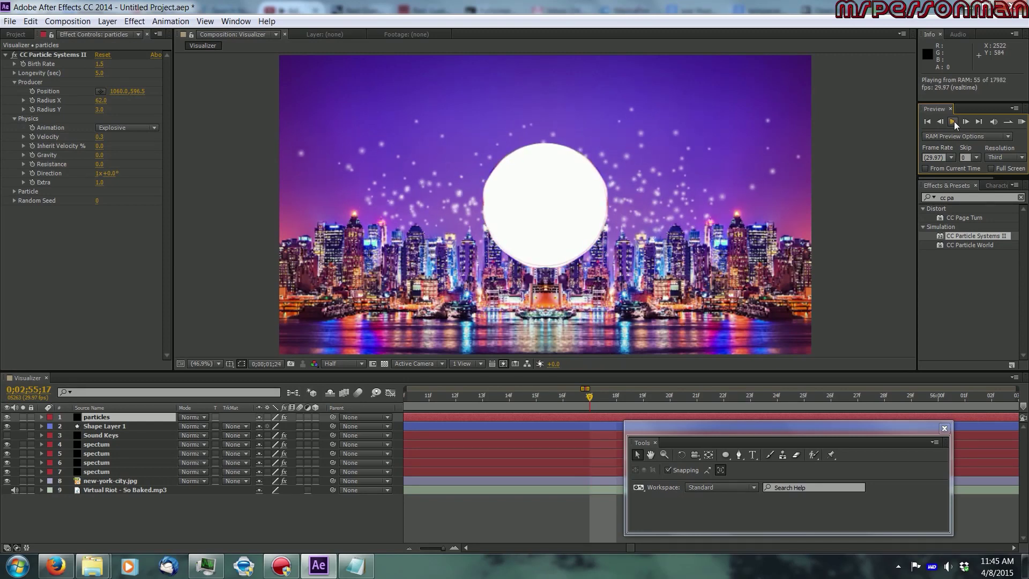
click(953, 121)
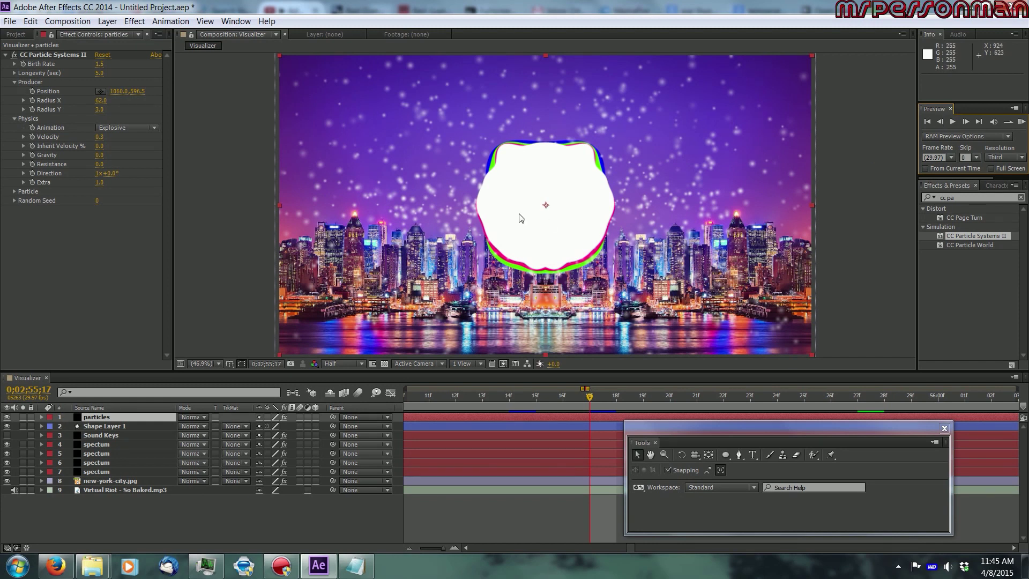